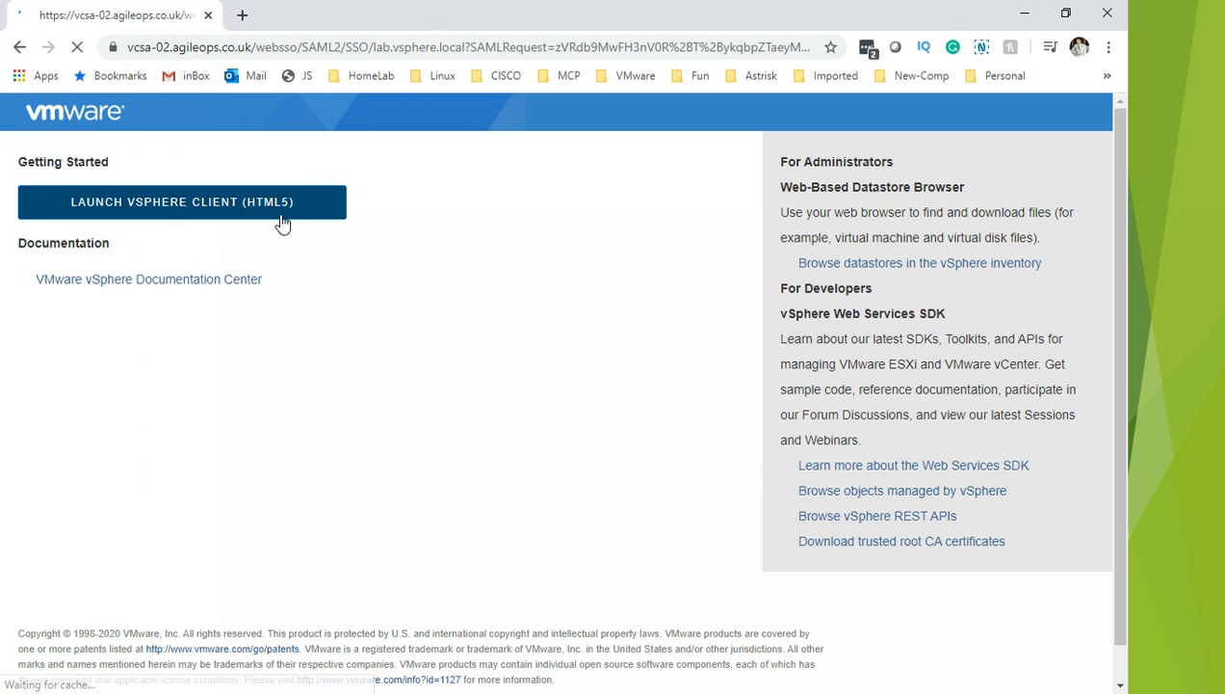
Step: Sign in as administrator by replacing the saved password with the account password
left_click(187, 384)
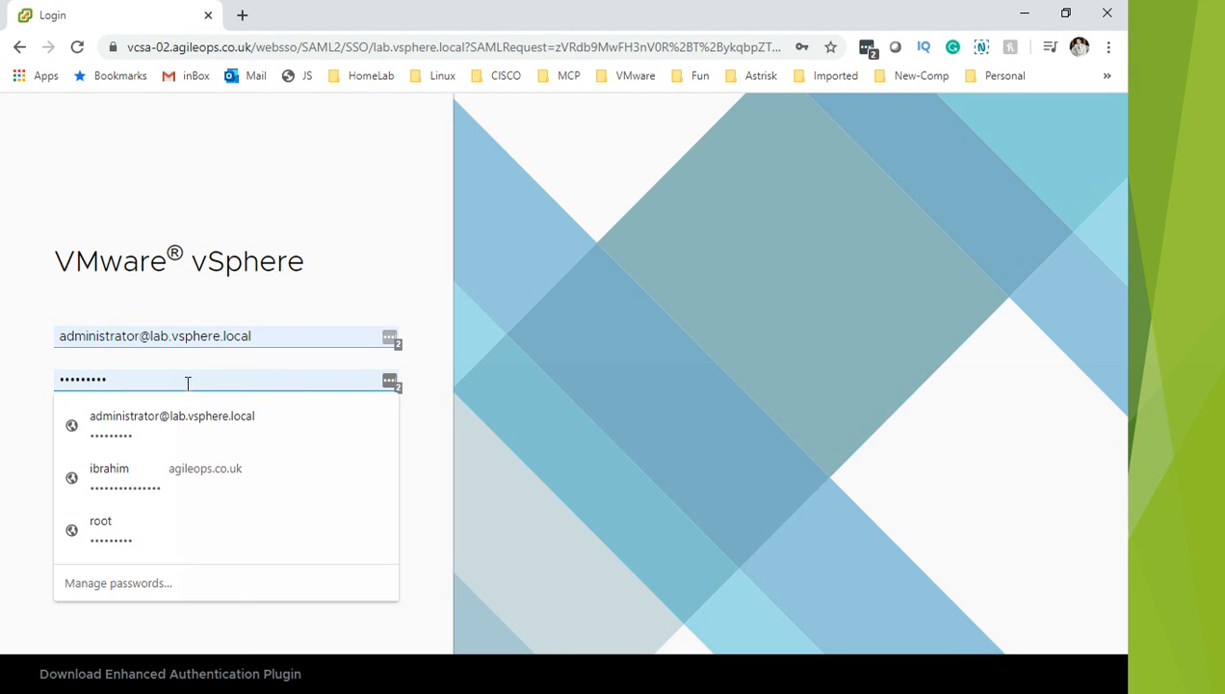
double_click(188, 384)
key("BackSpace")
type("*")
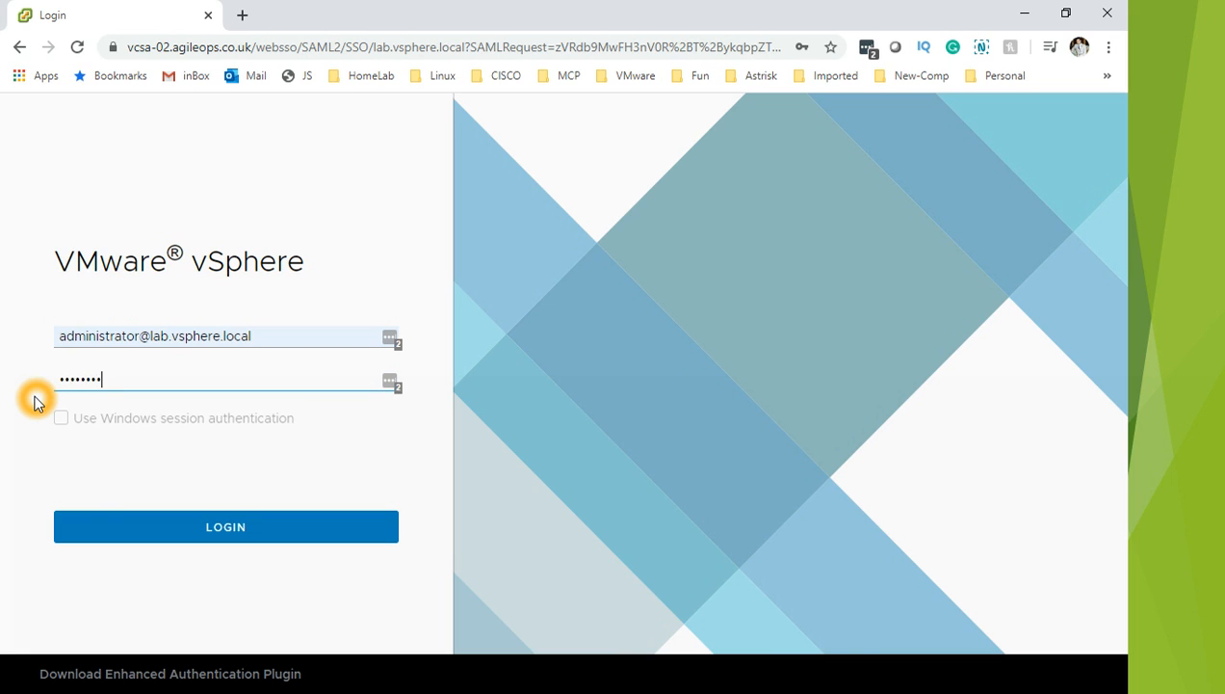
key("Return")
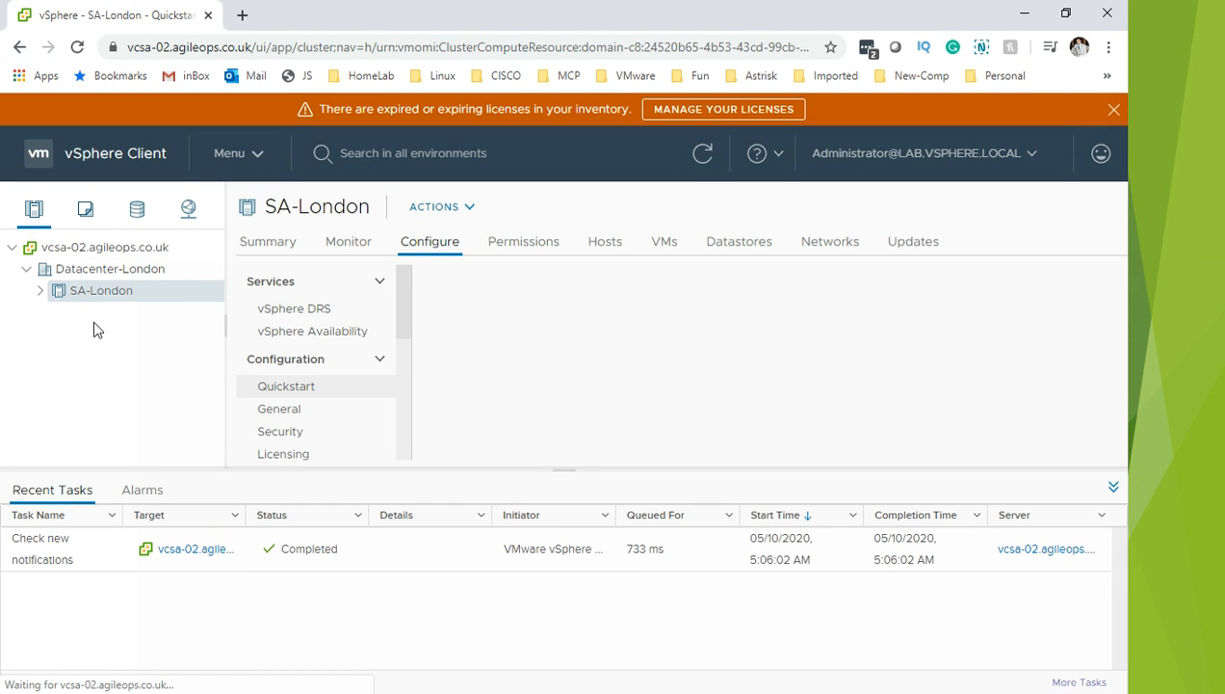
Step: Select Datacenter-London and expand it and the SA-London cluster in the inventory tree
left_click(26, 269)
left_click(41, 276)
left_click(96, 274)
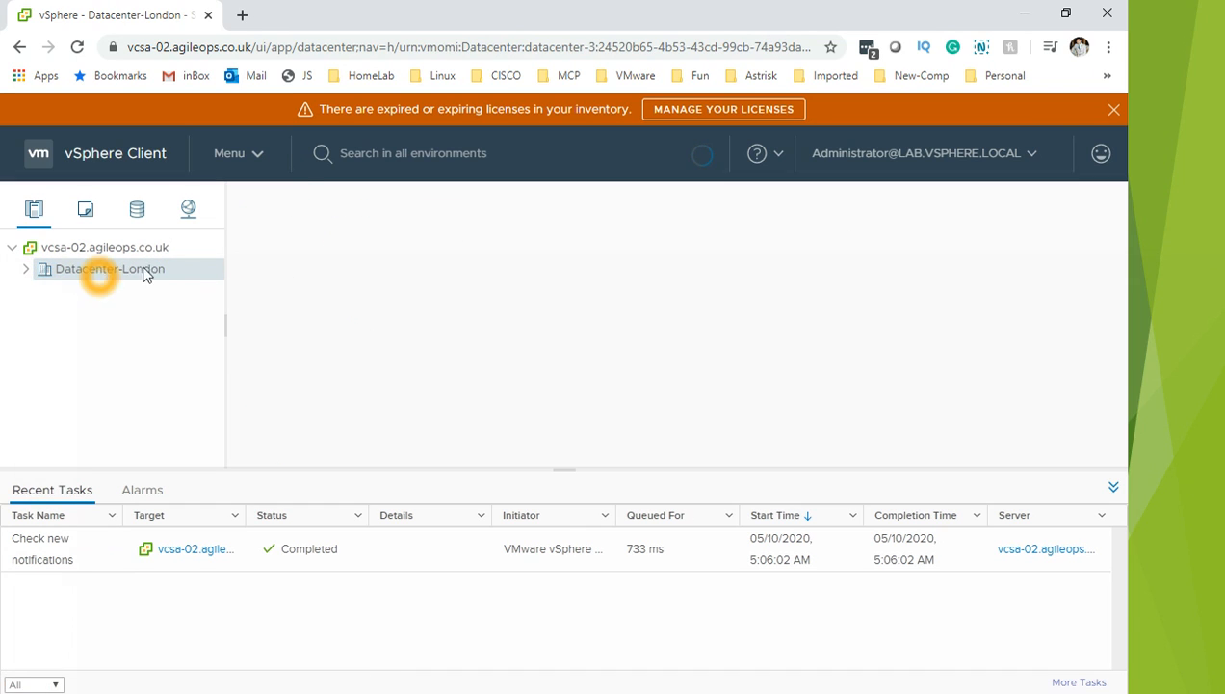
left_click(41, 278)
left_click(33, 280)
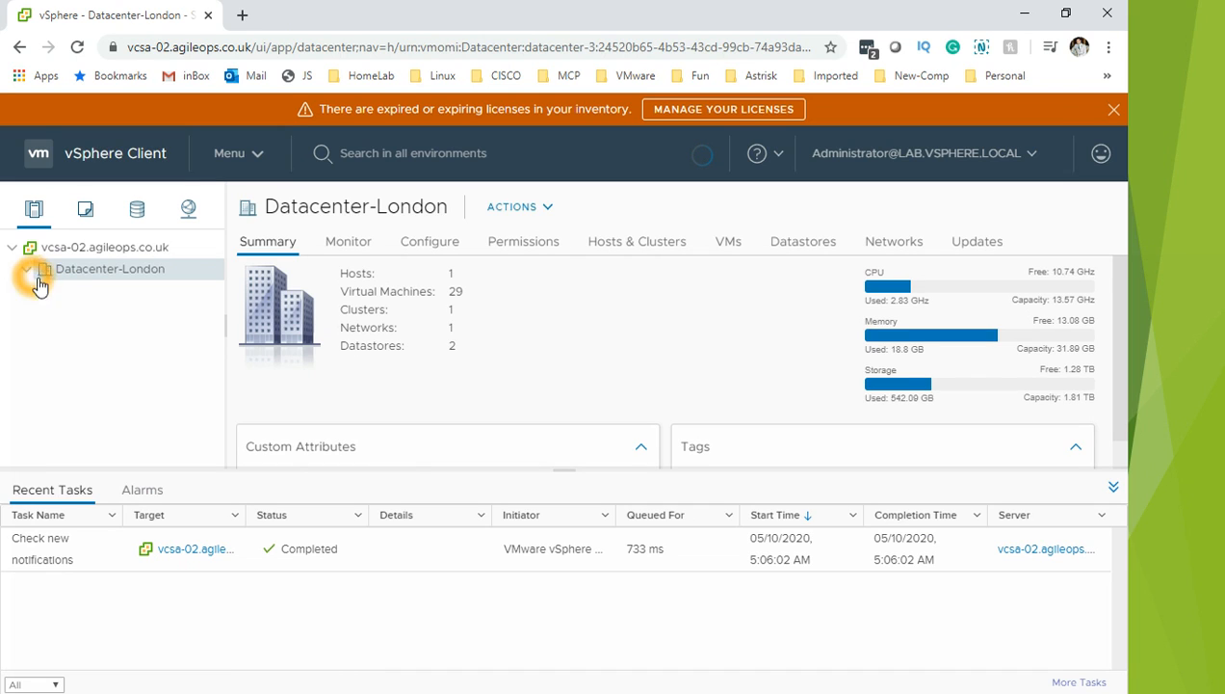
left_click(33, 276)
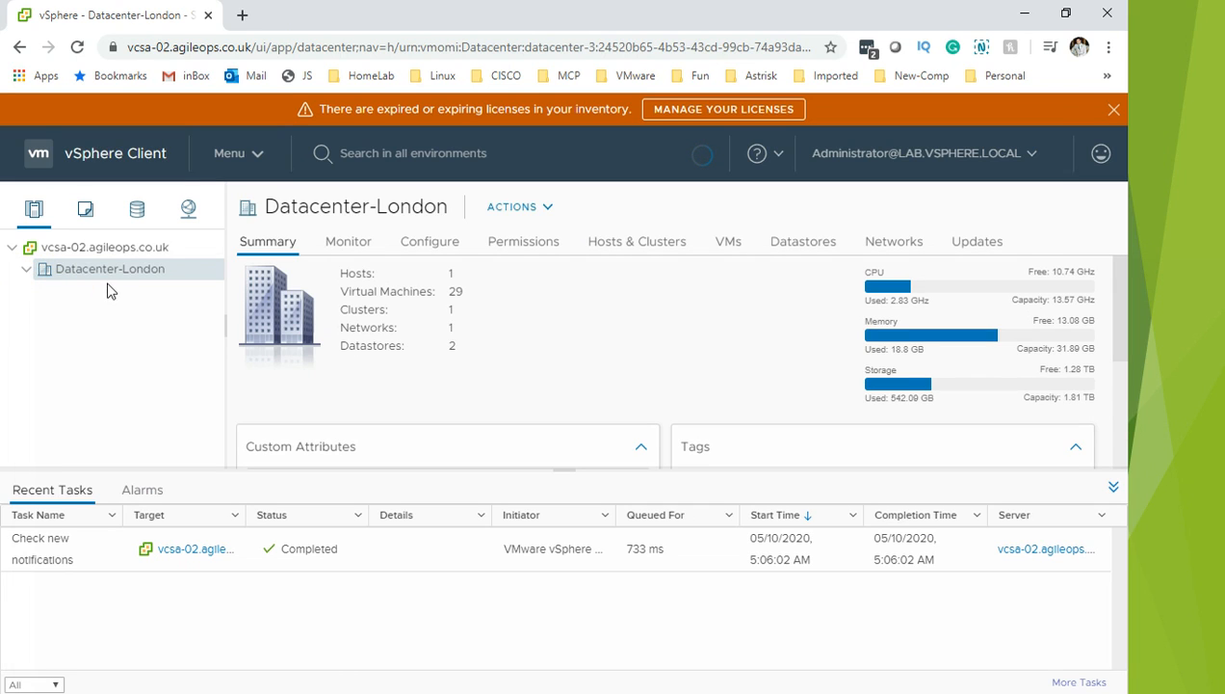
left_click(59, 293)
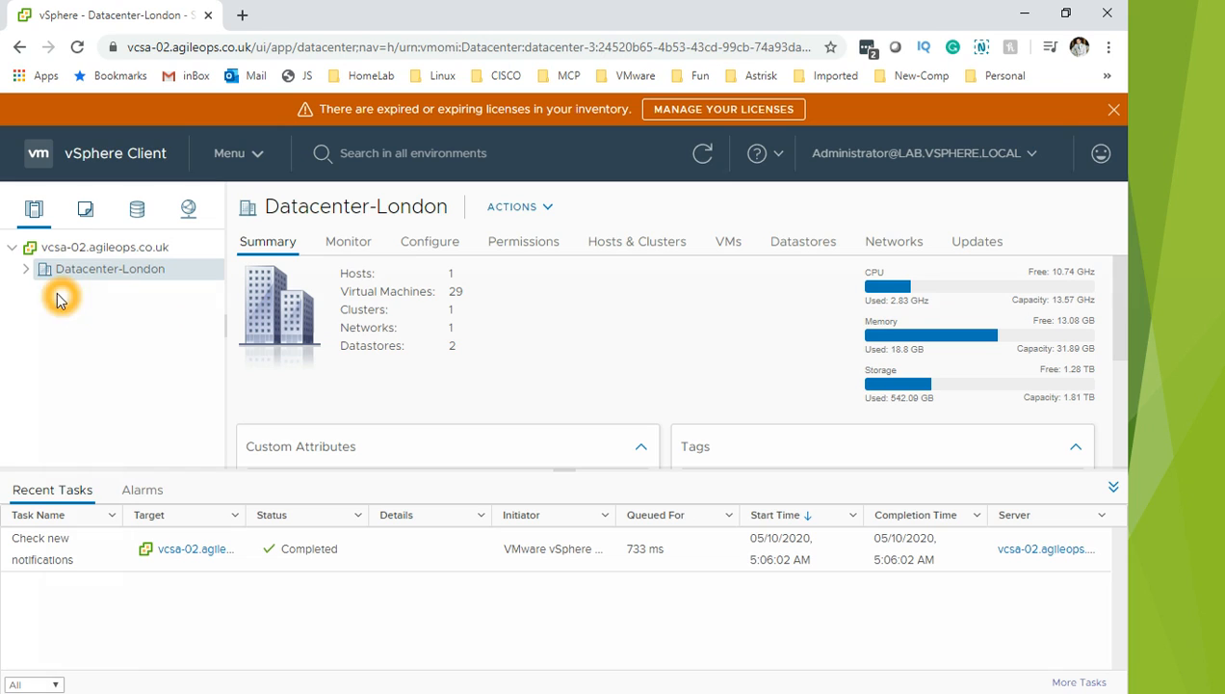
left_click(38, 282)
left_click(40, 285)
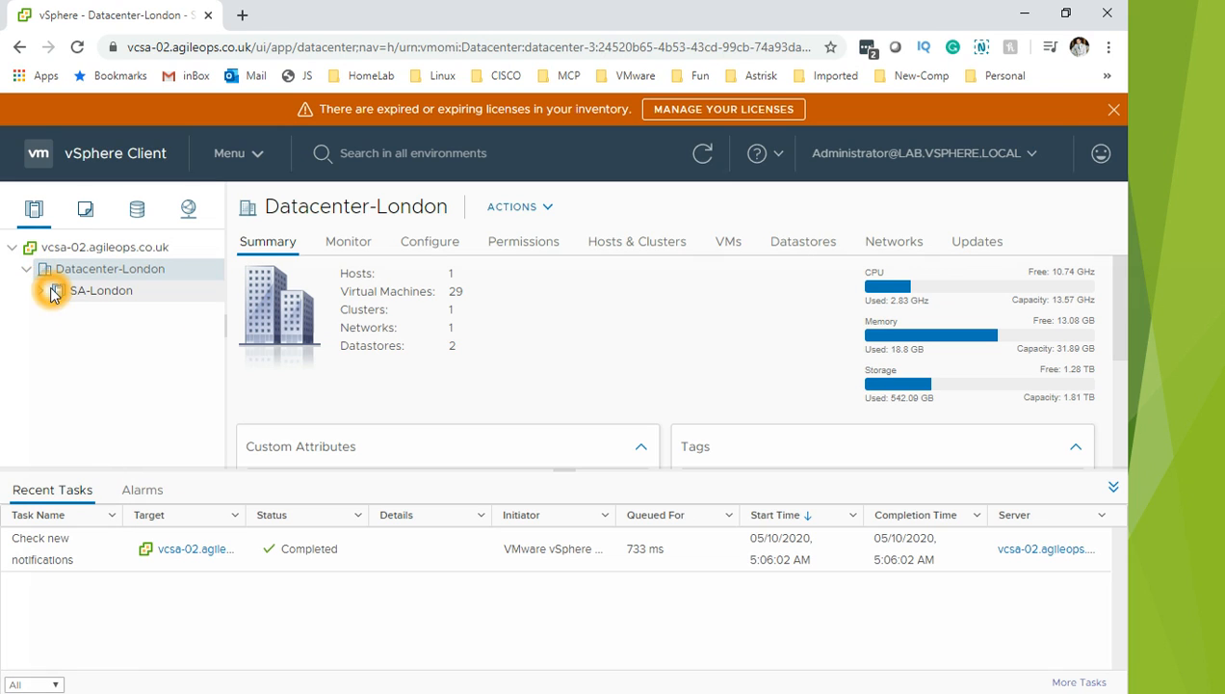
left_click(40, 290)
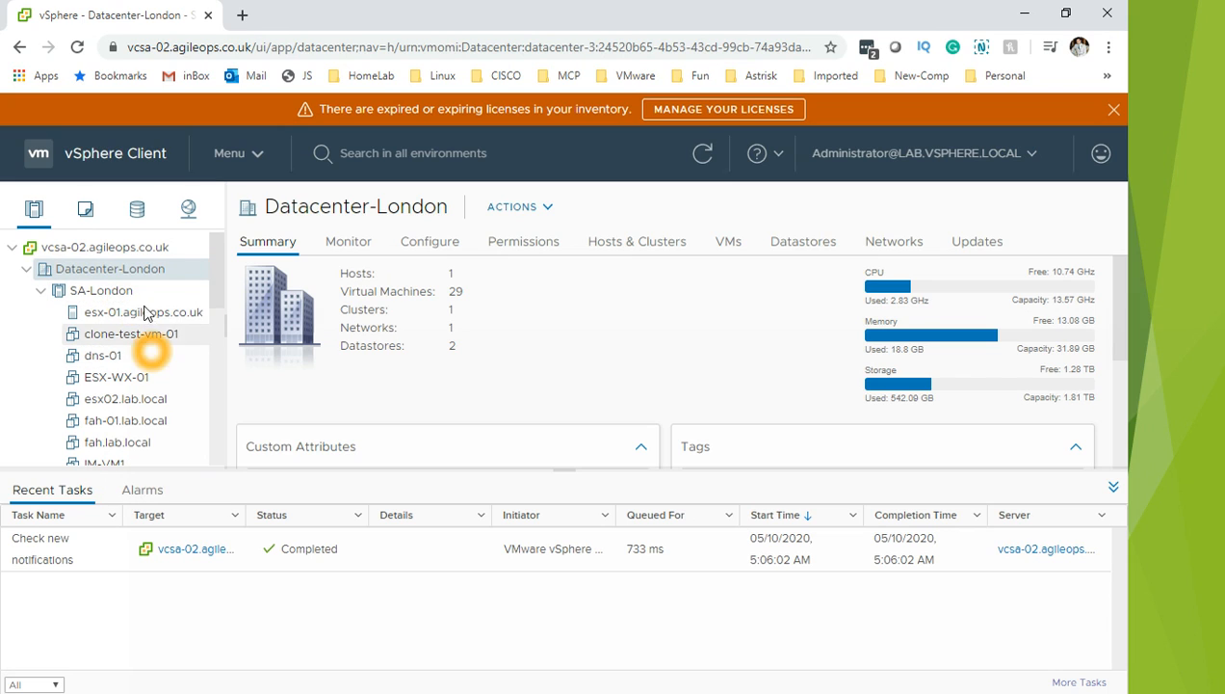
Step: Review the Datacenter-London Summary: 1 host, 29 VMs, 1 cluster and 2 datastores
left_click(157, 316)
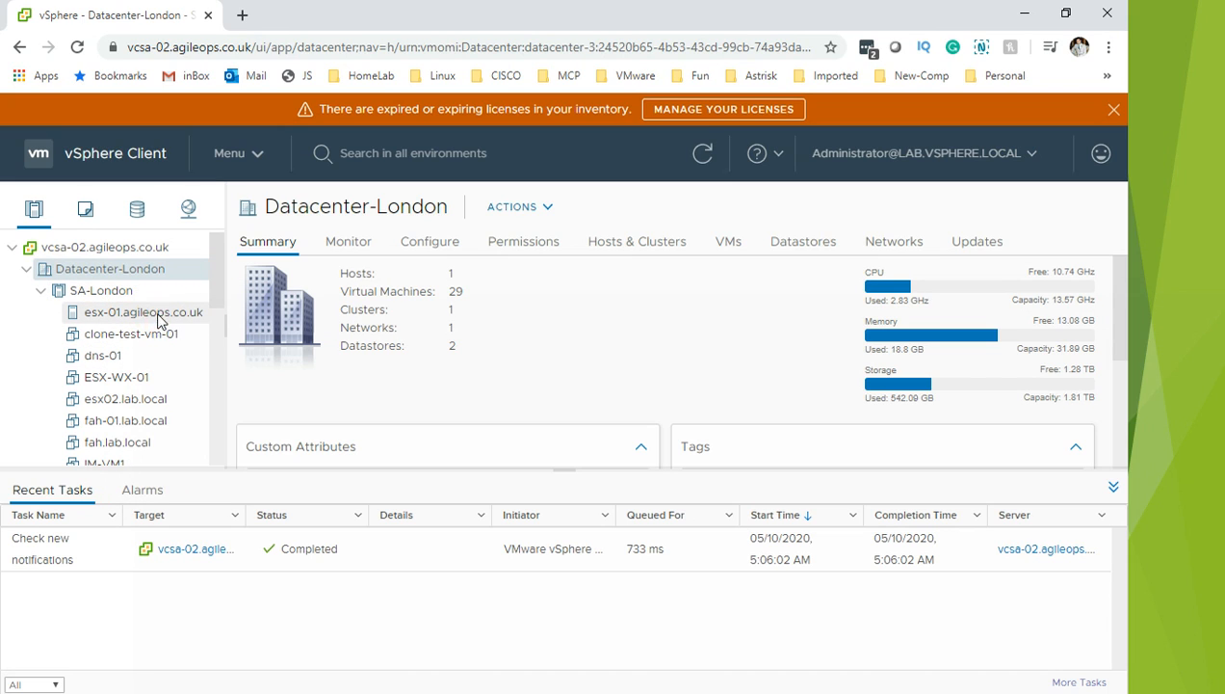
left_click(146, 316)
left_click(146, 318)
left_click(183, 327)
left_click(691, 321)
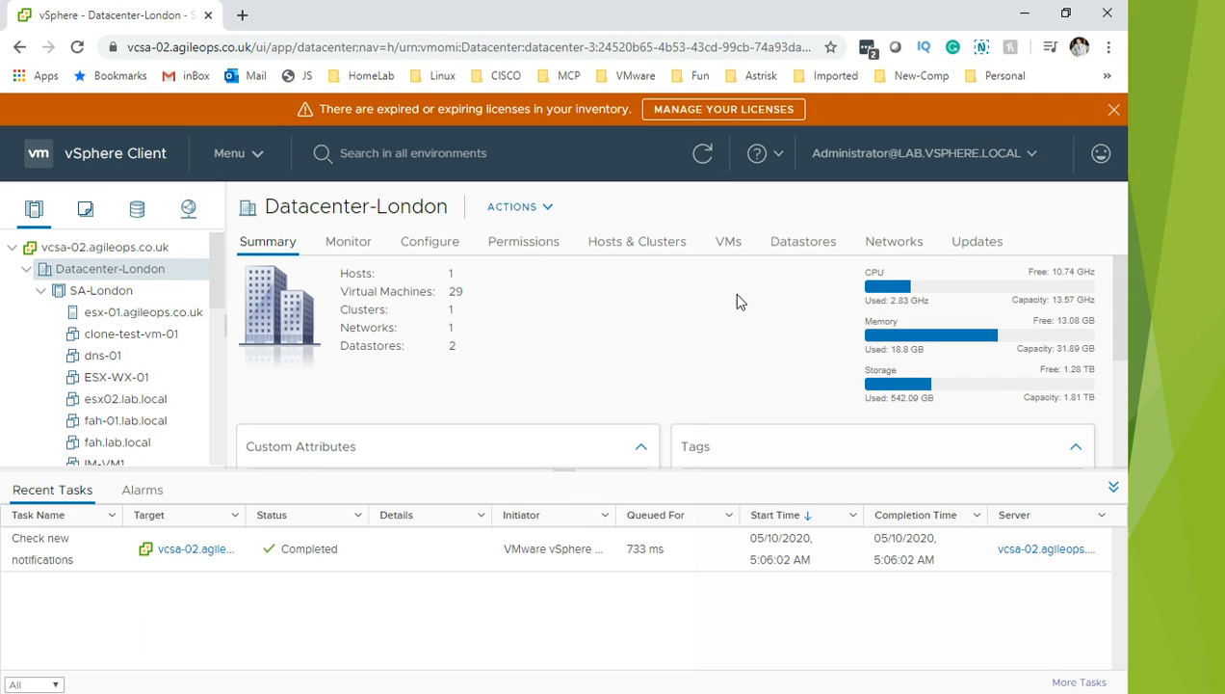
left_click(893, 286)
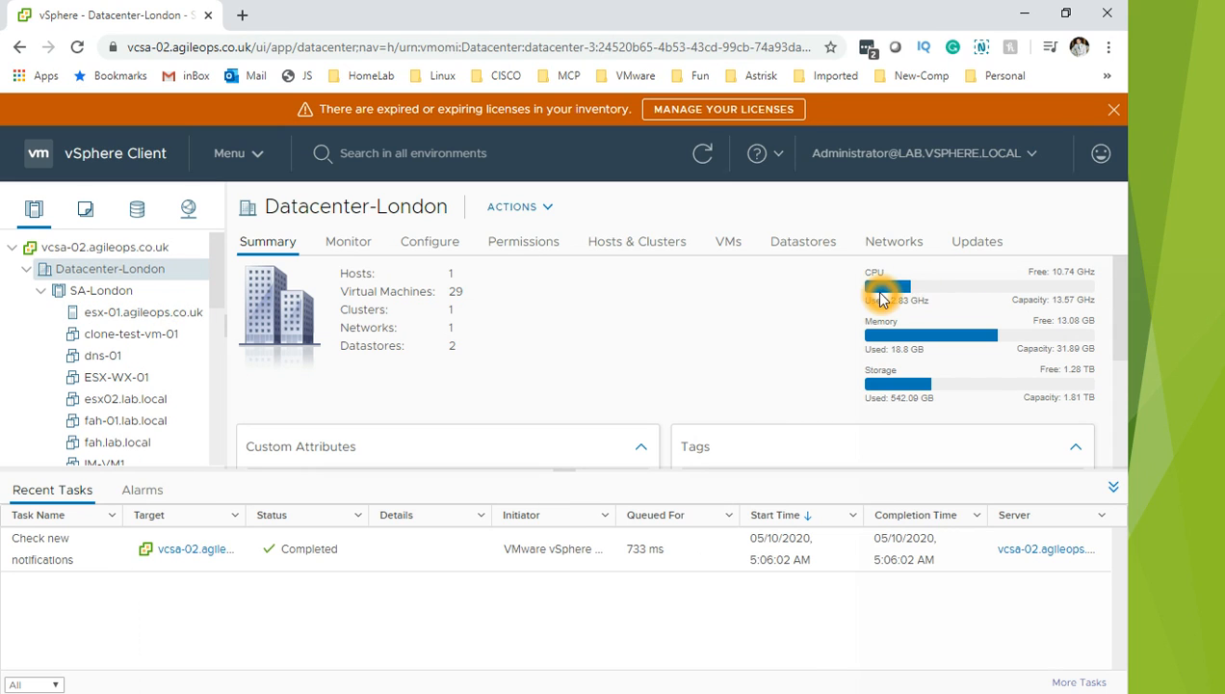
left_click(958, 301)
left_click(990, 292)
left_click(932, 300)
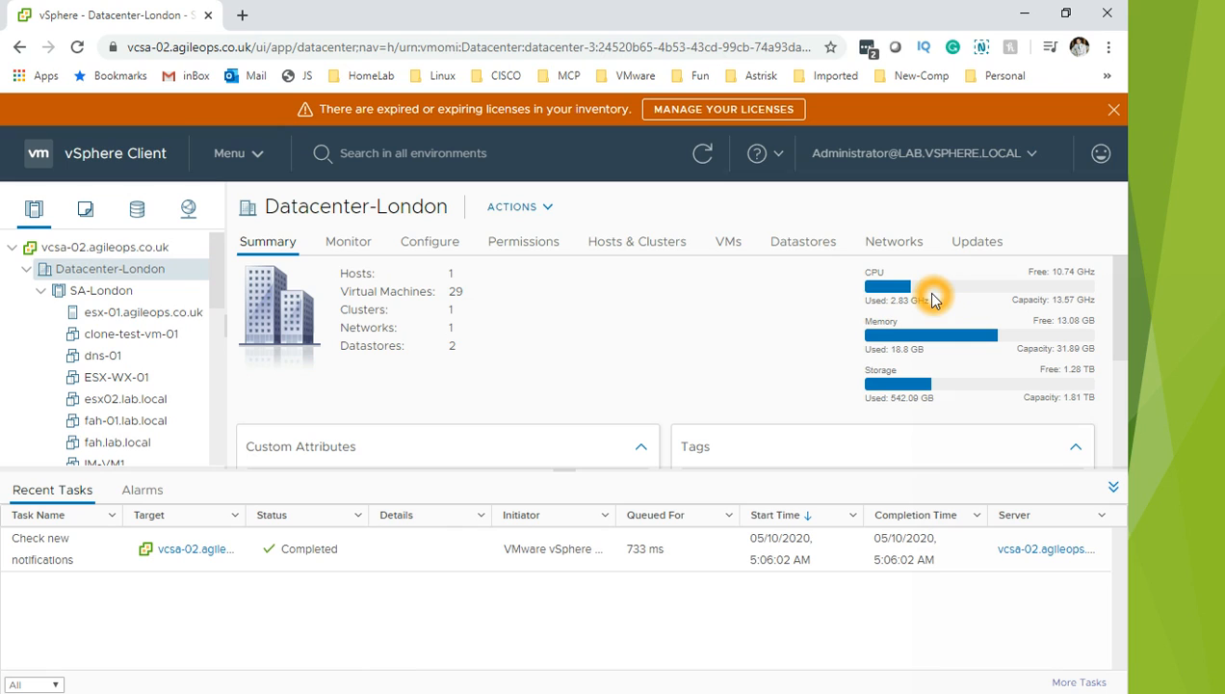
left_click(982, 361)
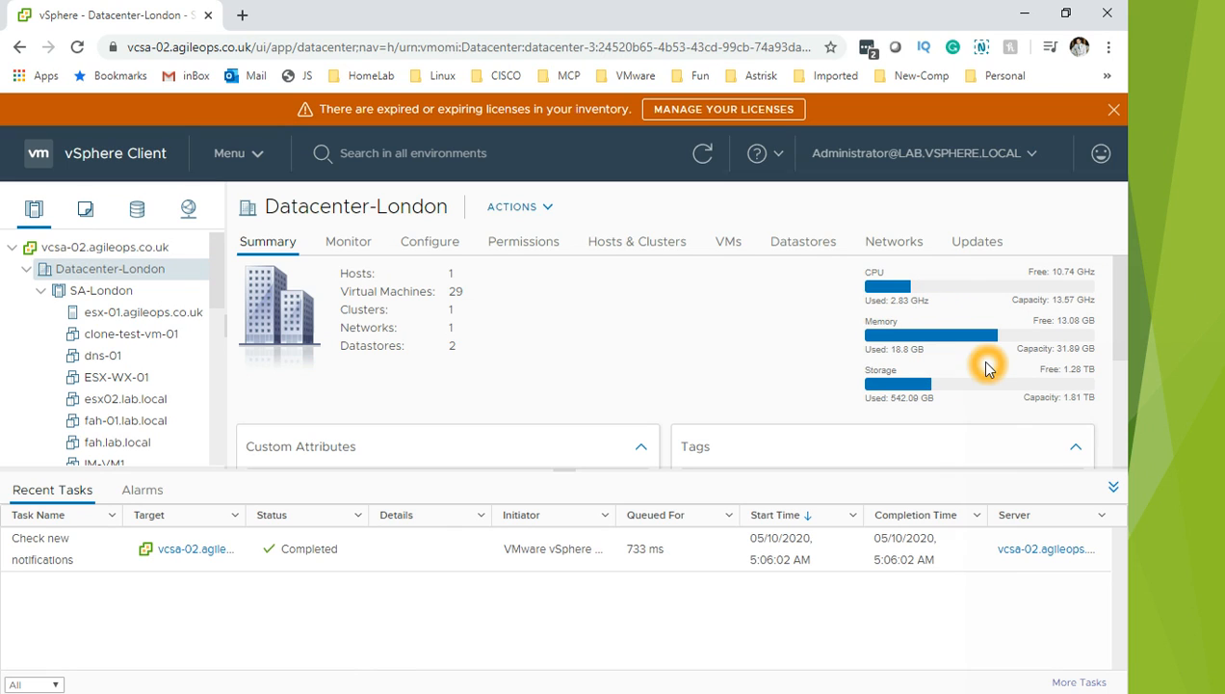
left_click(945, 372)
left_click(934, 354)
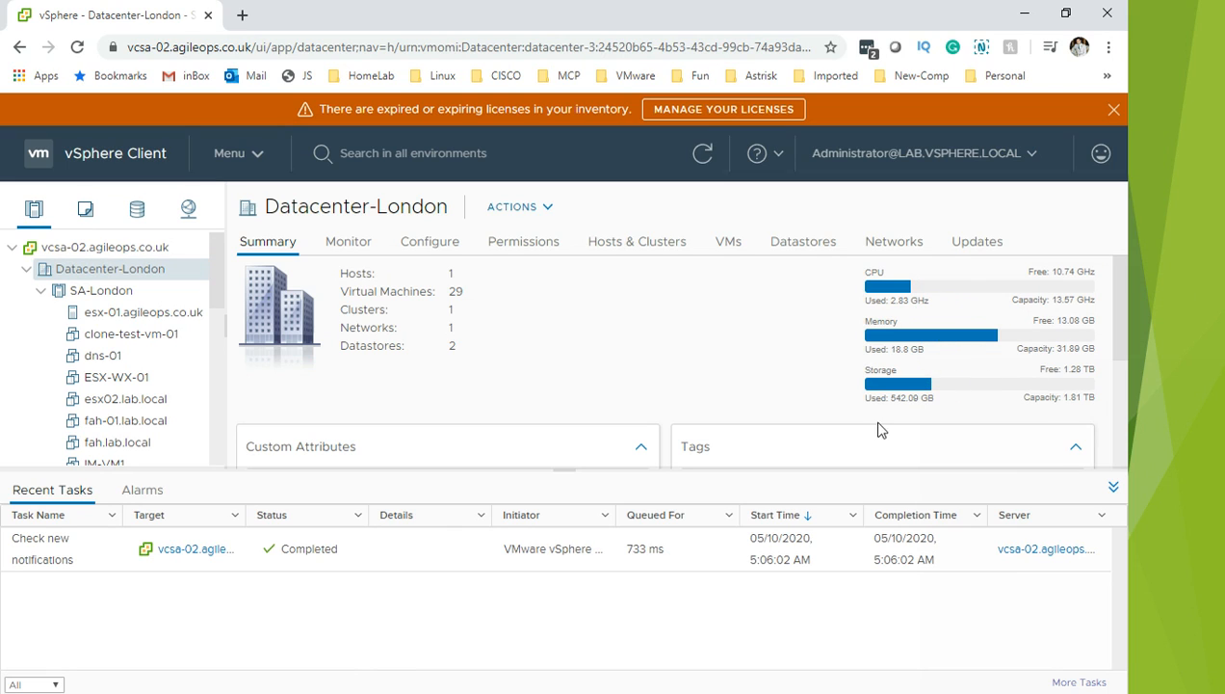
left_click(969, 415)
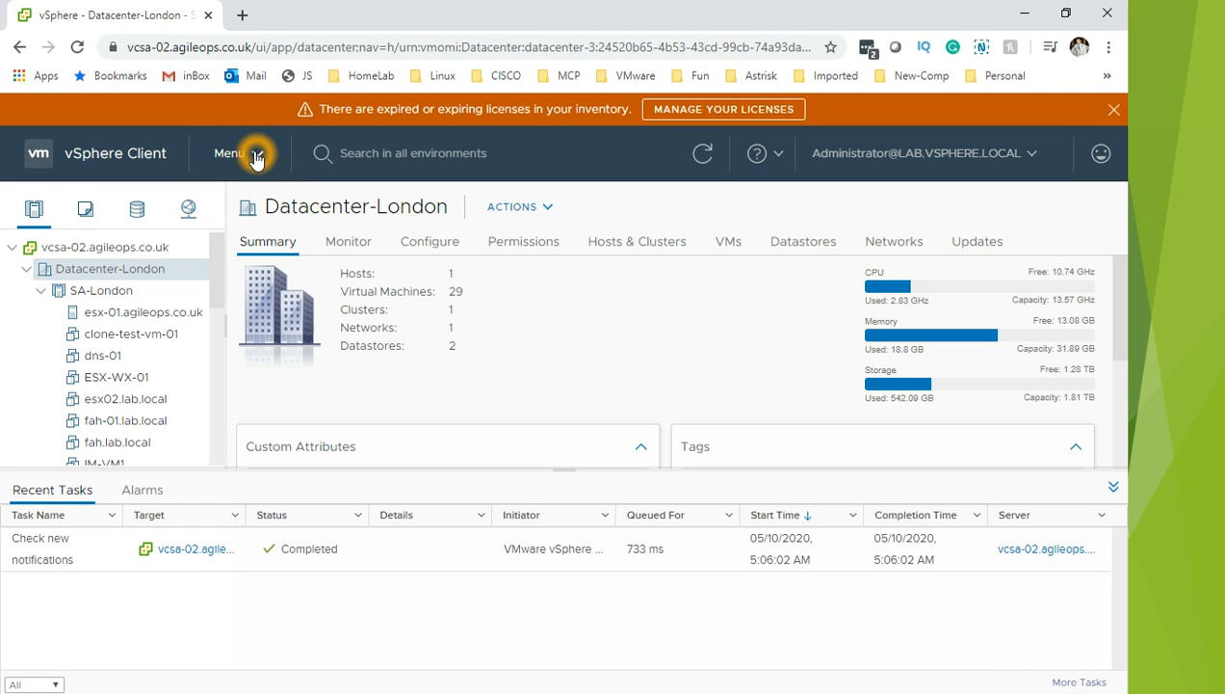
Step: Go to the Home dashboard and review the list of triggered alarms
left_click(255, 154)
left_click(255, 204)
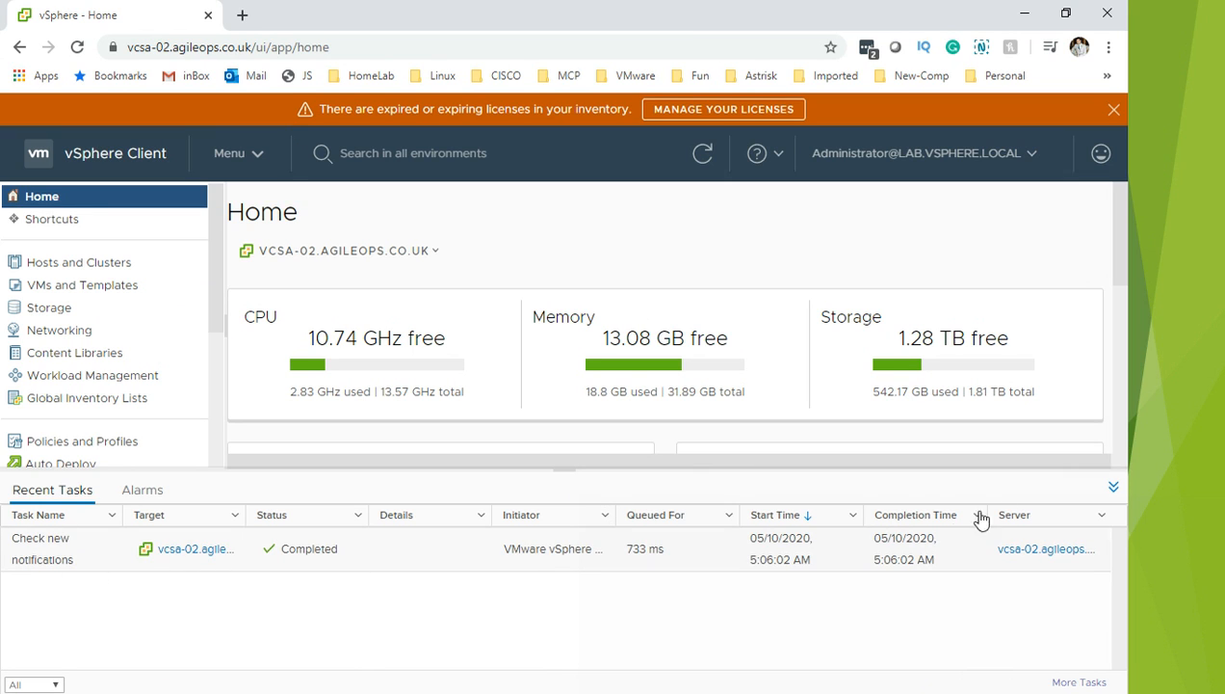
left_click(142, 492)
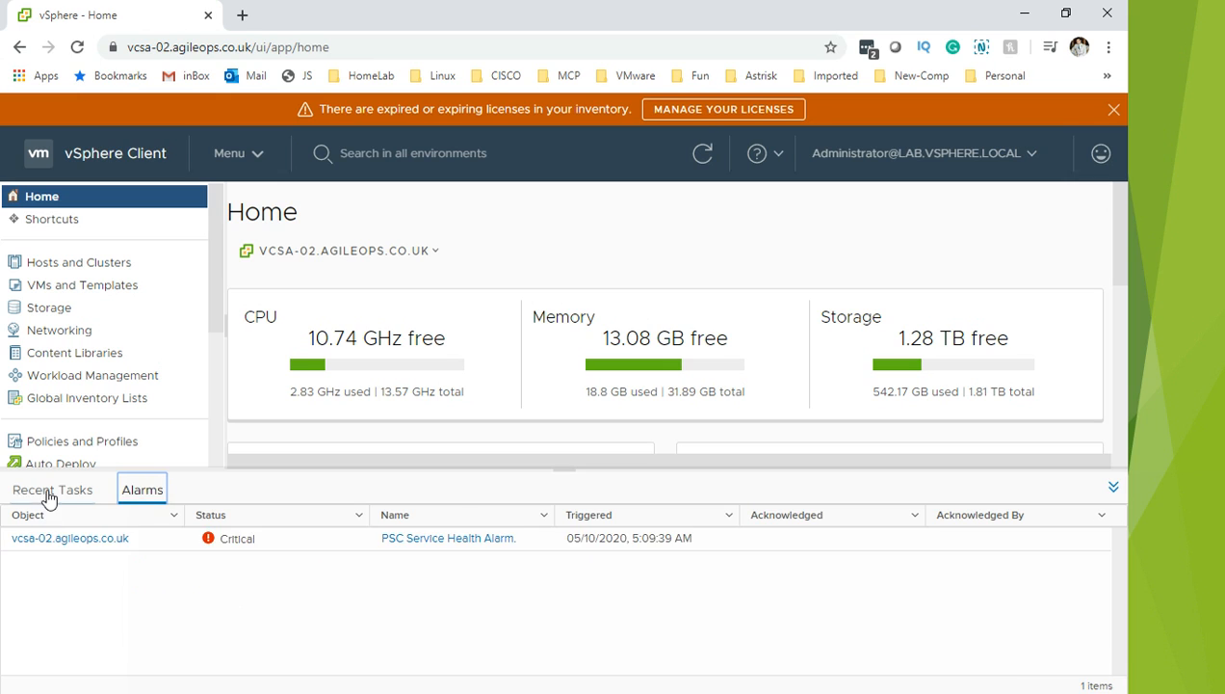
left_click(400, 560)
left_click(283, 533)
left_click(657, 549)
left_click(463, 545)
Step: Return to Recent Tasks and collapse that panel to enlarge the dashboard
left_click(75, 490)
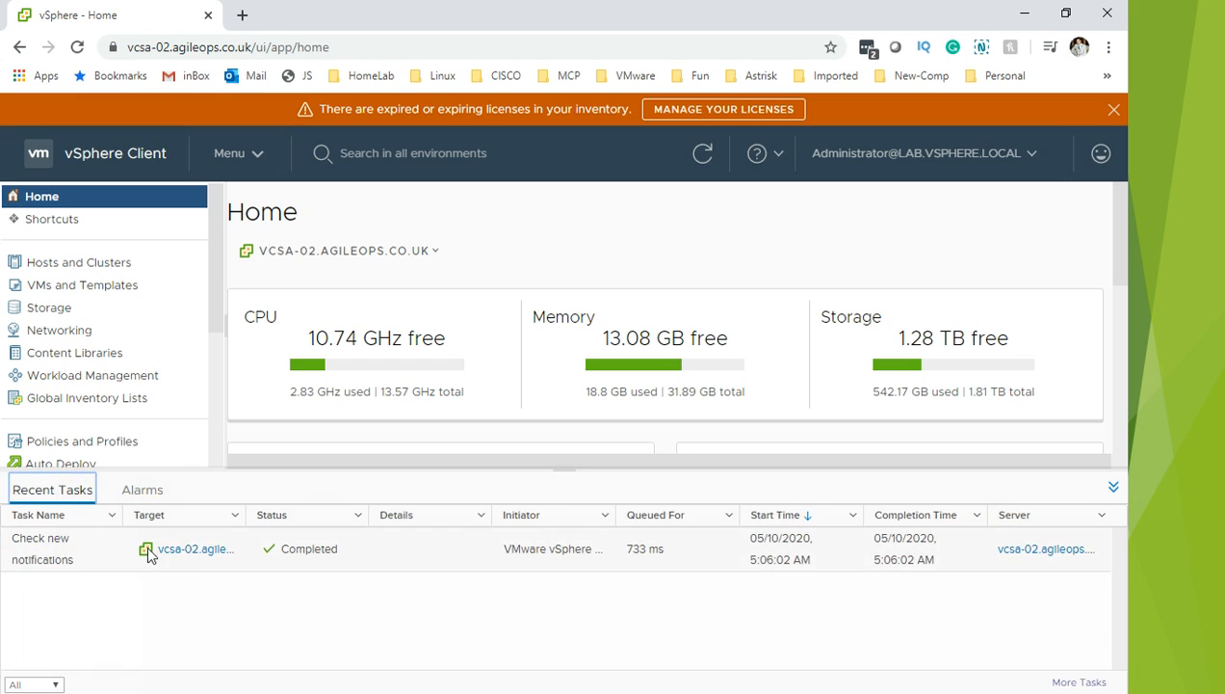
left_click(1061, 560)
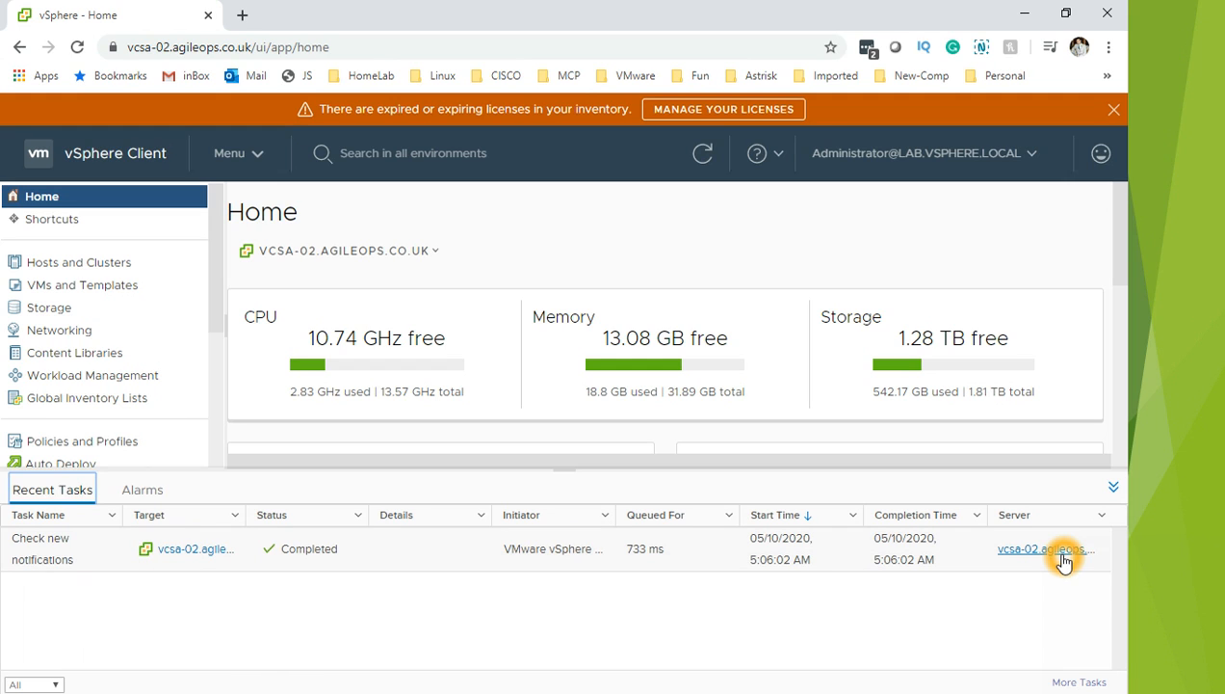
left_click(1115, 491)
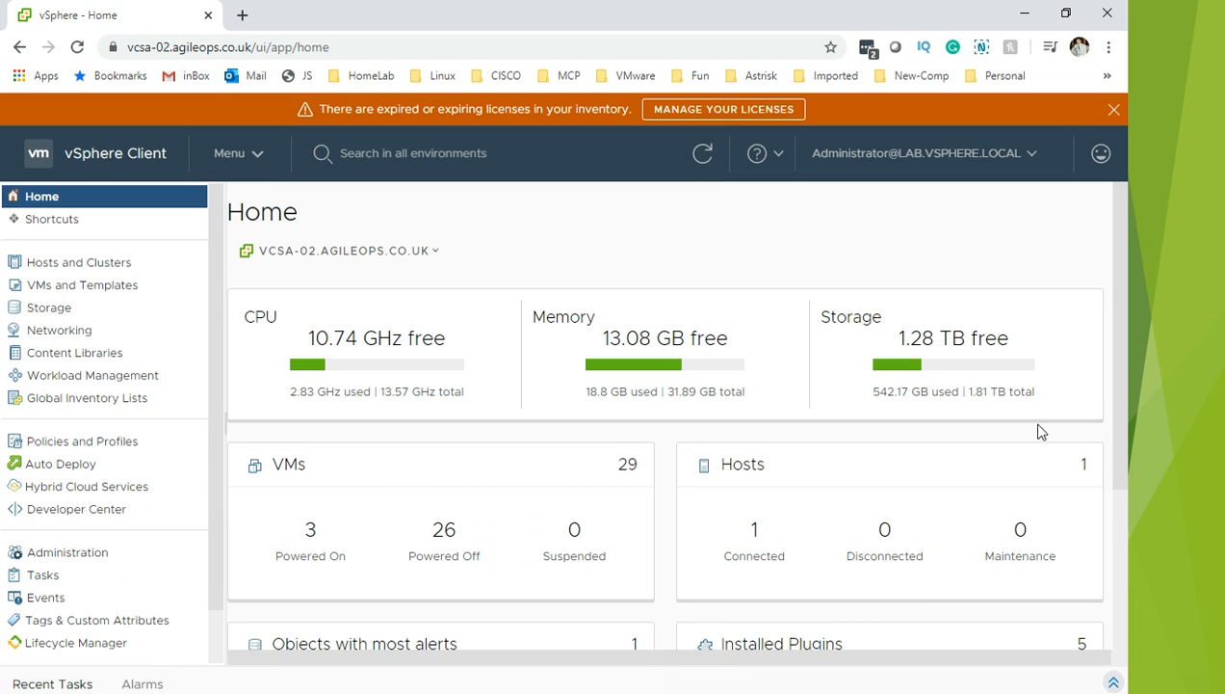
Step: Scroll through and inspect the Home dashboard's resource and inventory panels
left_click_drag(1119, 376, 1122, 426)
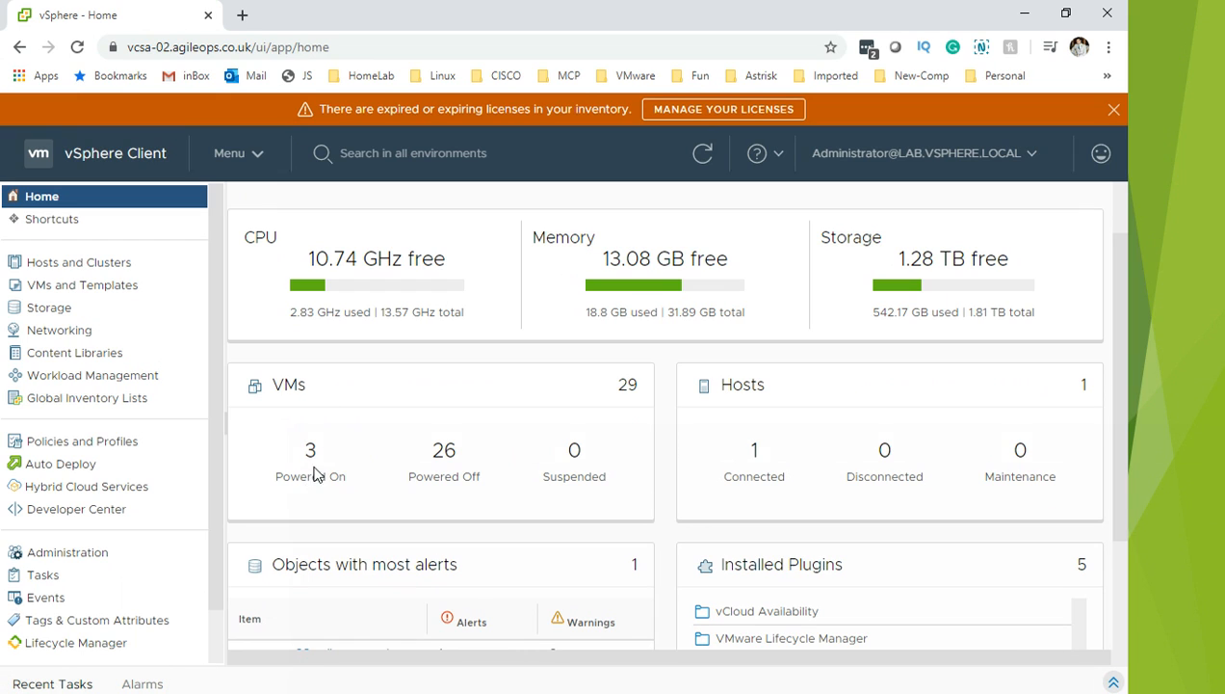
left_click(476, 495)
left_click(610, 467)
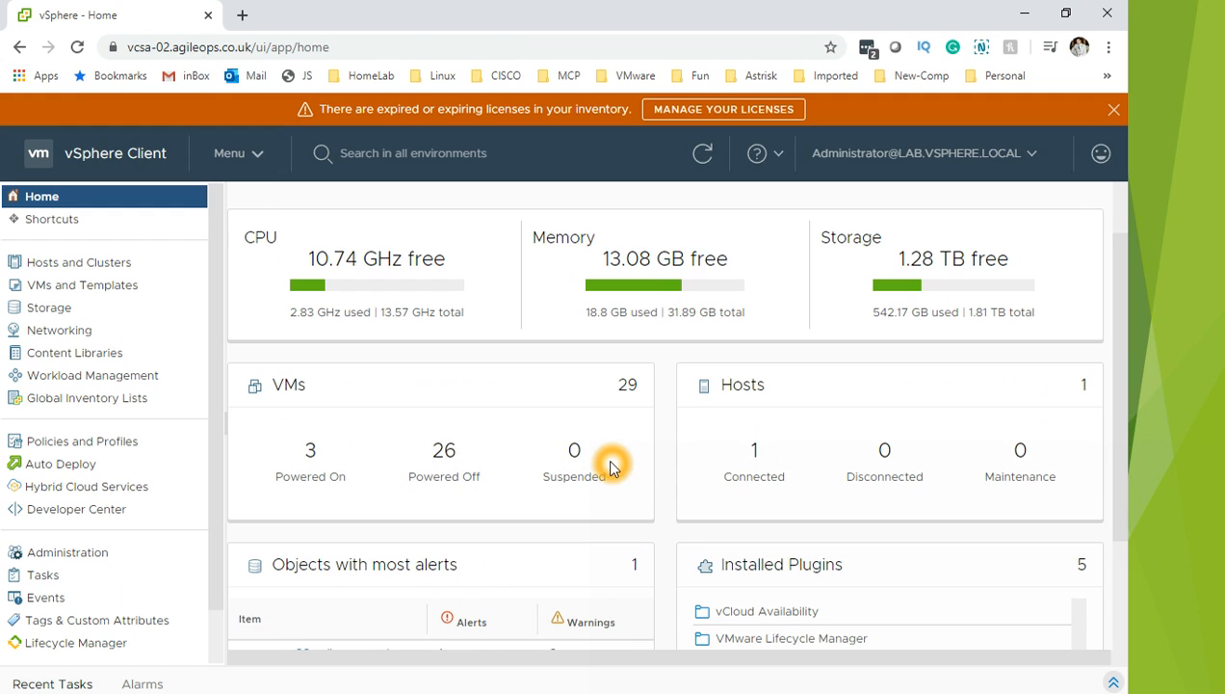
left_click(757, 463)
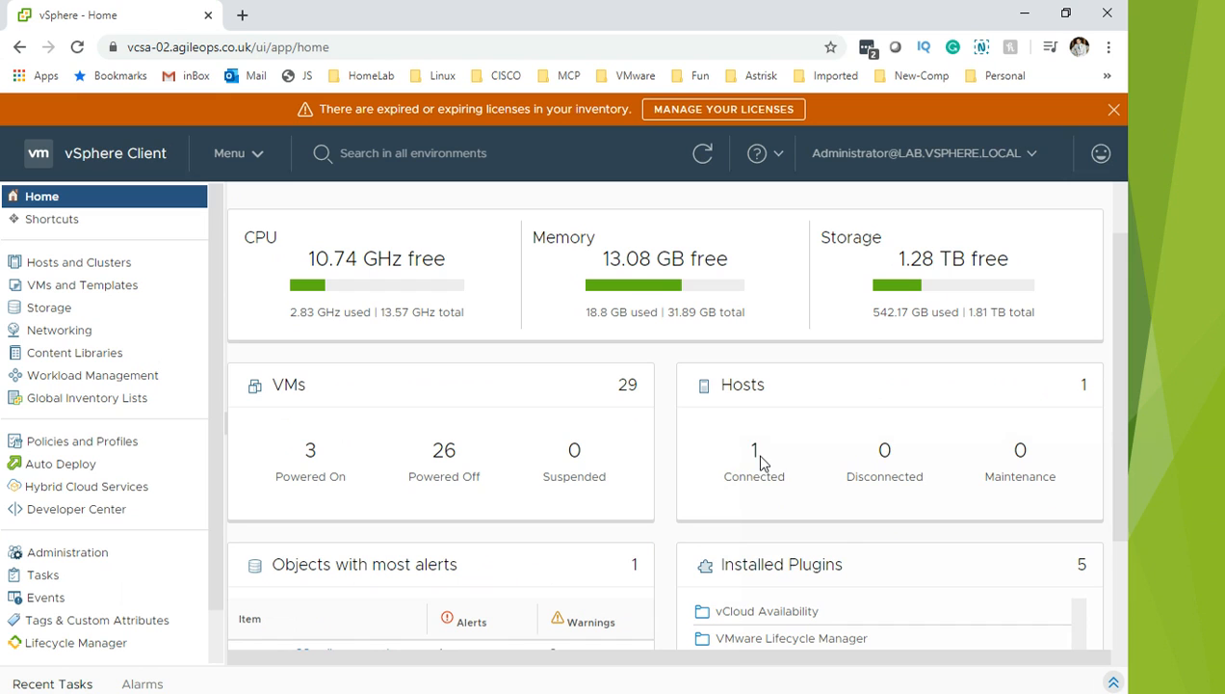
left_click_drag(1117, 393, 1135, 557)
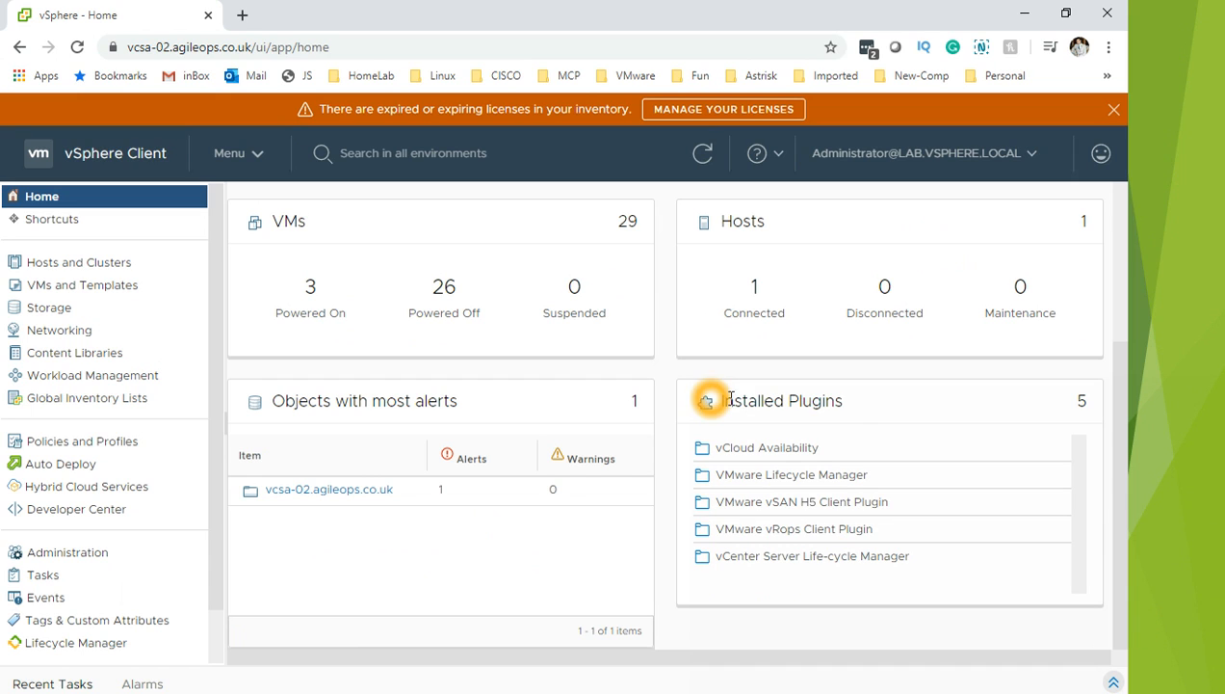
left_click(899, 479)
left_click(834, 598)
left_click(857, 601)
scroll(1099, 240, "up", 3)
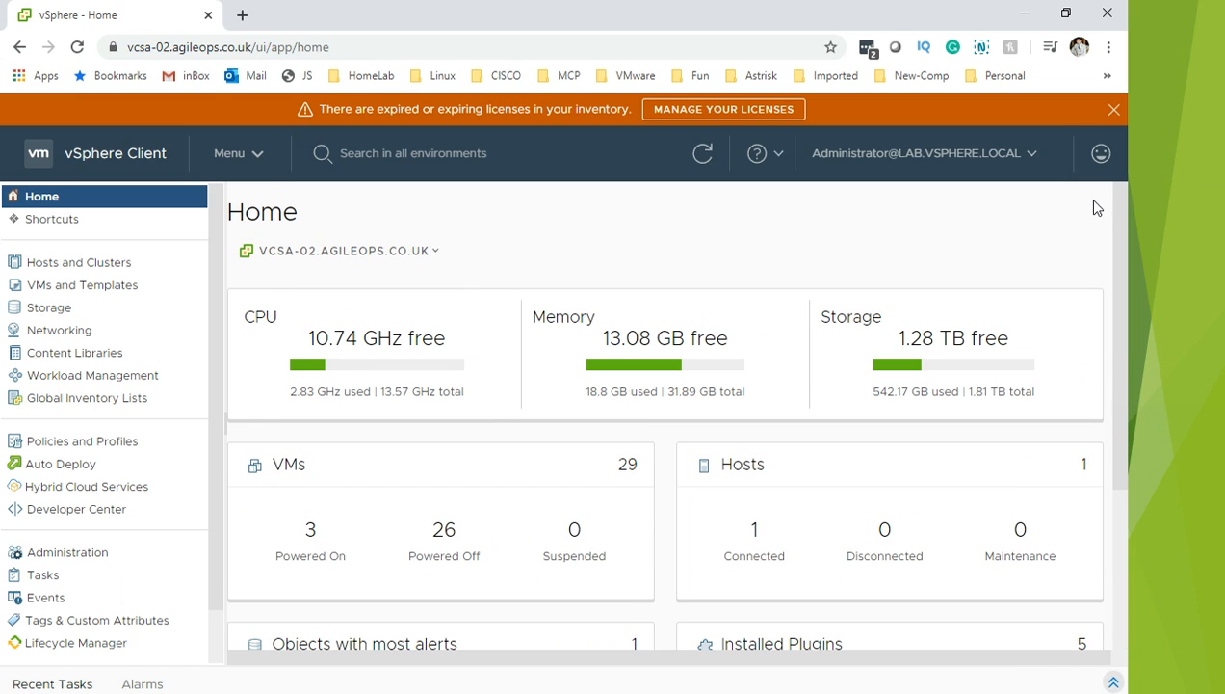
left_click(188, 287)
left_click(224, 283)
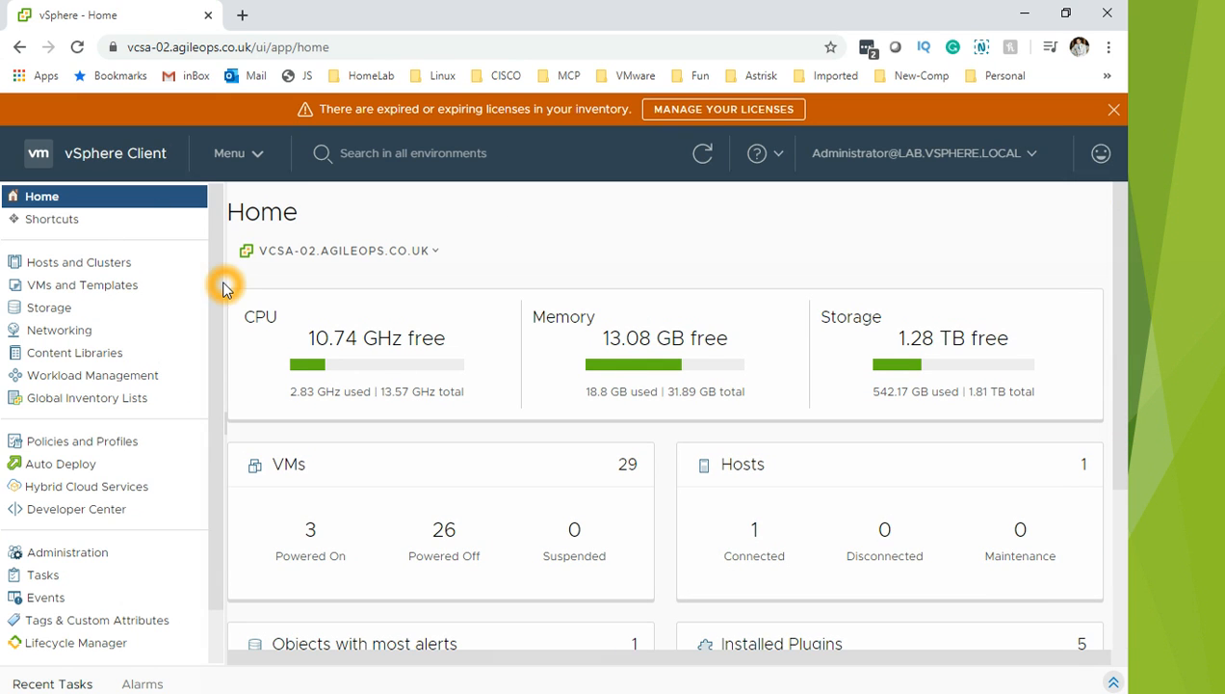
left_click(347, 326)
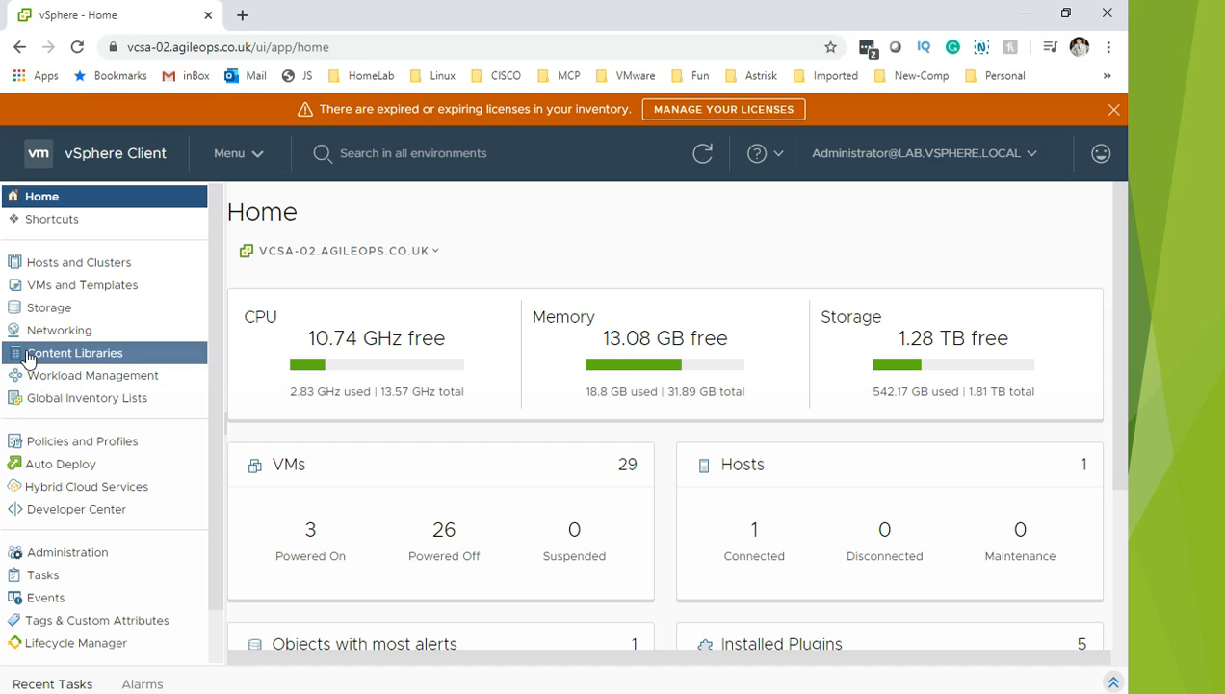
Step: Switch the interface theme from the account menu, then go to Hosts and Clusters
left_click(1025, 157)
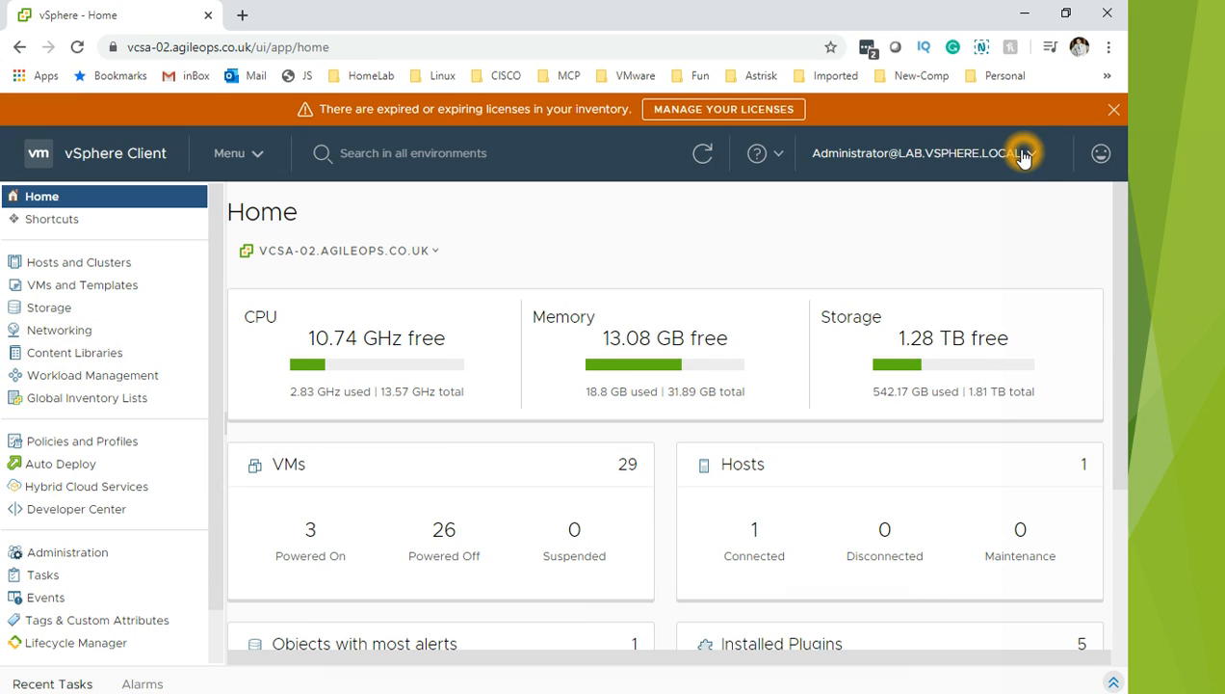
left_click(955, 281)
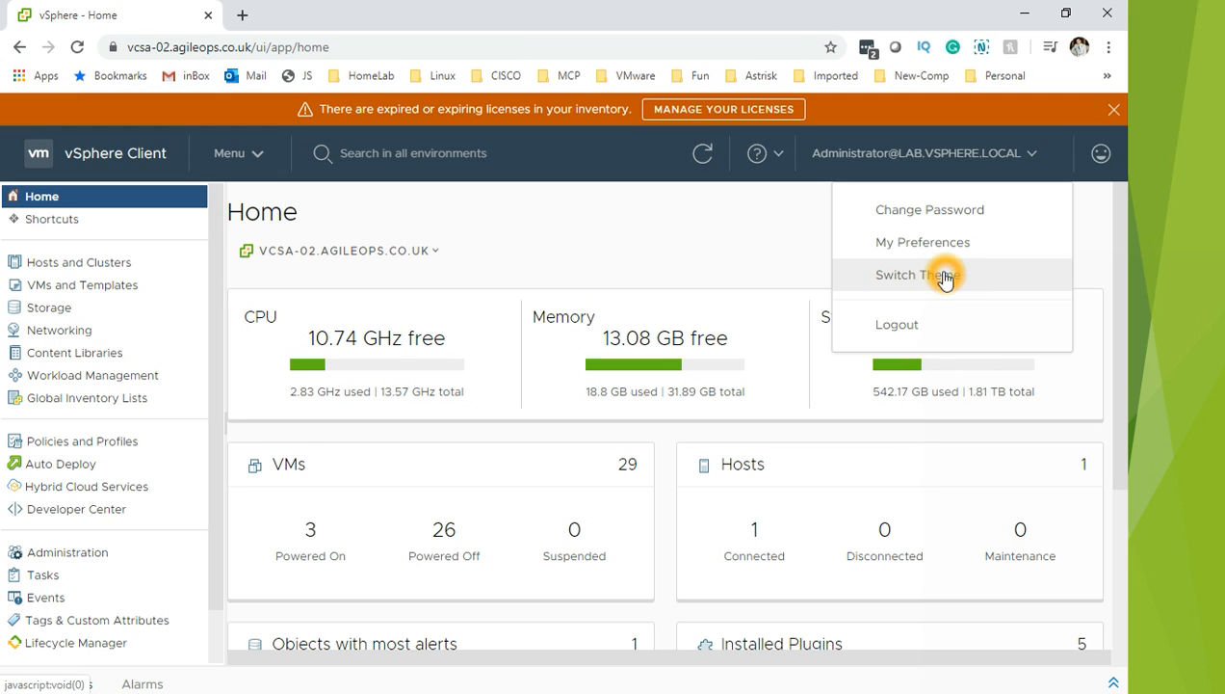
left_click(859, 283)
left_click(917, 280)
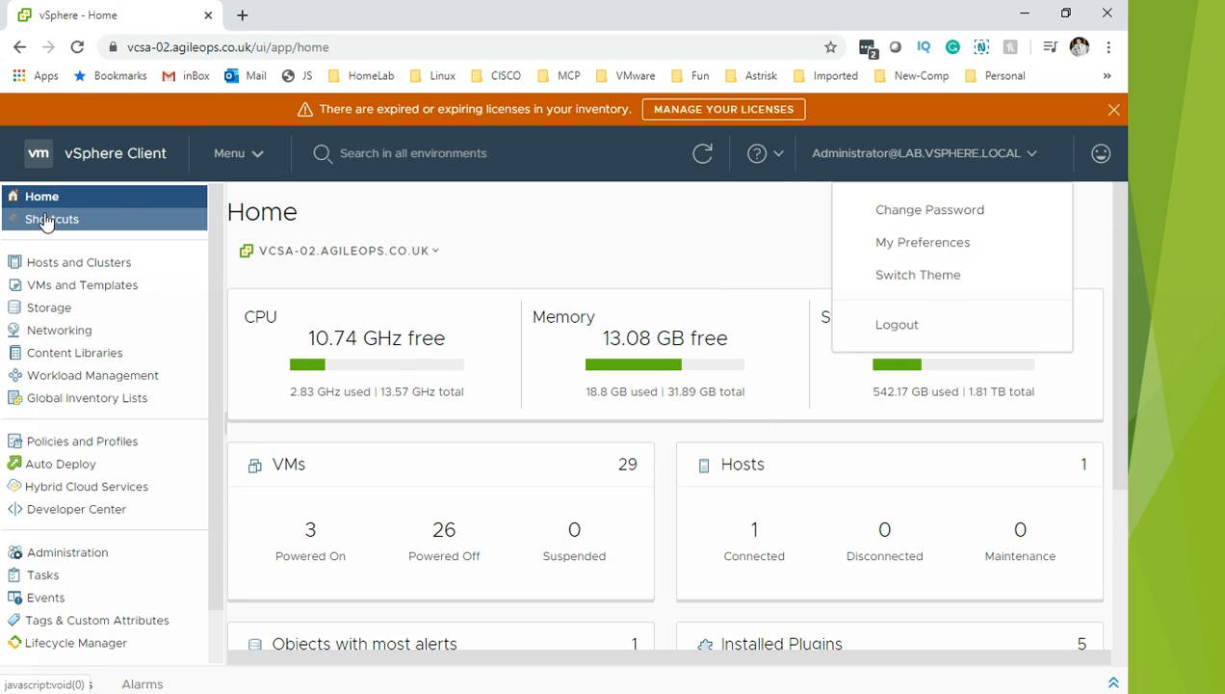
left_click(240, 154)
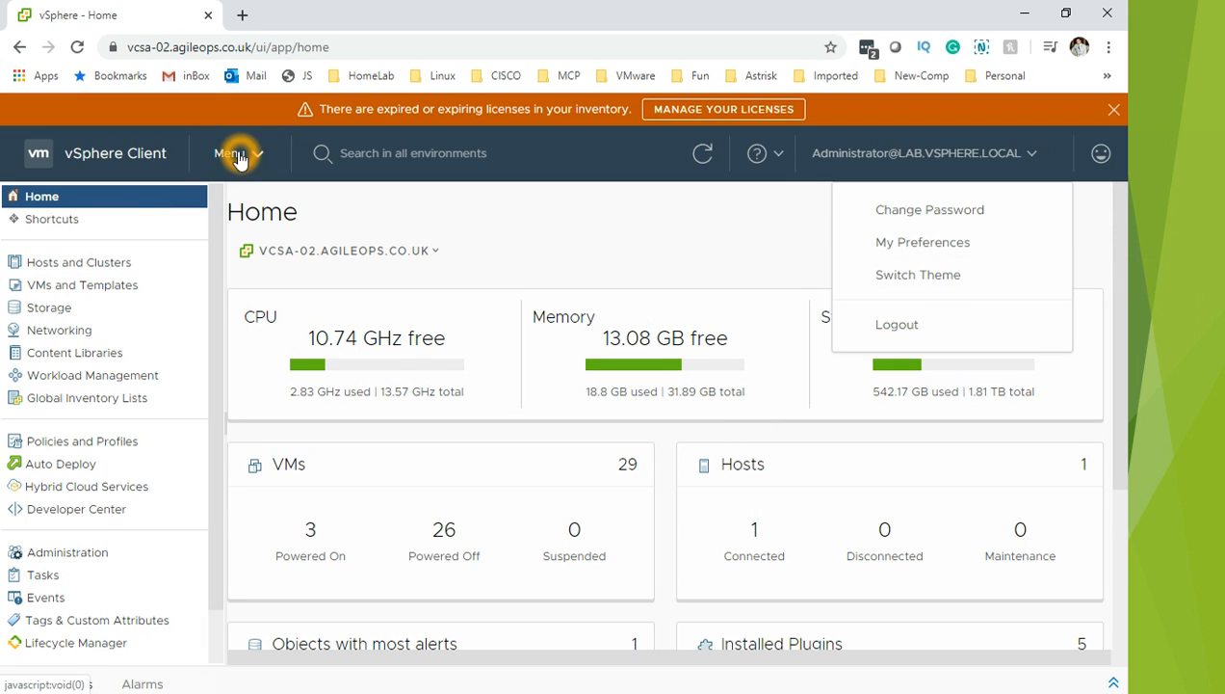
left_click(142, 259)
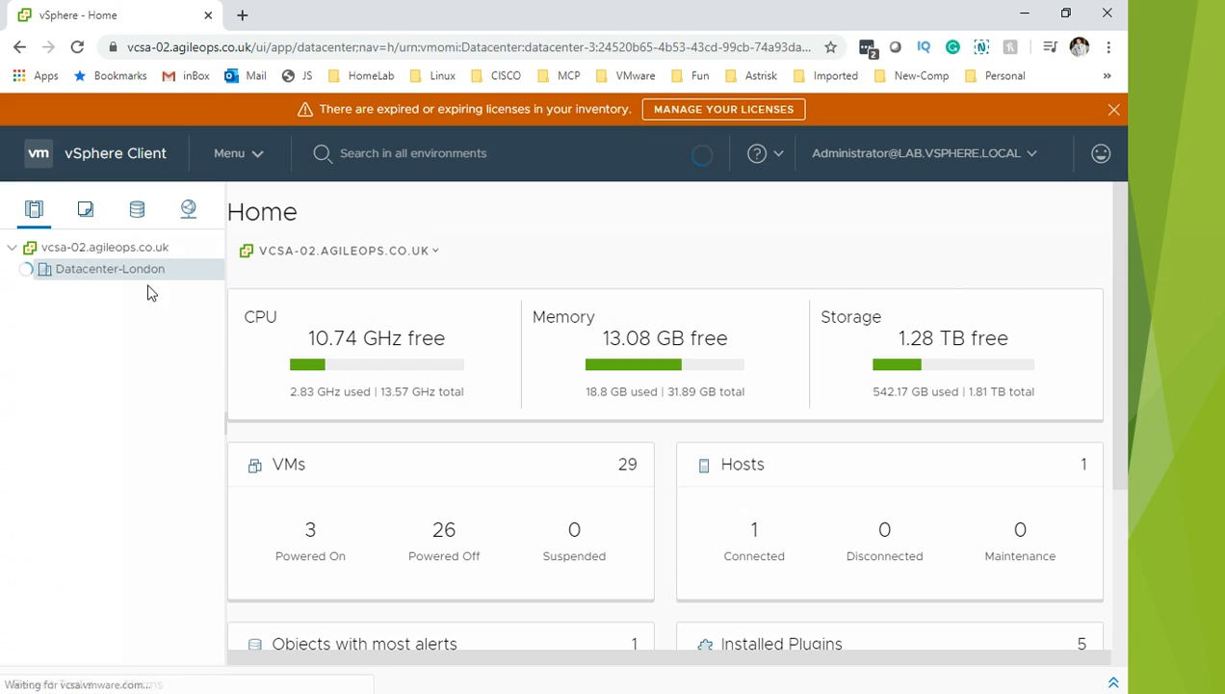
Step: Select Datacenter-London, then pick the vcsa-02.agileops.co.uk VM in the inventory tree
left_click(126, 279)
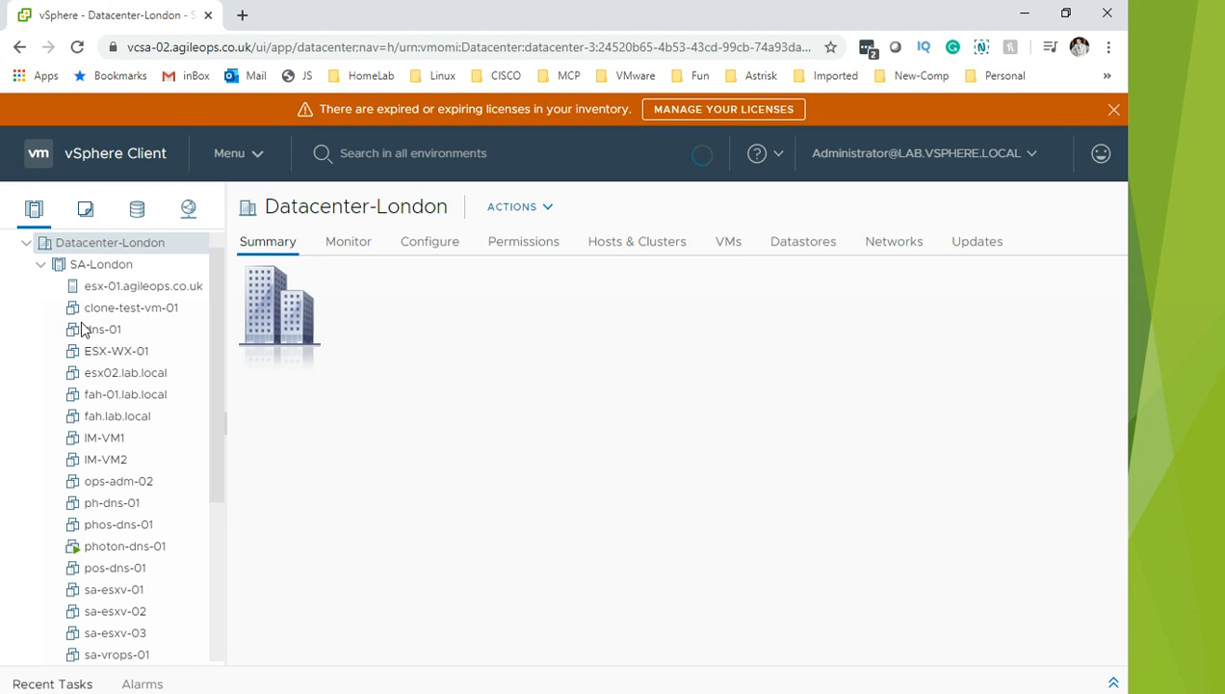
left_click(345, 287)
left_click(197, 297)
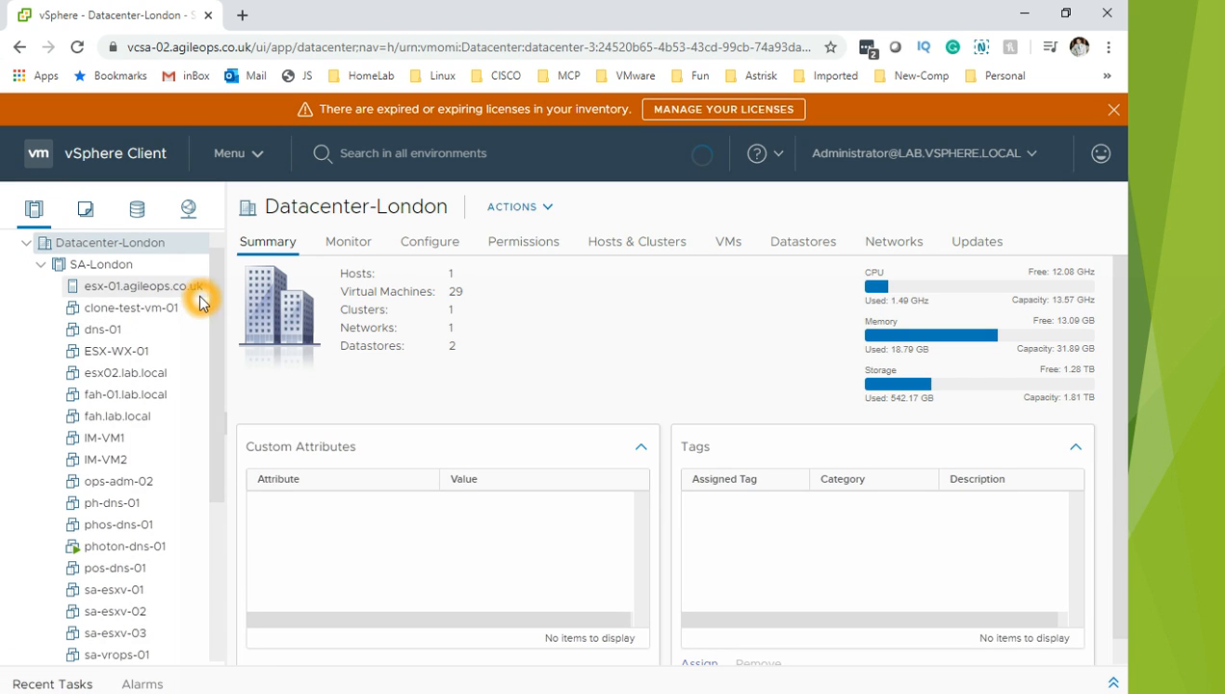
left_click(150, 545)
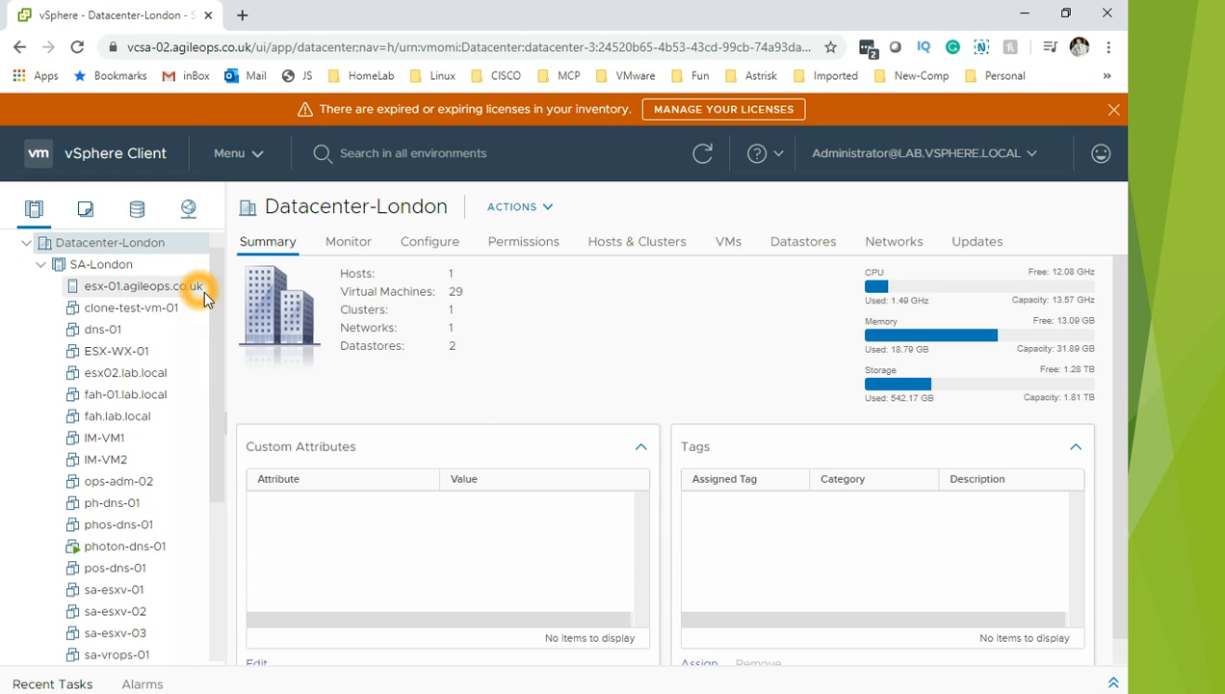
left_click_drag(224, 349, 239, 520)
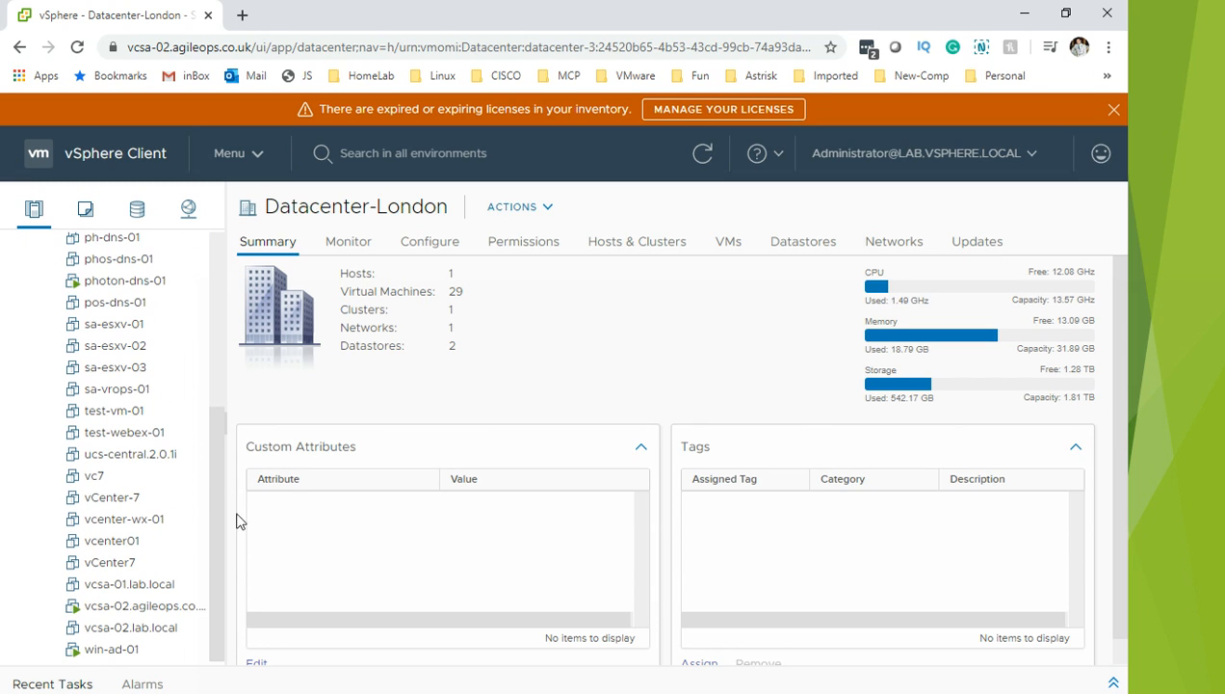
left_click(173, 608)
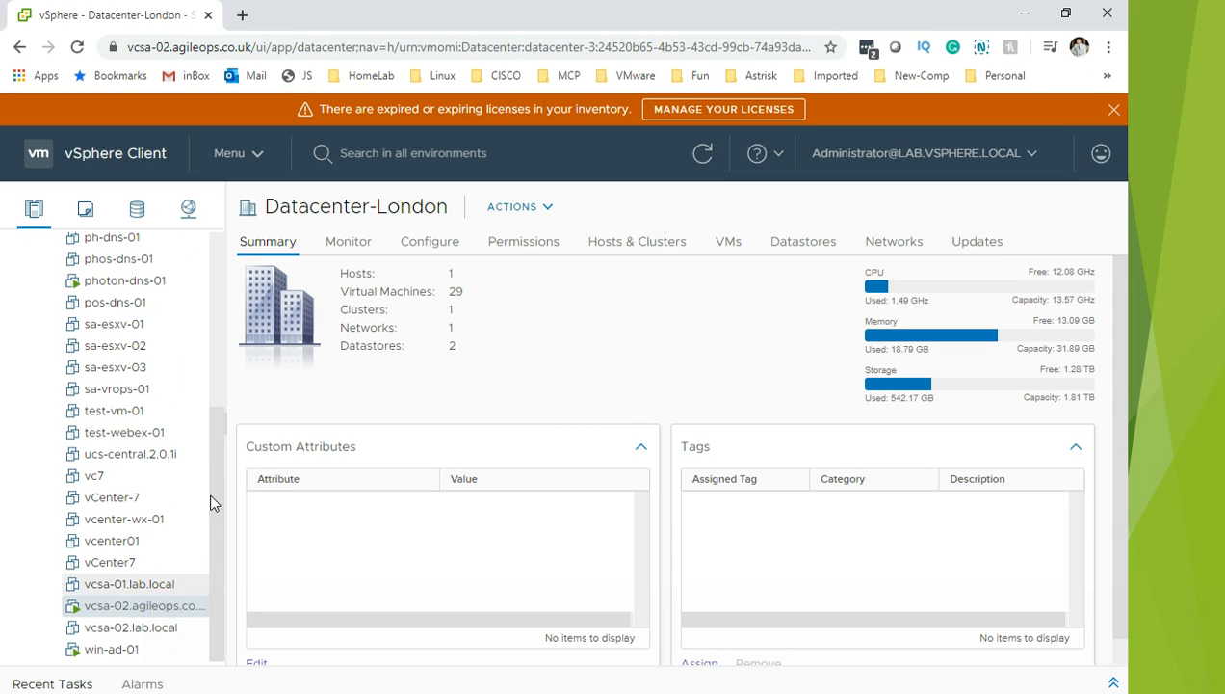
Step: Review the vcsa-02 VM Summary and switch it to the new layout
left_click(353, 243)
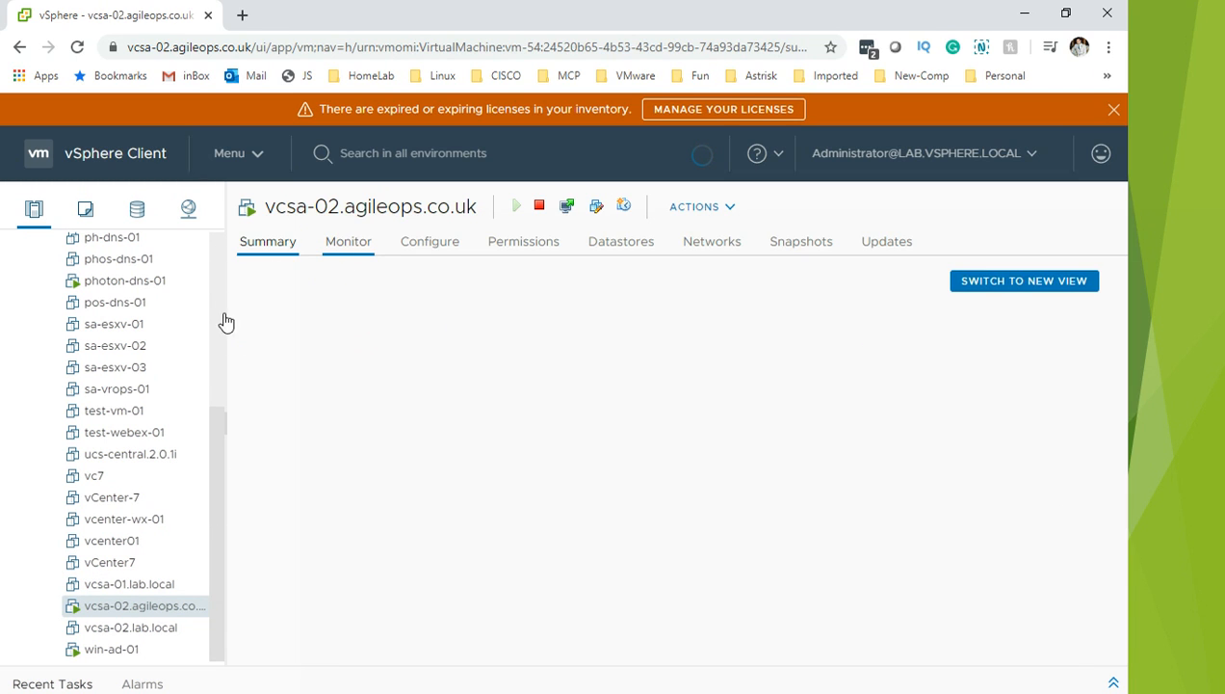
left_click(342, 244)
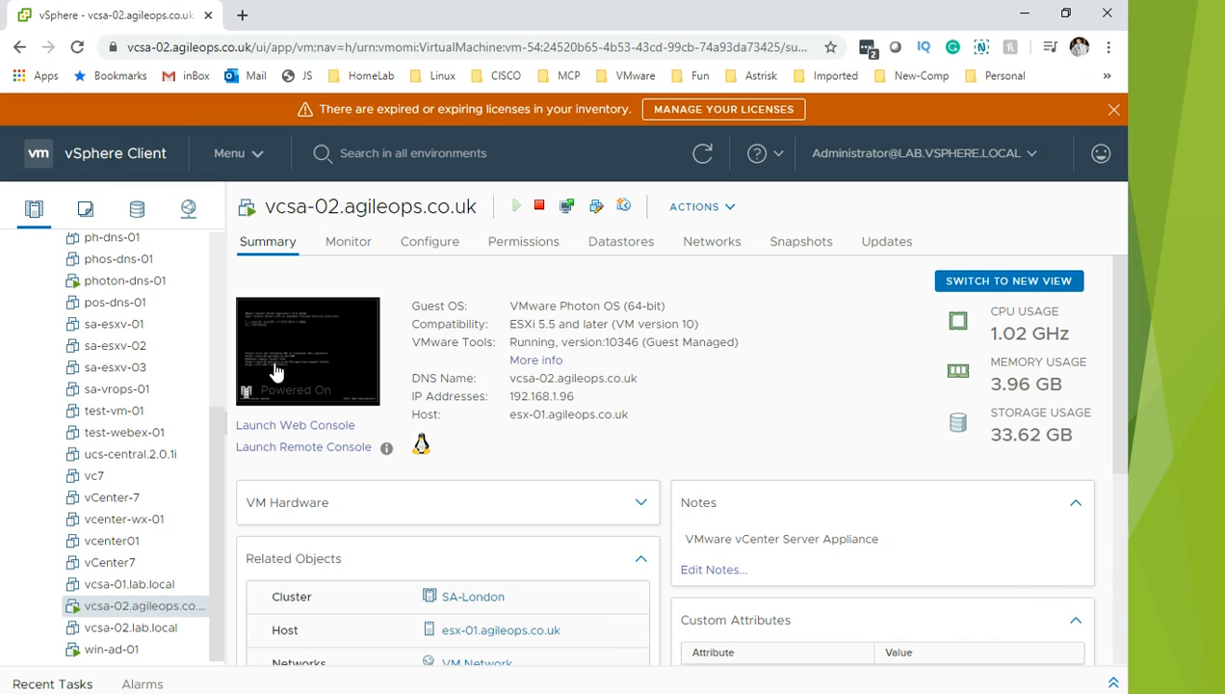
left_click(1022, 263)
left_click(300, 596)
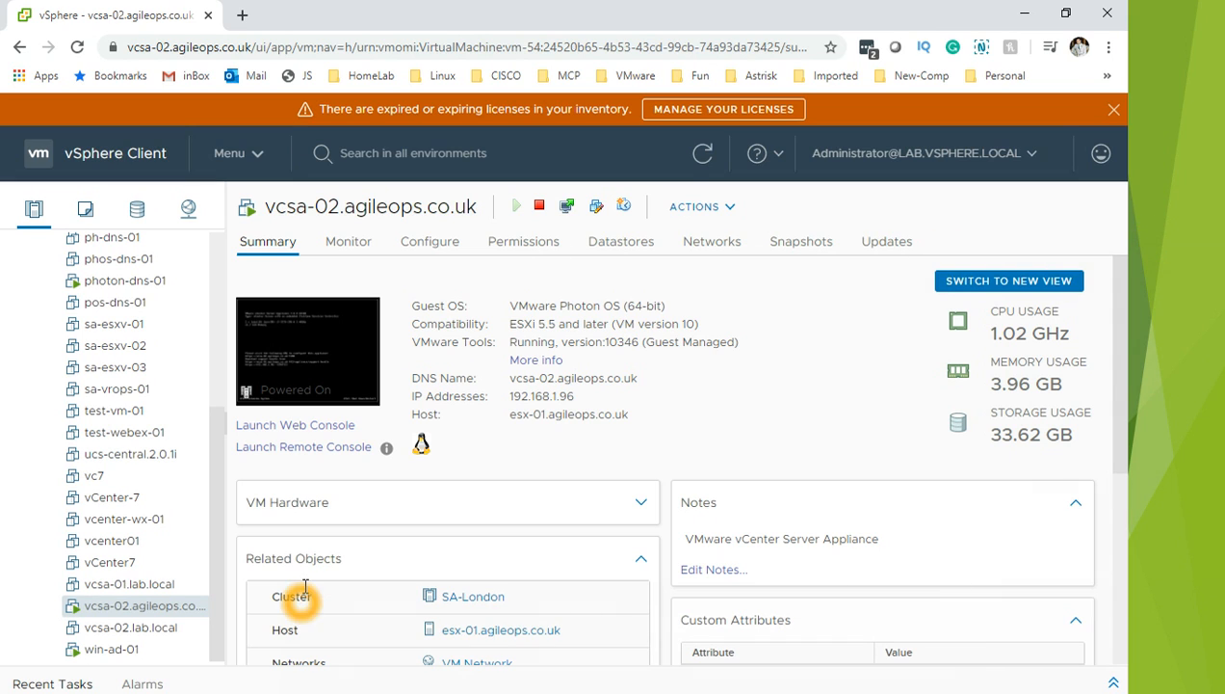
left_click(784, 421)
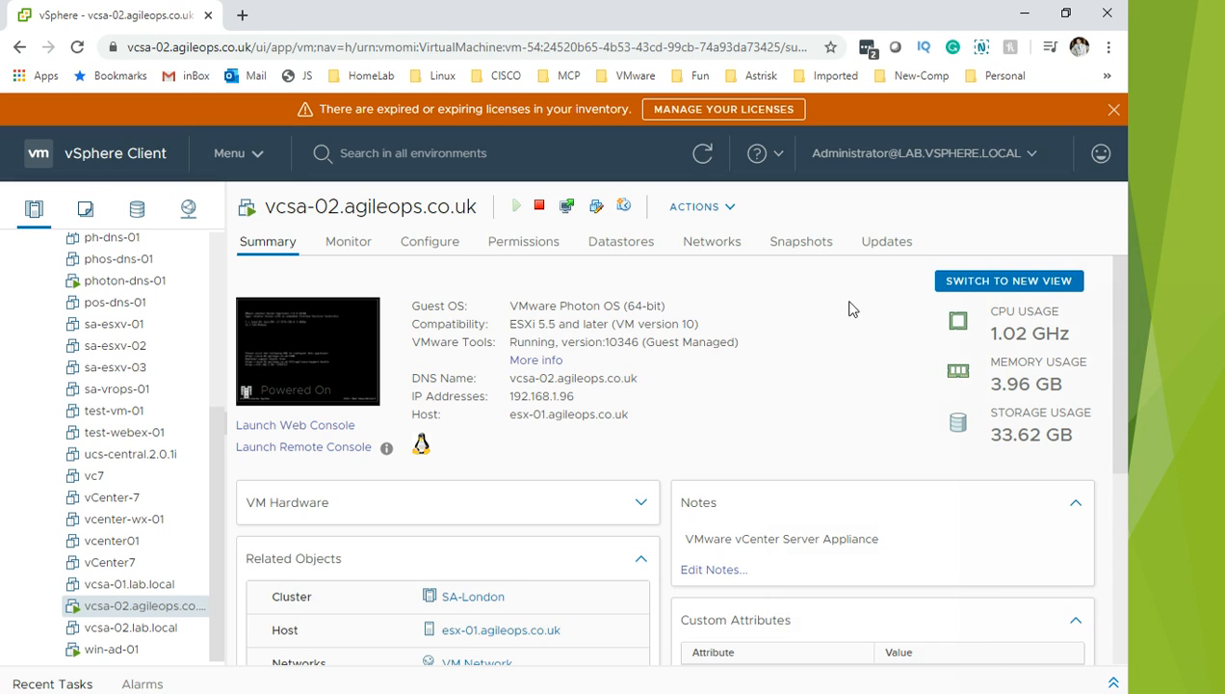
left_click(440, 320)
mouse_move(1122, 387)
left_mouse_down()
mouse_move(1132, 544)
mouse_move(1107, 646)
mouse_move(1125, 379)
left_mouse_up()
left_click(1005, 289)
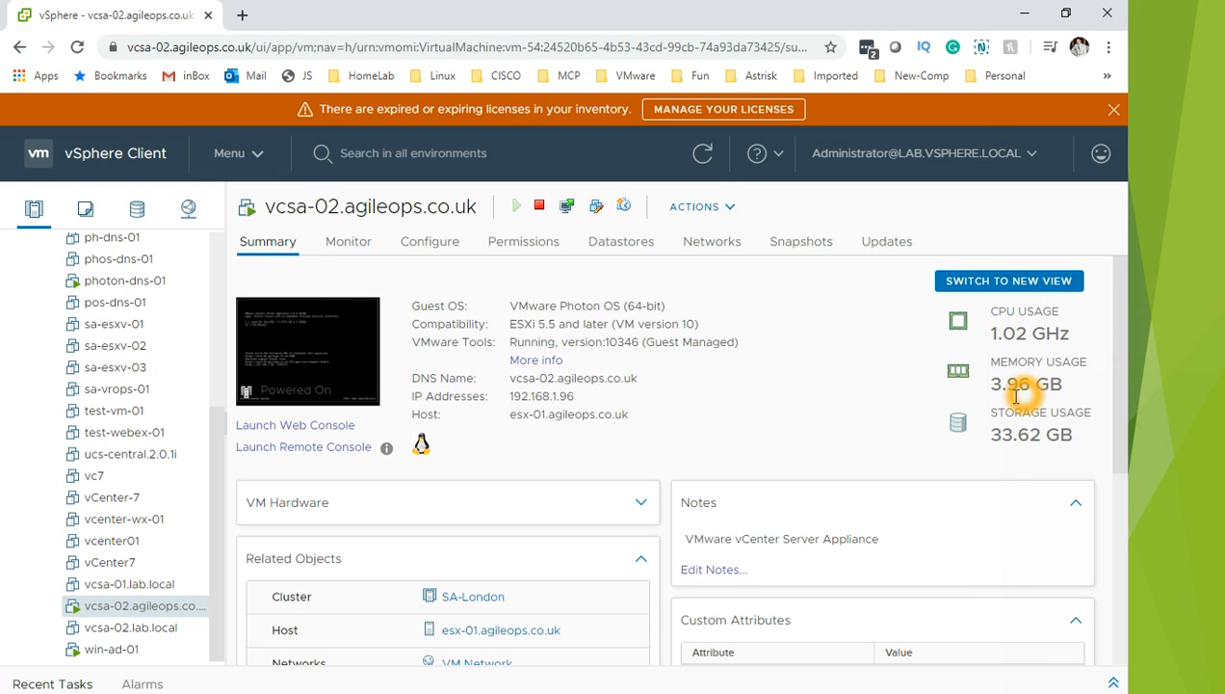
left_click(996, 285)
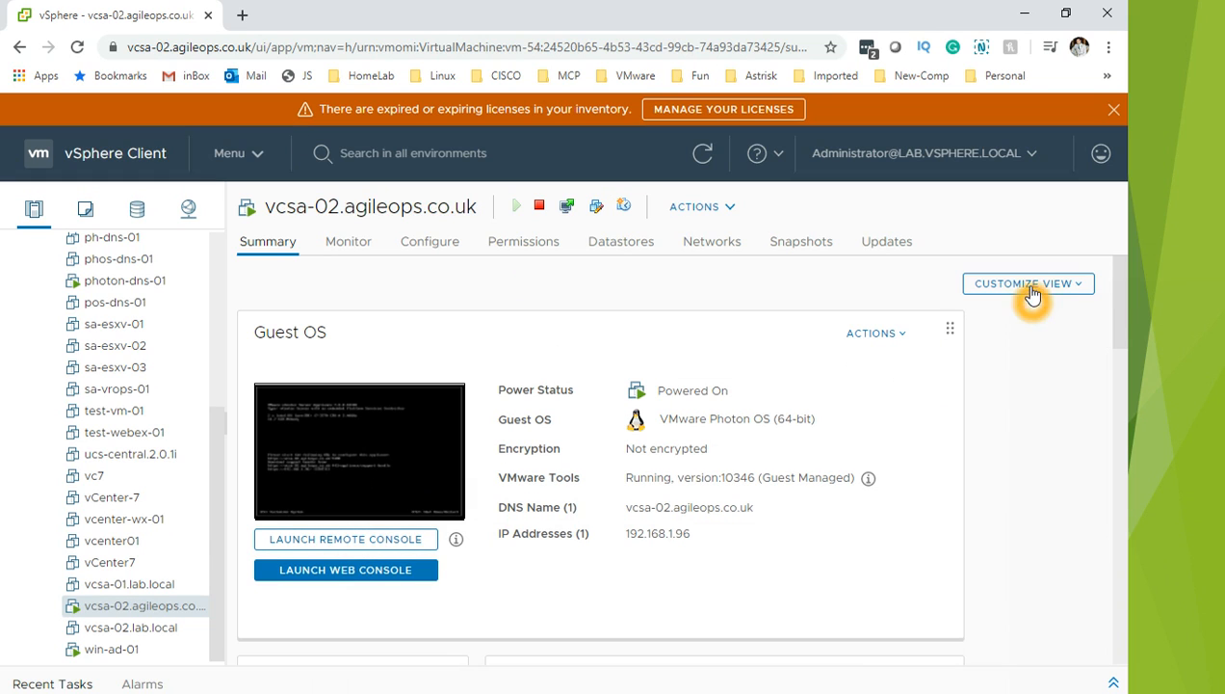
Step: Review the Customize View card checkboxes, close the list, and scroll to the VM Hardware card
left_click(1069, 292)
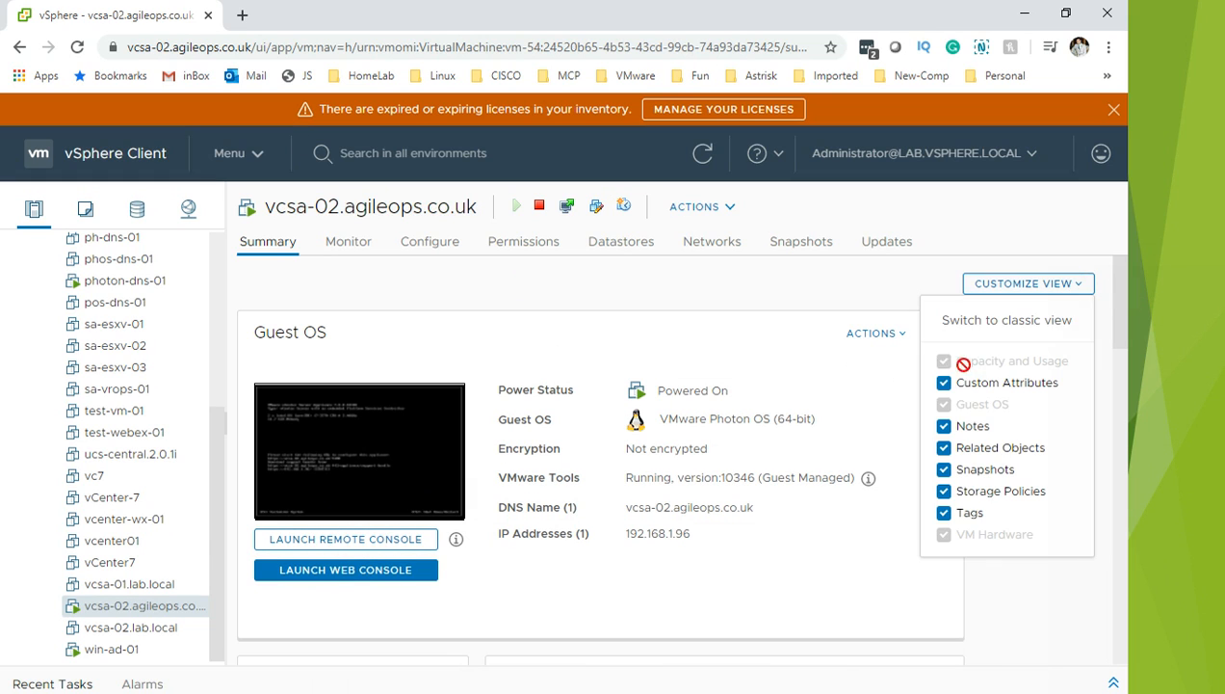
left_click(937, 533)
left_click(955, 421)
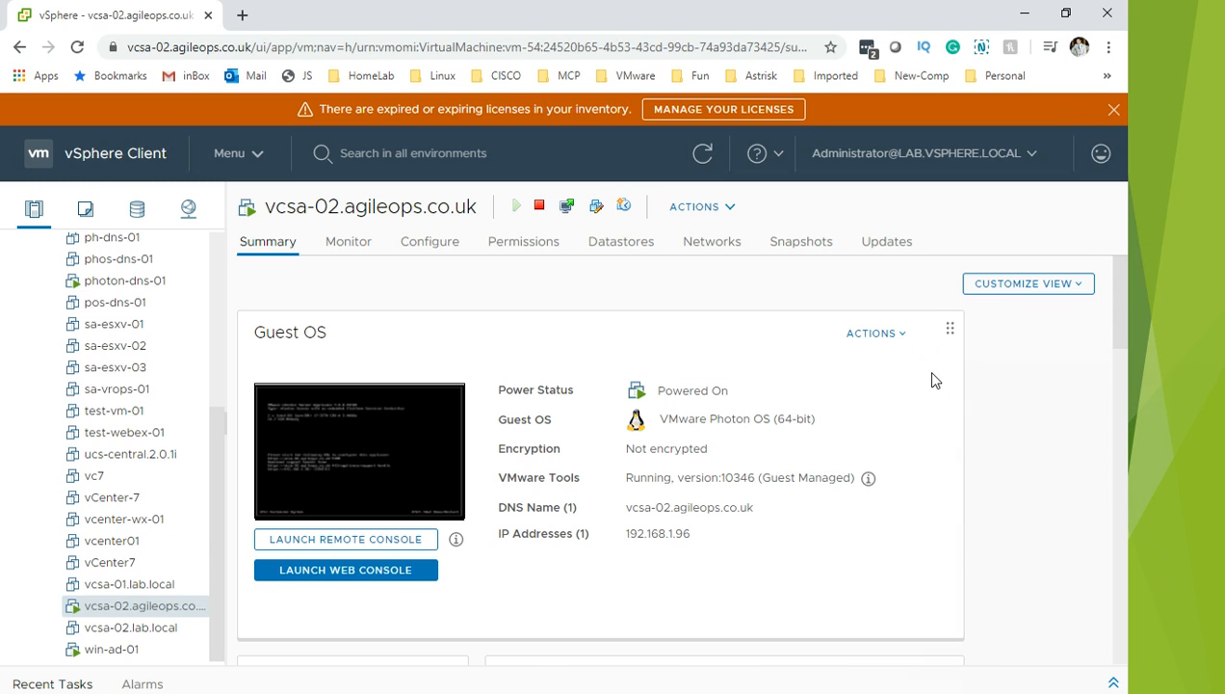
left_click_drag(1119, 328, 1116, 407)
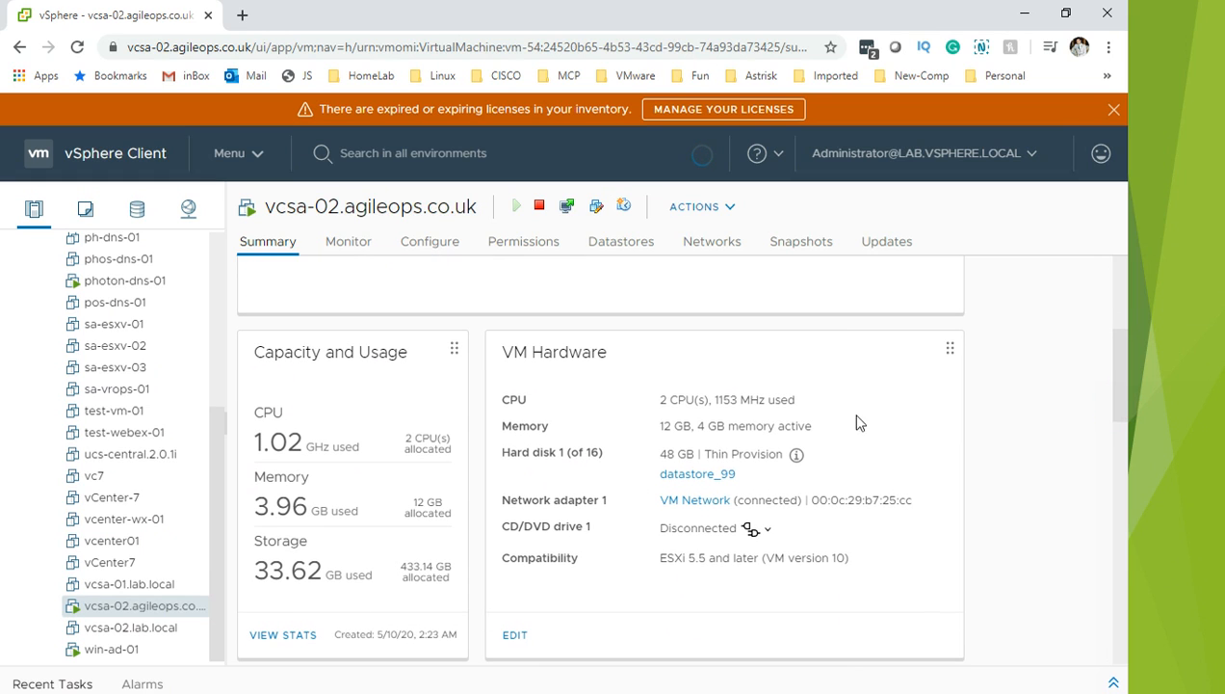
left_click(332, 398)
left_click(404, 380)
left_click(575, 448)
left_click(588, 429)
left_click(690, 456)
left_click(655, 451)
left_click(761, 450)
left_click(666, 433)
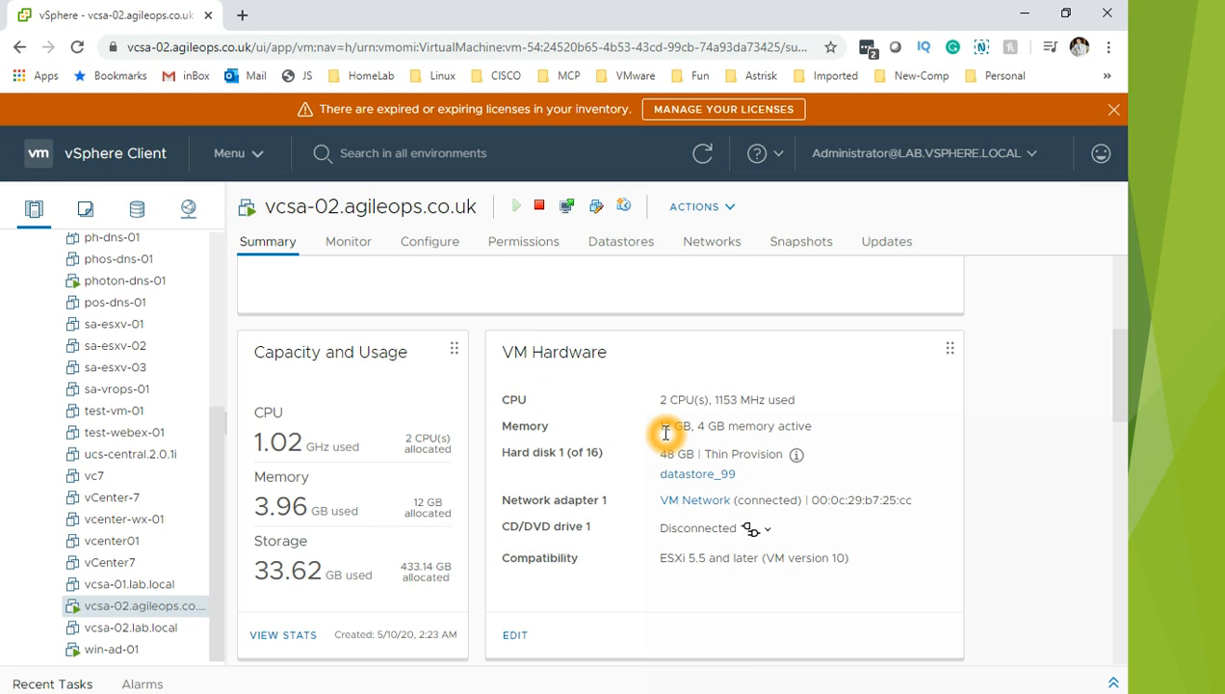
left_click(740, 425)
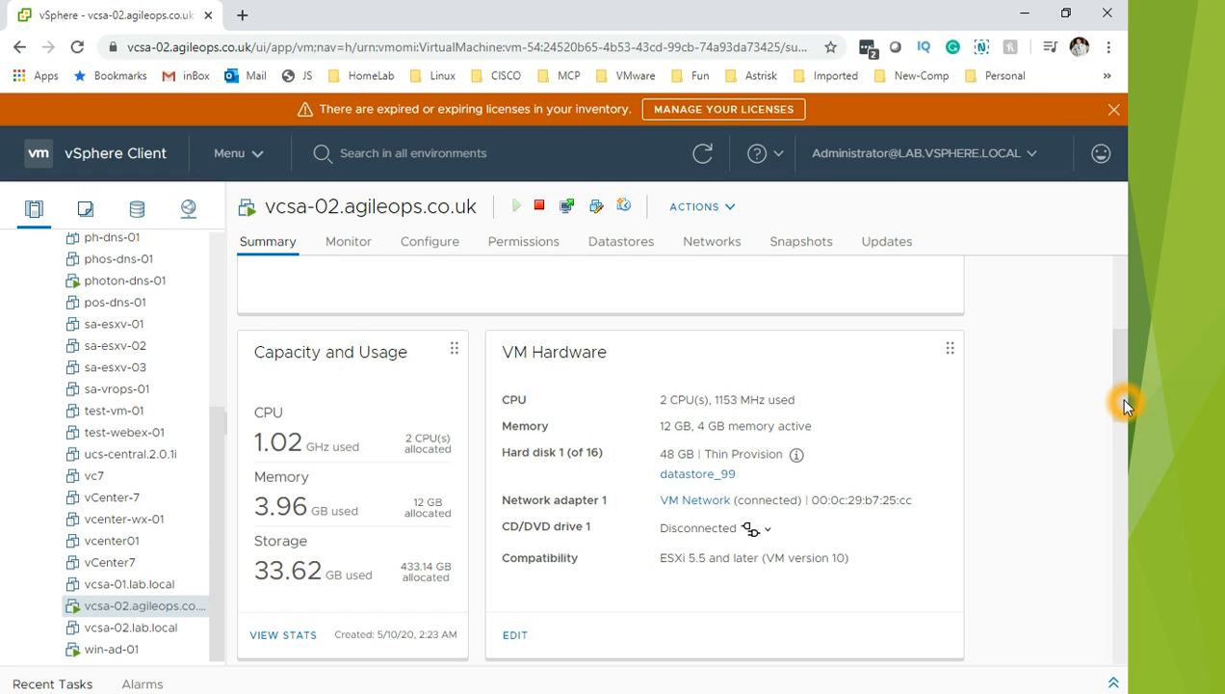
left_click_drag(1125, 406, 1130, 480)
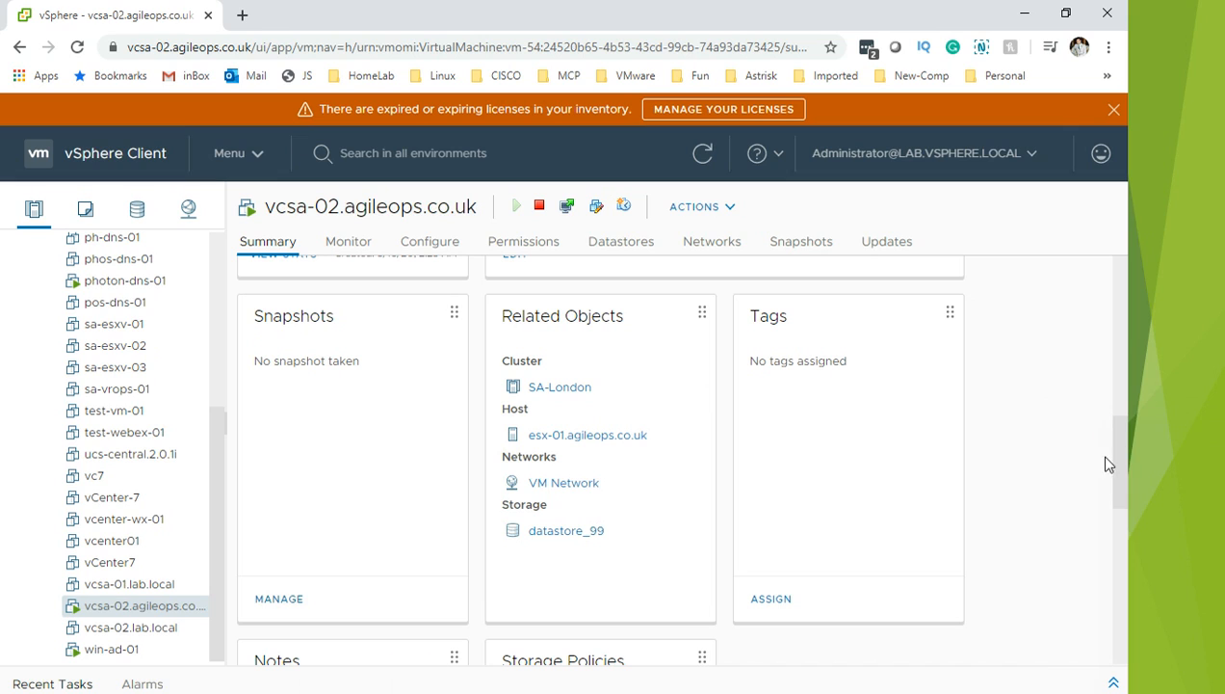
left_click(649, 432)
left_click(630, 320)
left_click(545, 391)
left_click(466, 321)
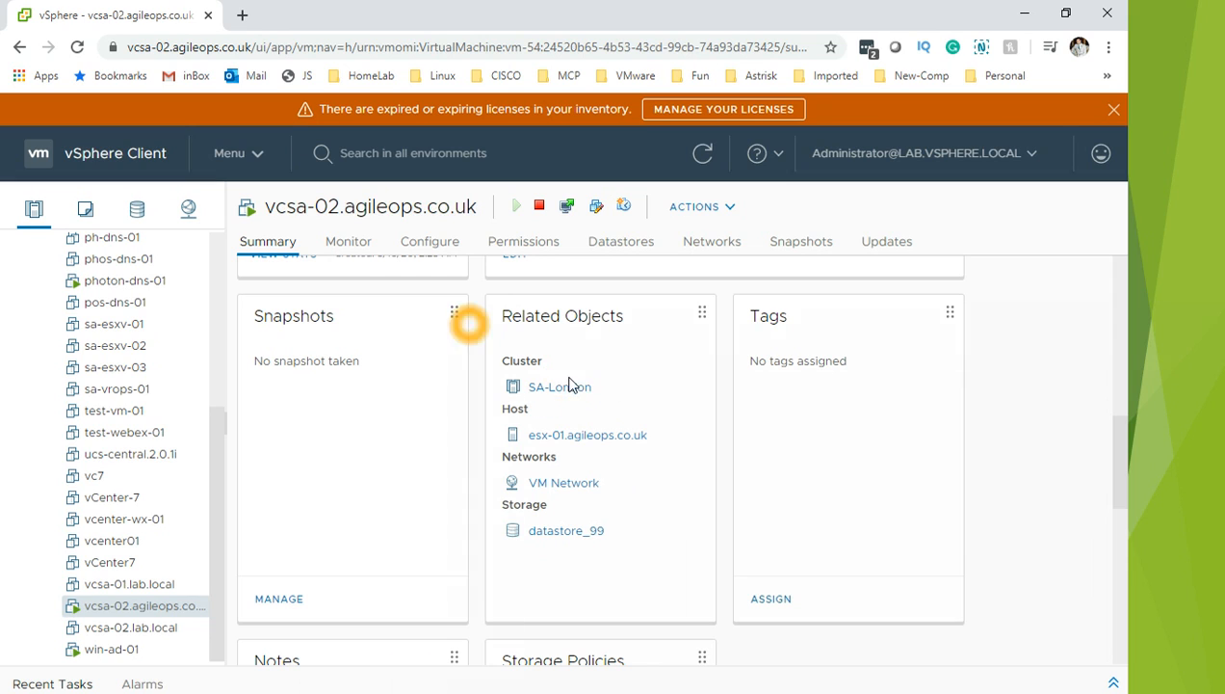
left_click(553, 440)
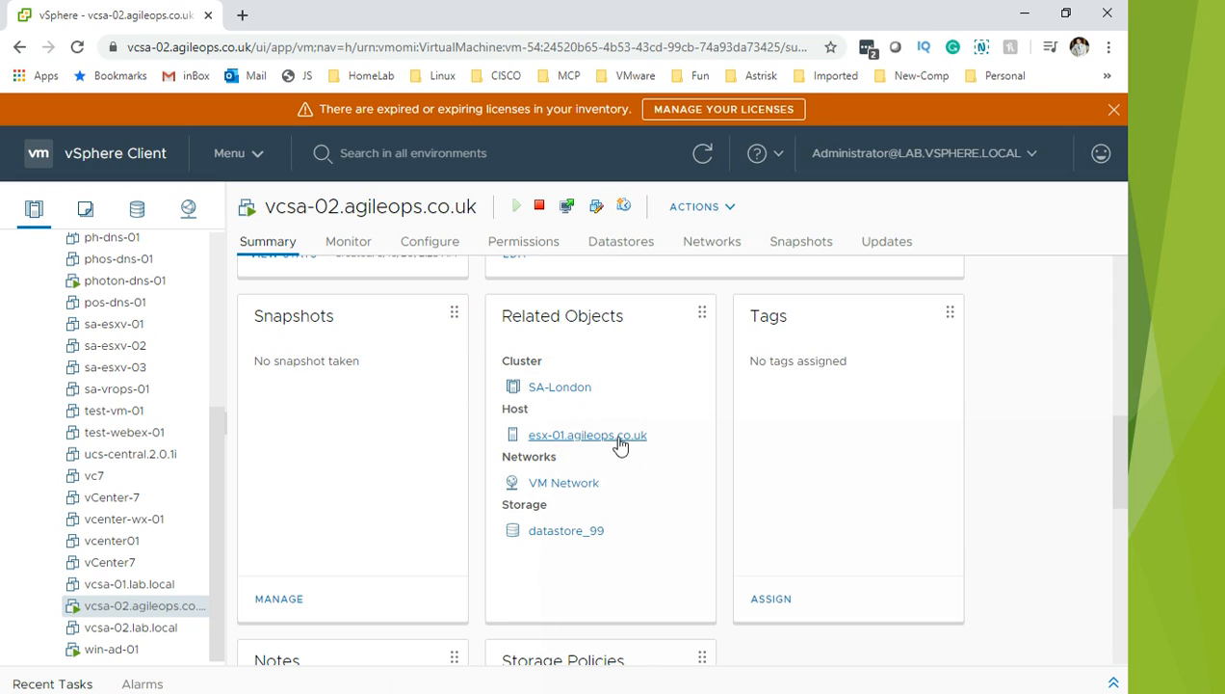
left_click(549, 482)
left_click(555, 530)
left_click(803, 363)
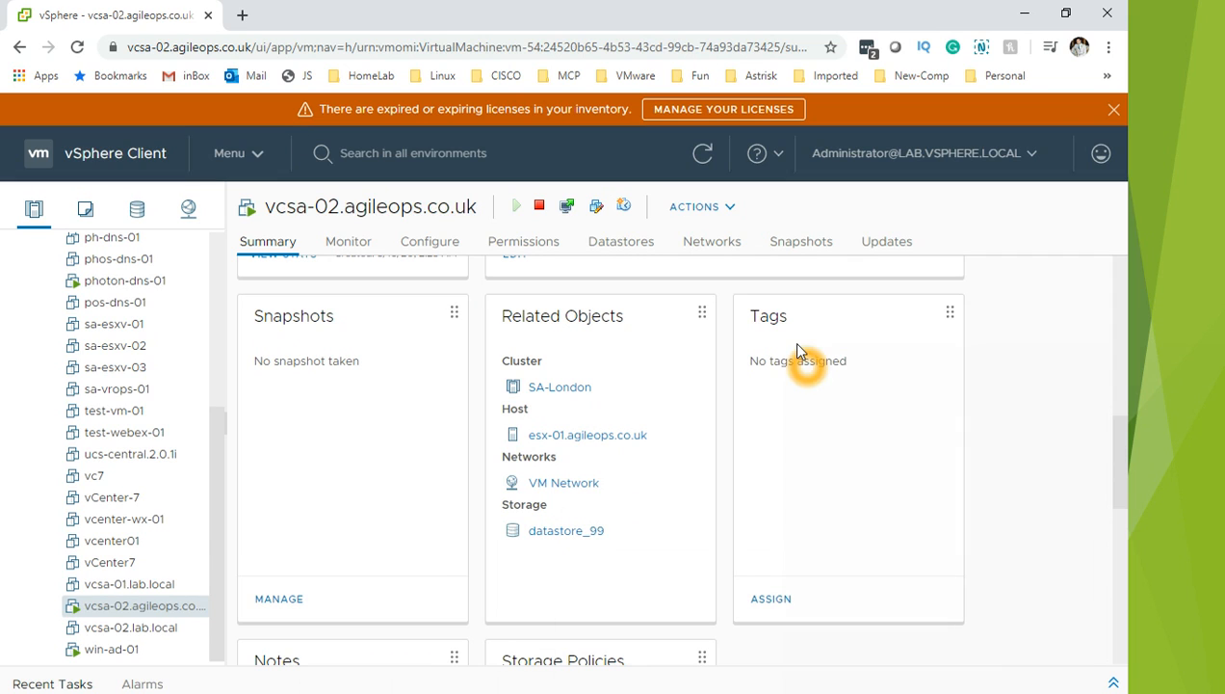
left_click(1110, 442)
left_click(1127, 479)
left_click_drag(1120, 481, 1136, 262)
Step: Uncheck the Custom Attributes, Notes and Tags cards, then zoom the page to 90%
left_click(1076, 283)
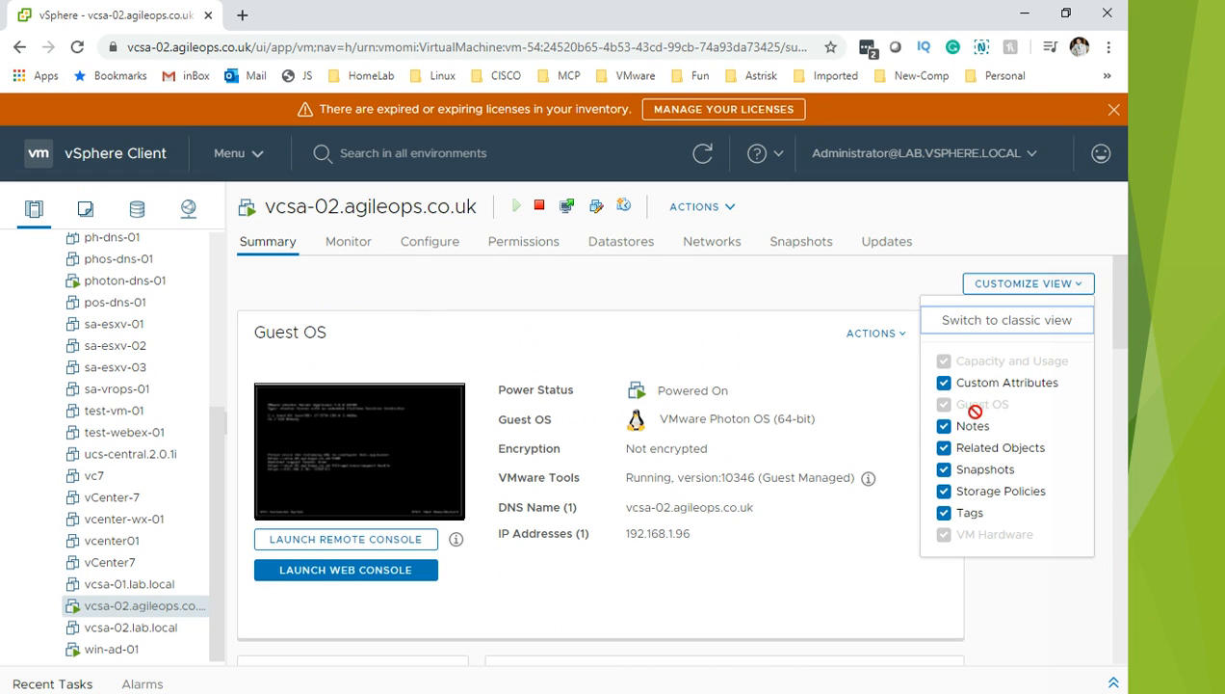
left_click(945, 385)
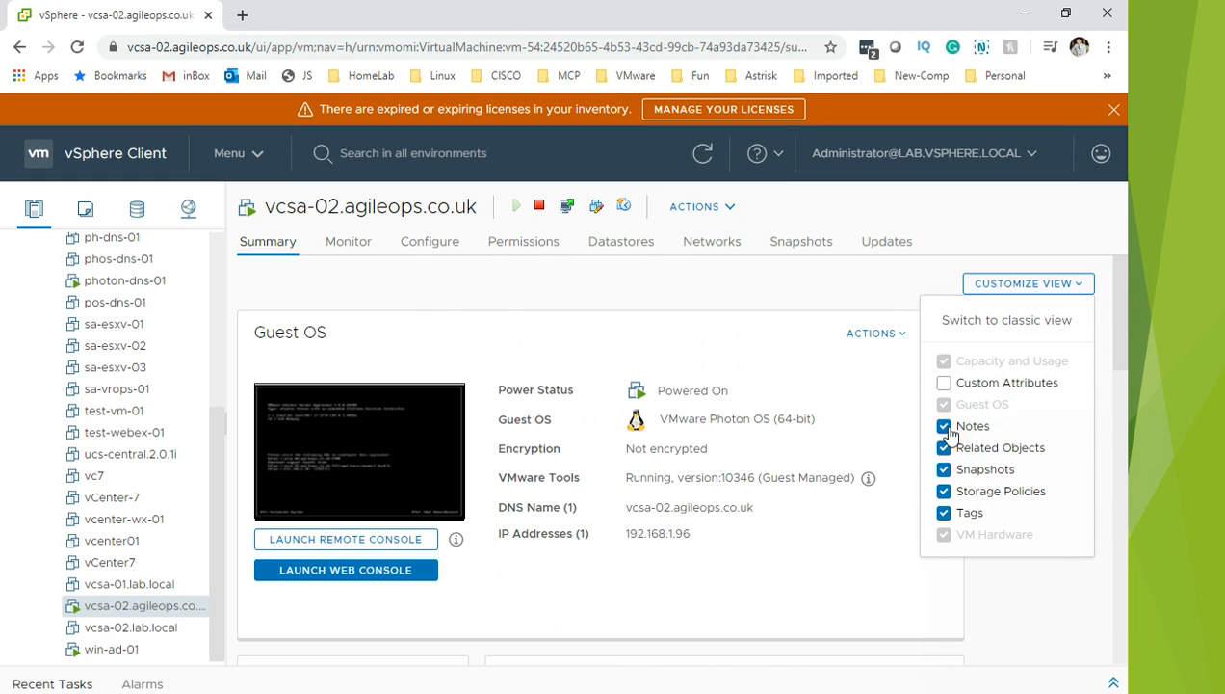
left_click(952, 519)
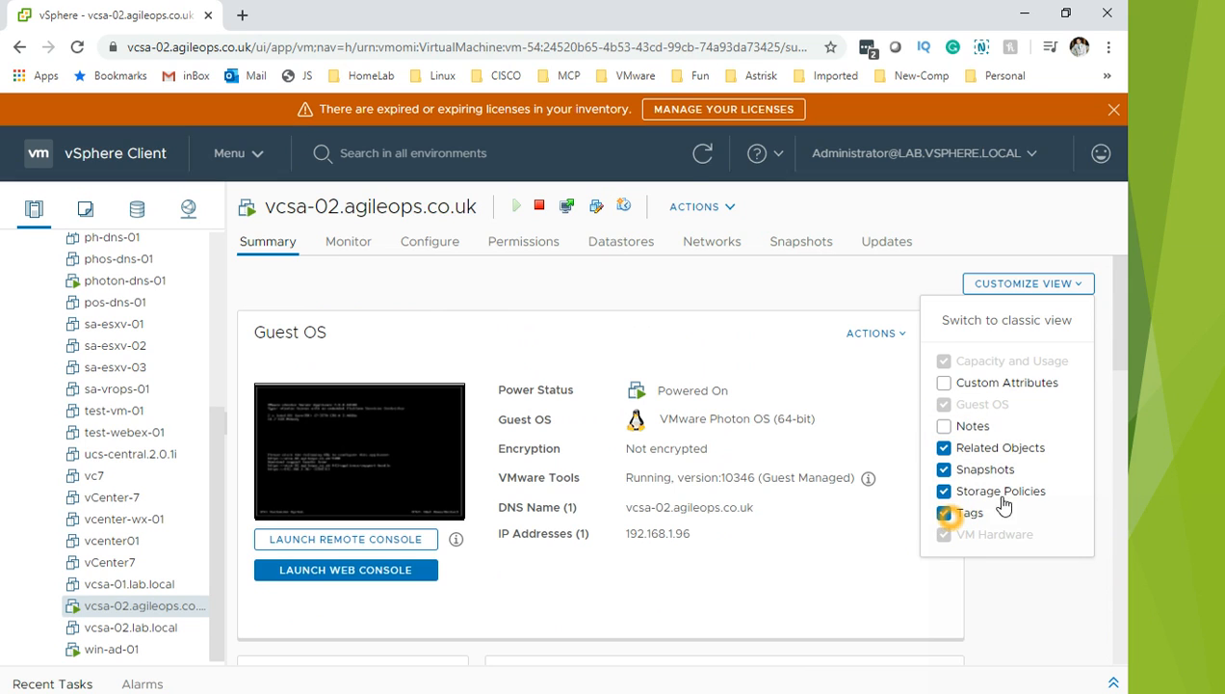
left_click(971, 470)
left_click(958, 516)
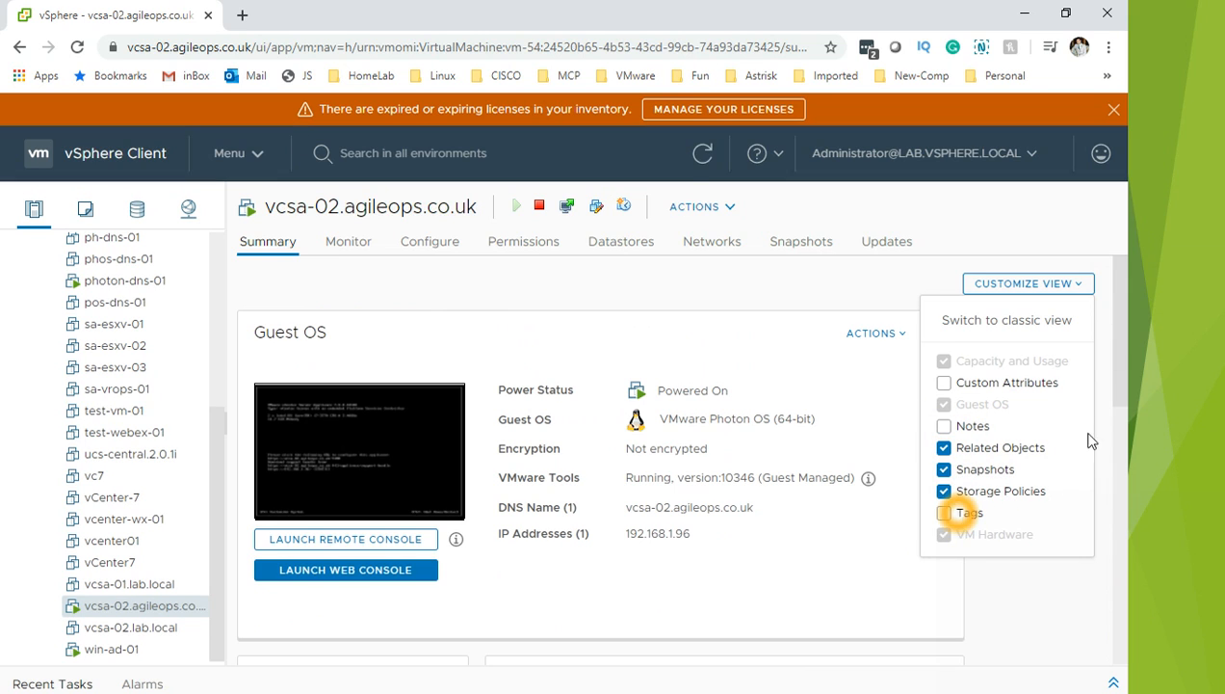
left_click(1112, 363)
left_click_drag(1111, 363, 1083, 547)
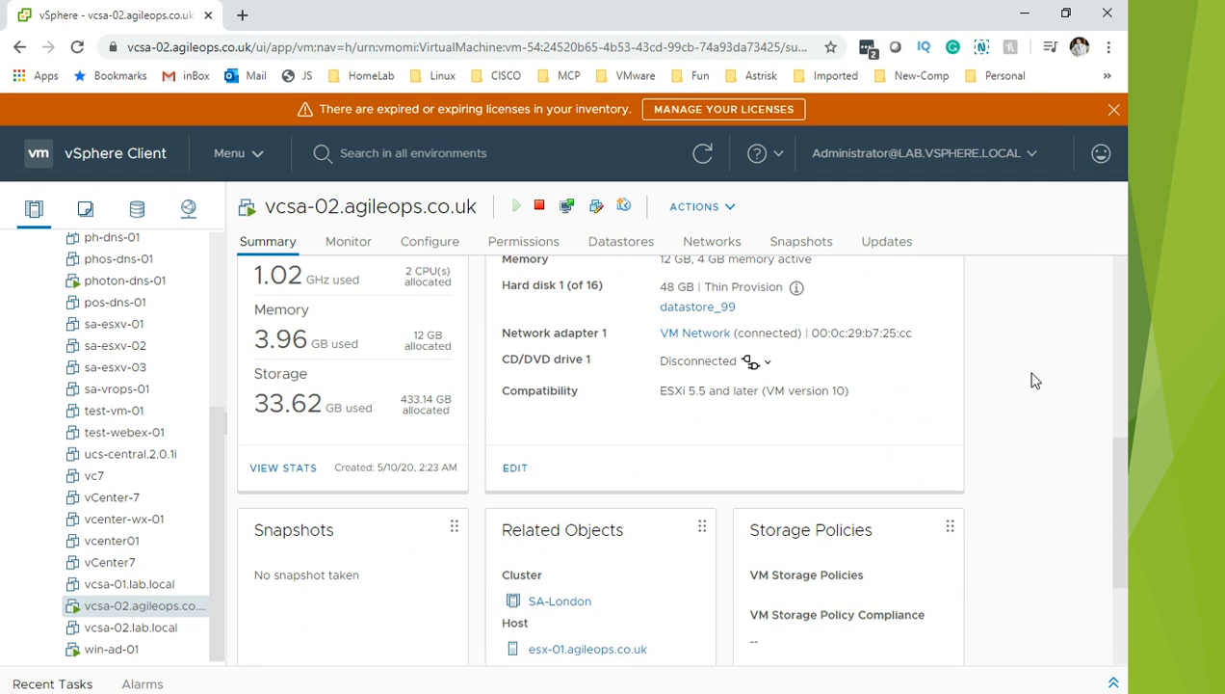
key("ctrl+minus")
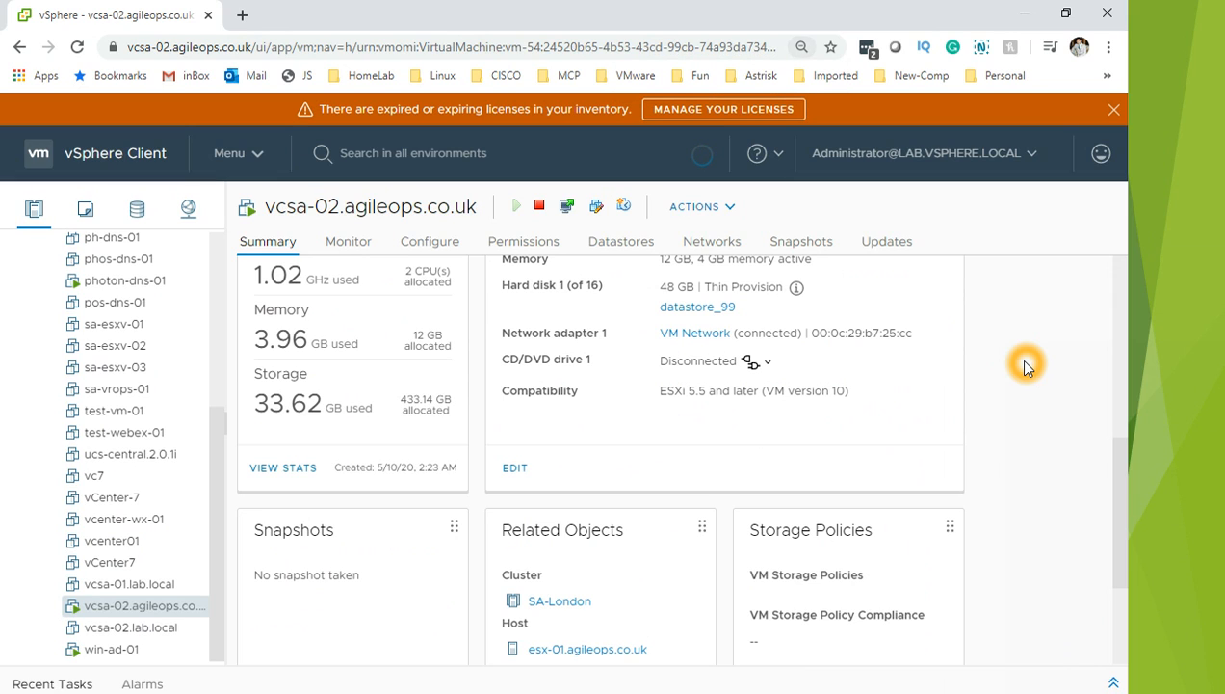
left_click(851, 497)
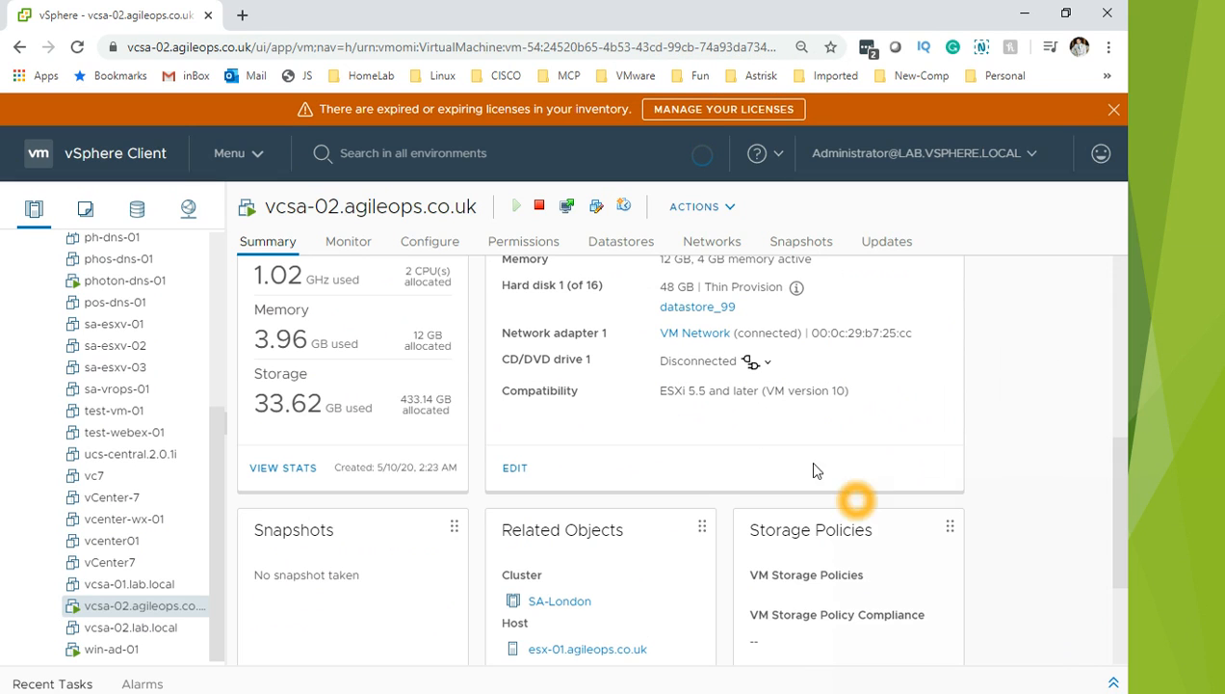
Step: Zoom the page out further and open the VM's Monitor > Performance Overview charts
left_click(349, 246)
key("ctrl+minus")
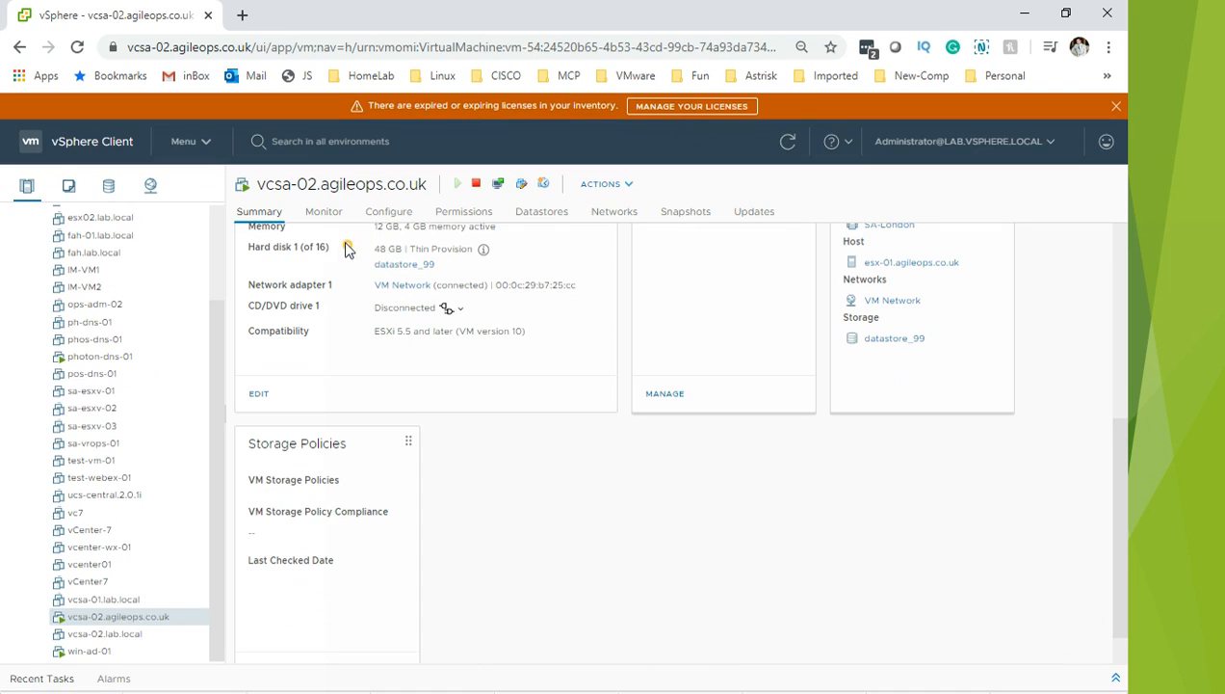
left_click(697, 601)
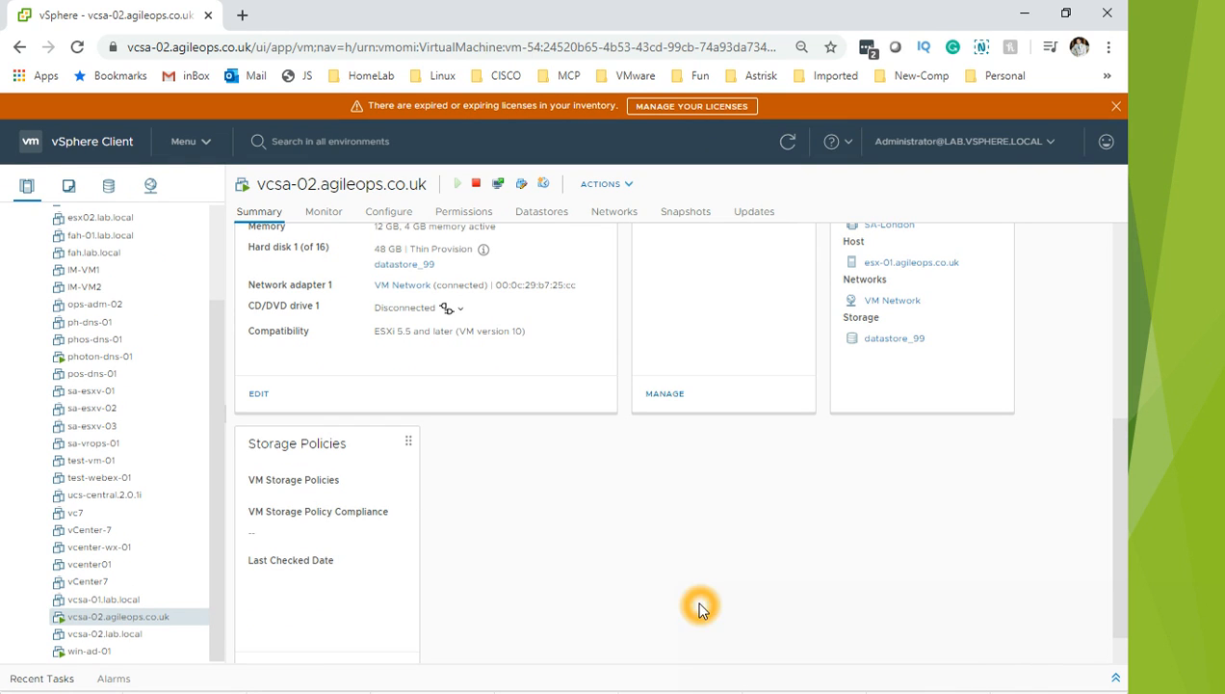
left_click(325, 217)
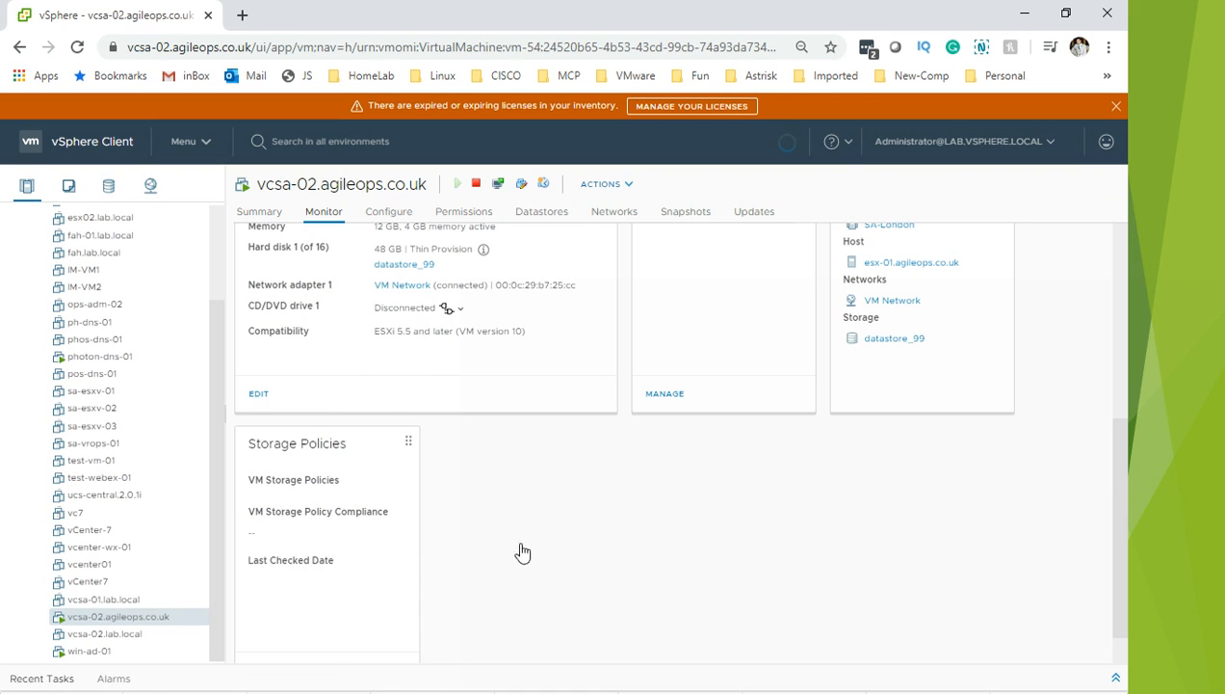
left_click(622, 500)
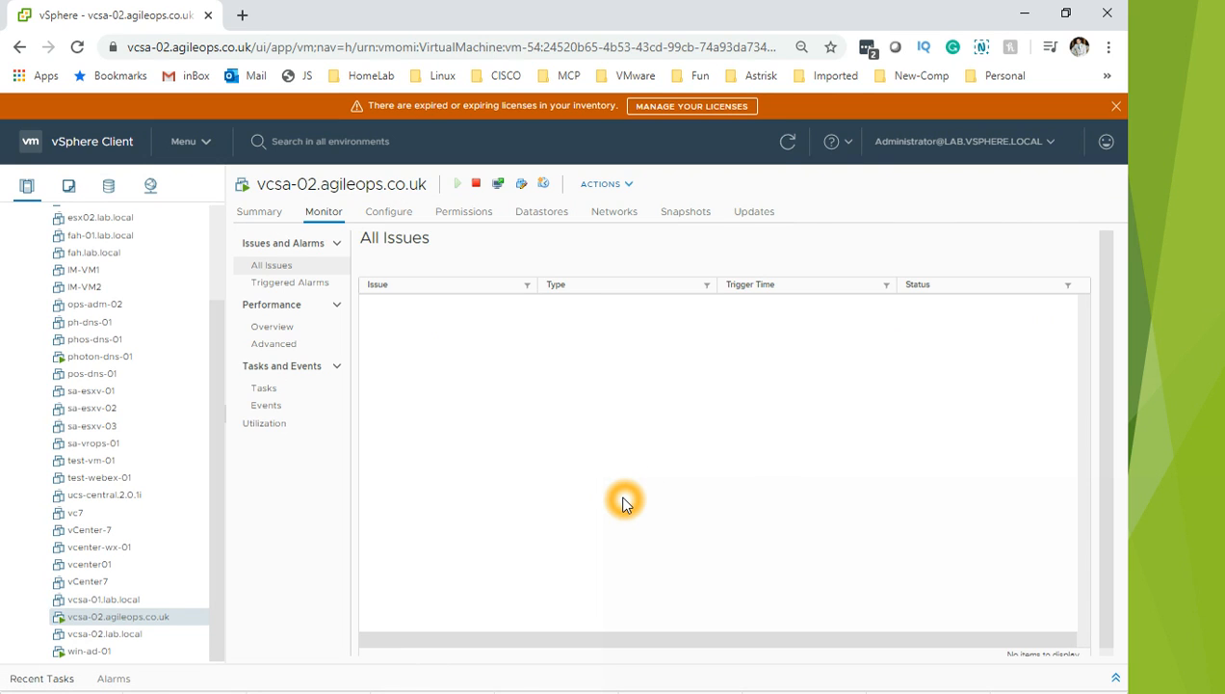
left_click(265, 326)
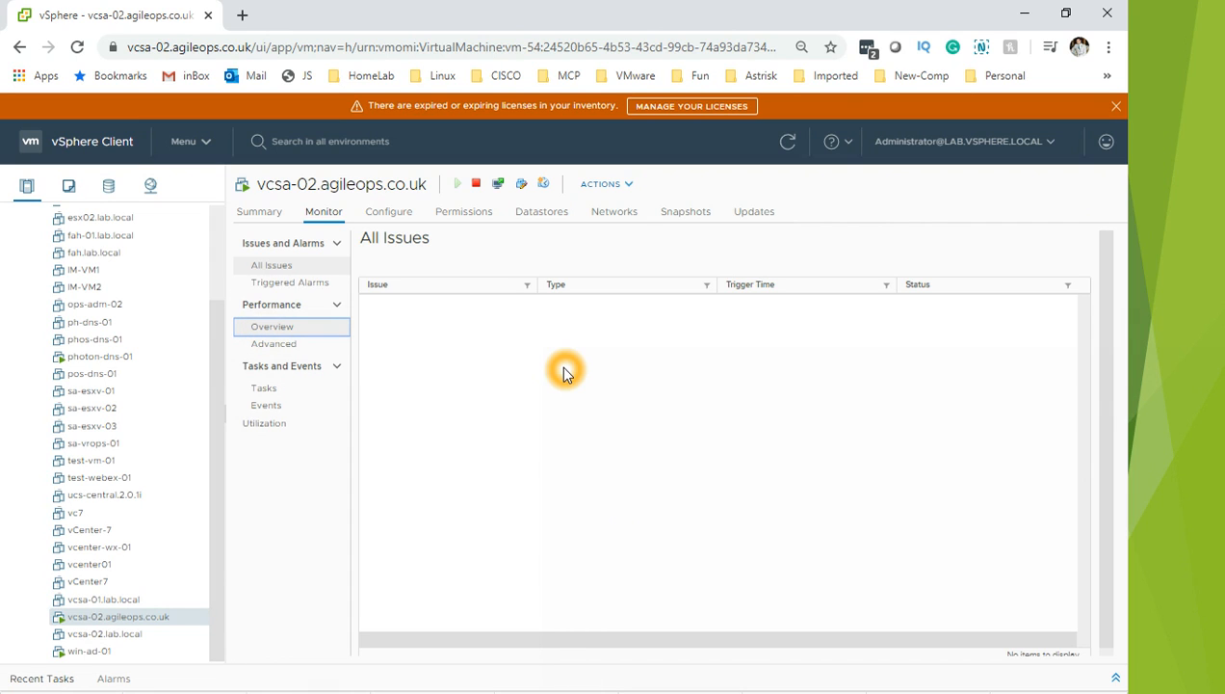
left_click(291, 346)
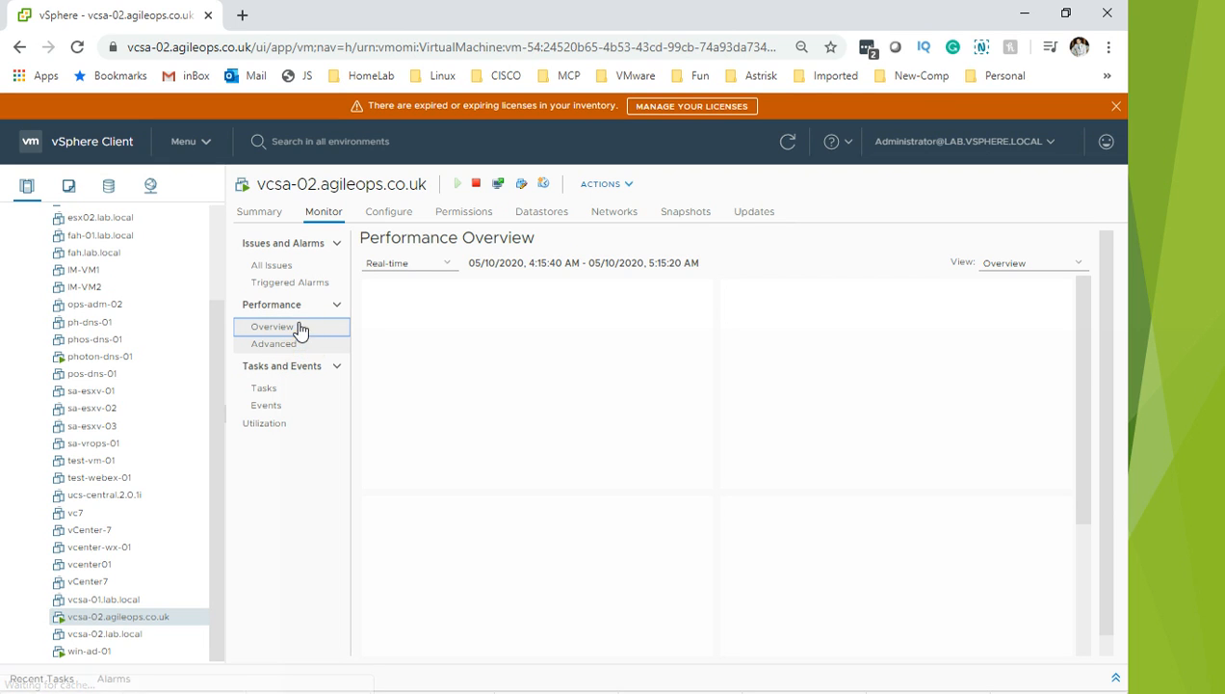
Step: In Advanced performance, change the chart view to Memory and highlight the Ballooned series
left_click(632, 449)
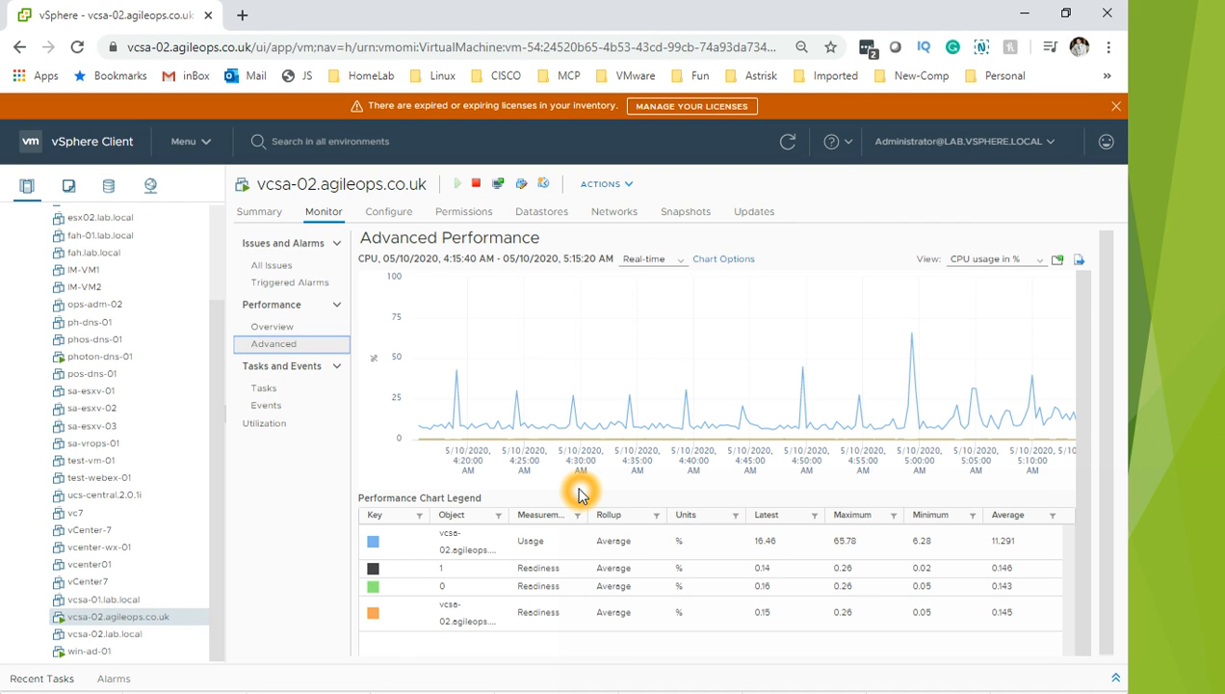
left_click(680, 262)
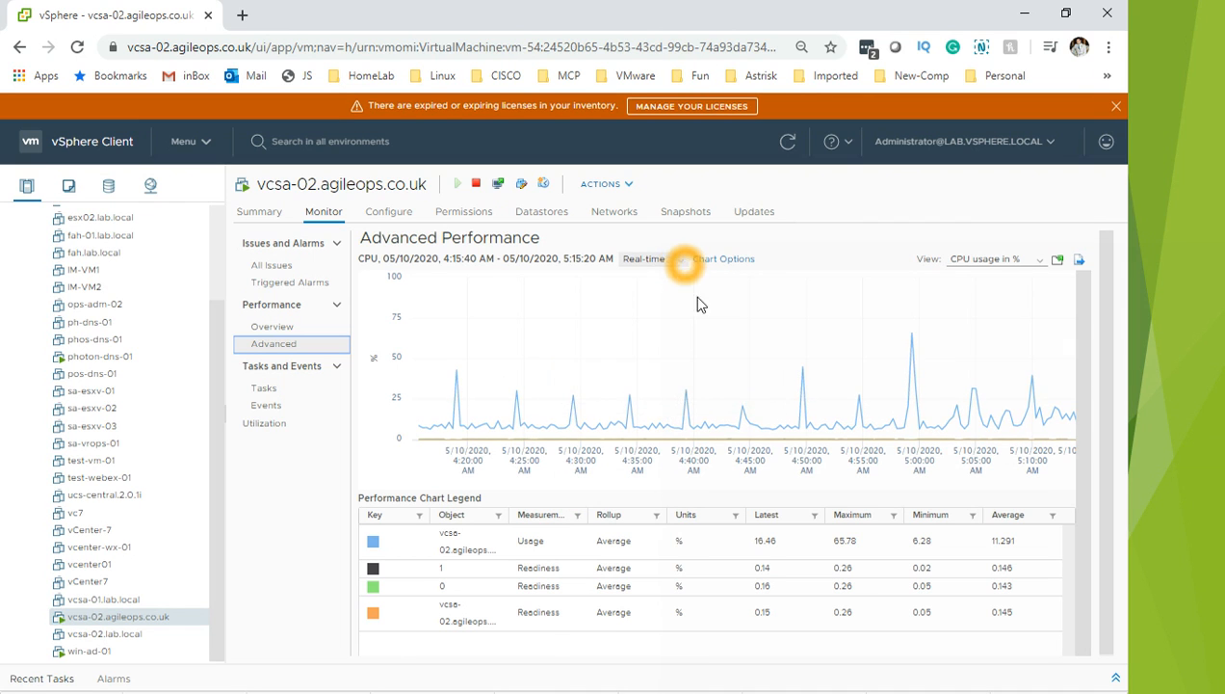
left_click(991, 262)
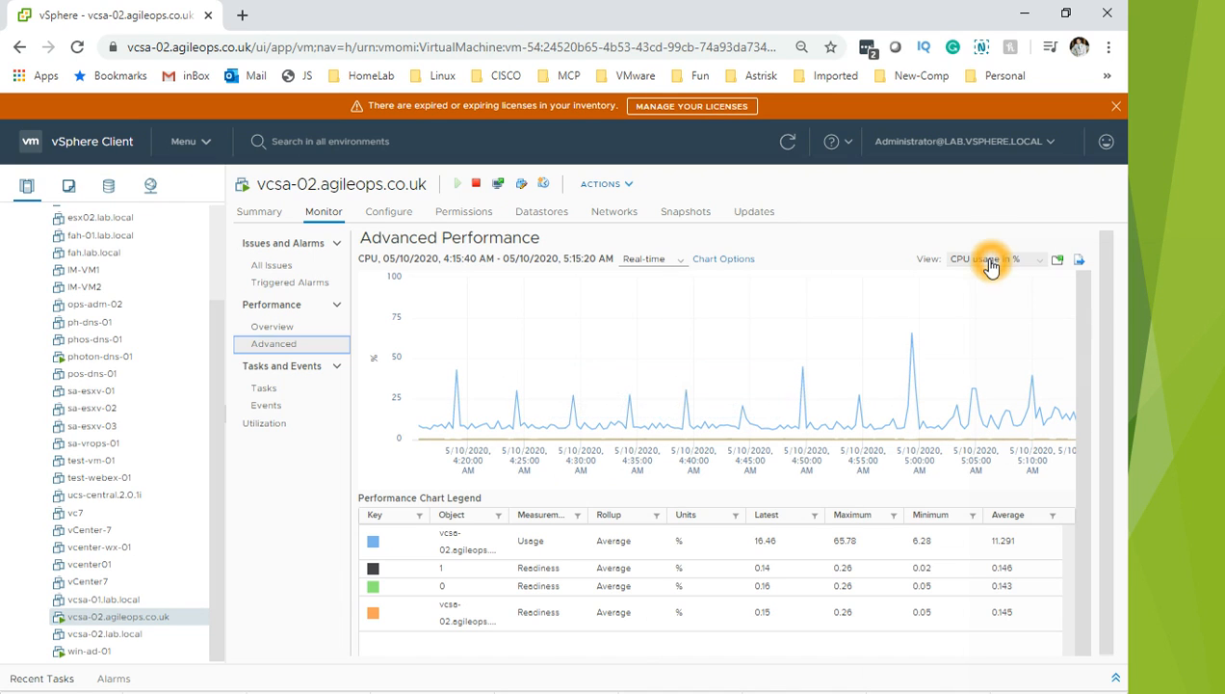
left_click(981, 341)
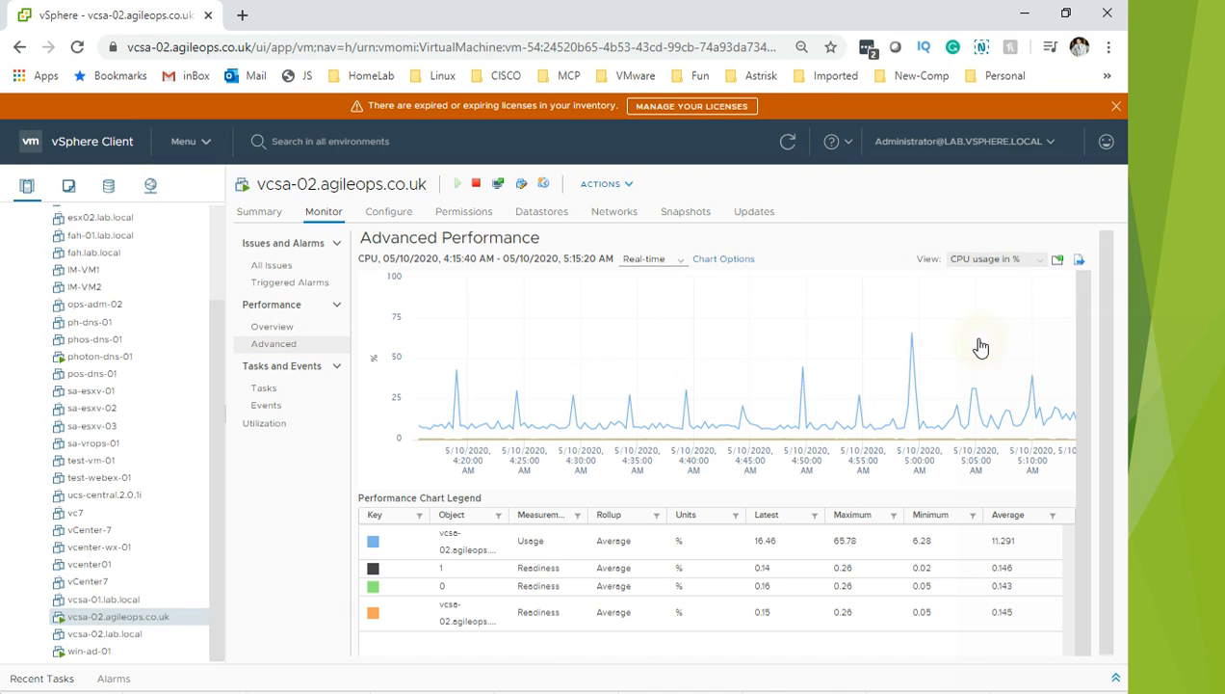
left_click(737, 466)
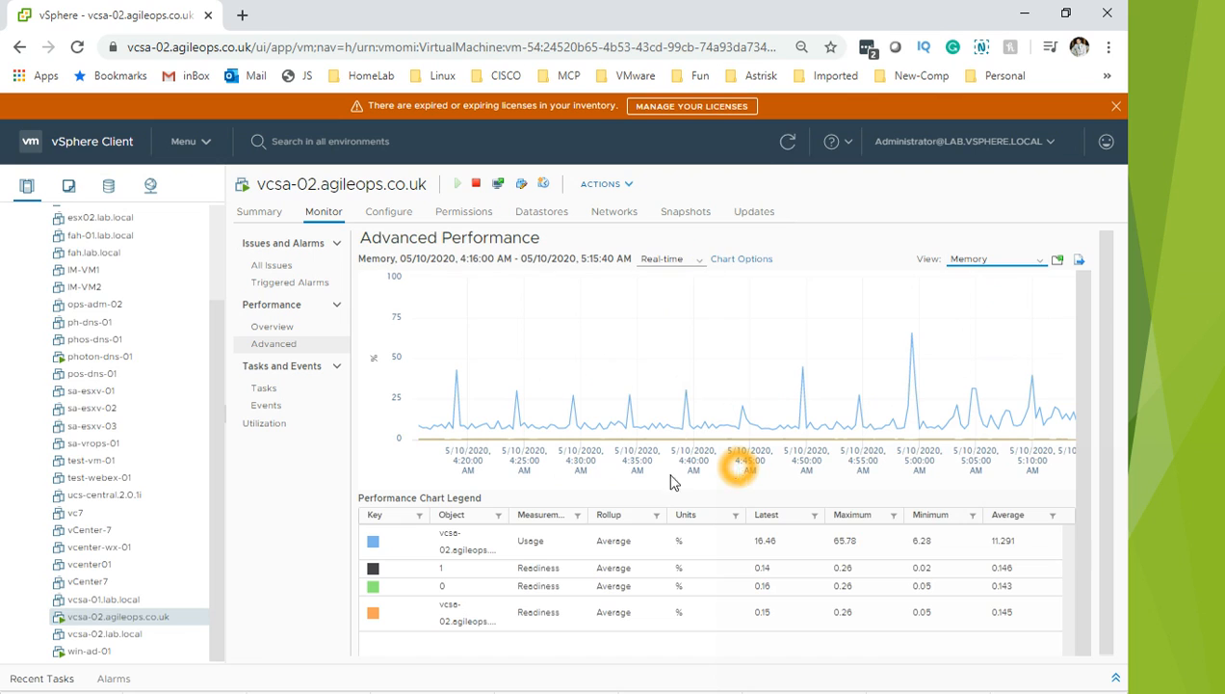
left_click(555, 541)
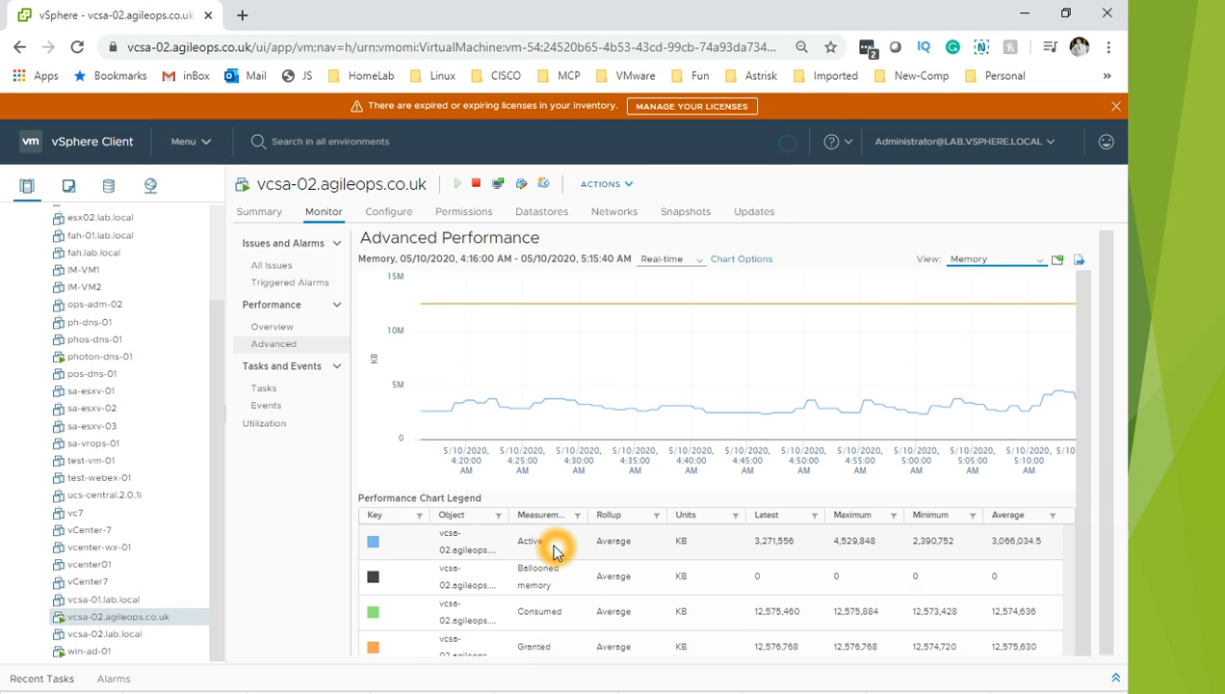
left_click(564, 591)
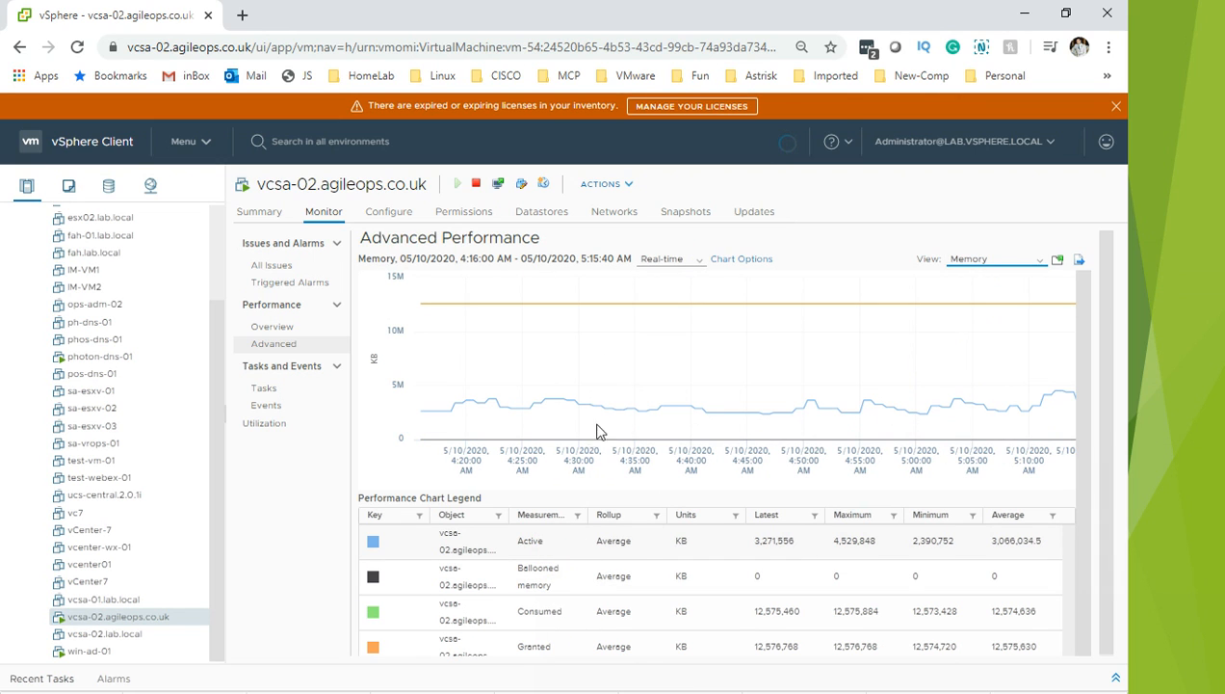
left_click(686, 263)
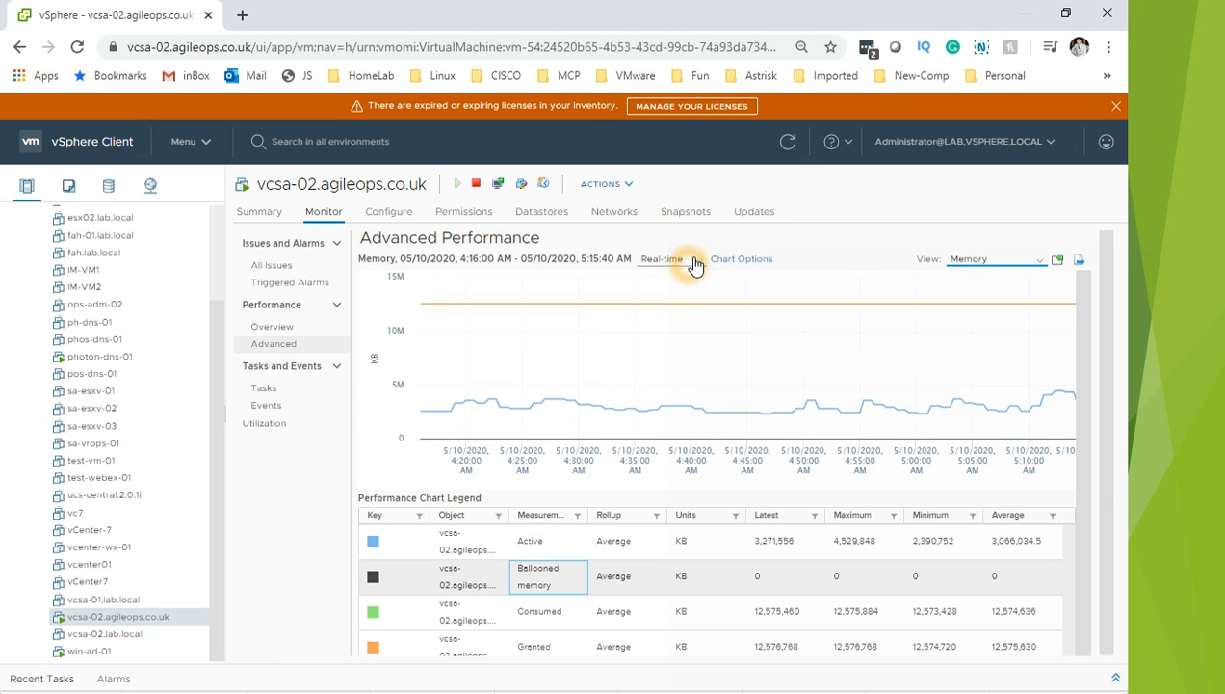
left_click(693, 260)
left_click(695, 258)
left_click(698, 264)
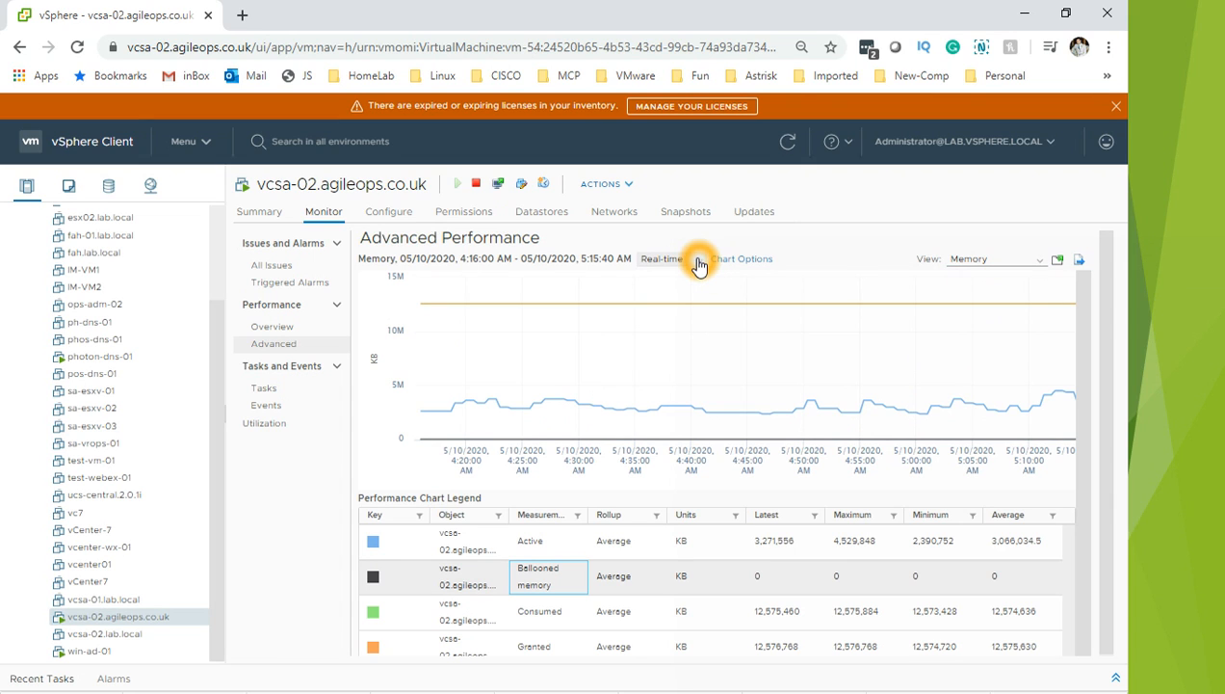
Step: Set the time range to Last day, then change the chart view to CPU usage in %
left_click(750, 287)
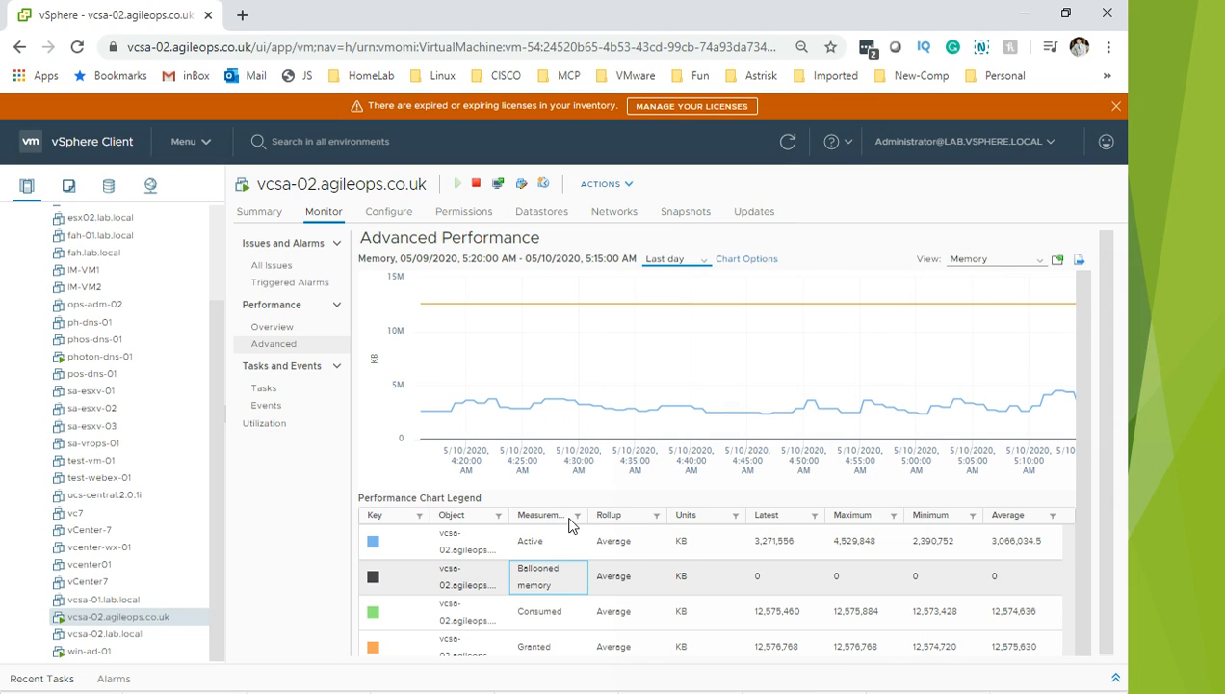
left_click(553, 557)
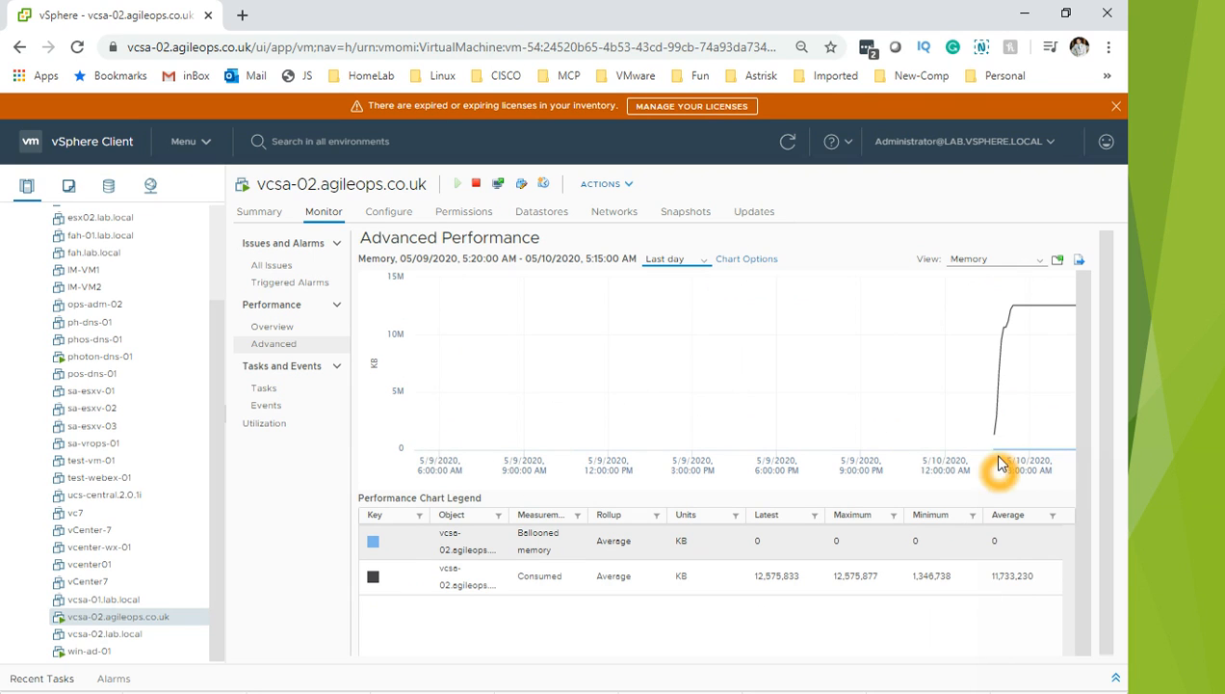
mouse_move(1069, 354)
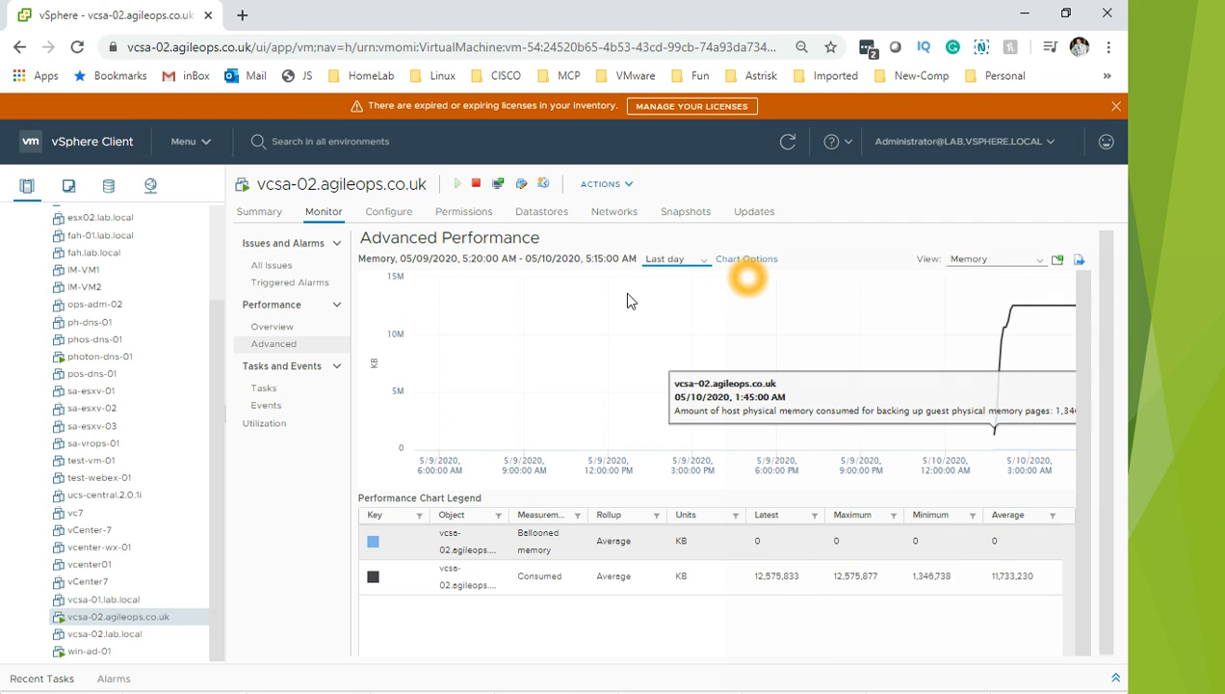
left_click(1032, 268)
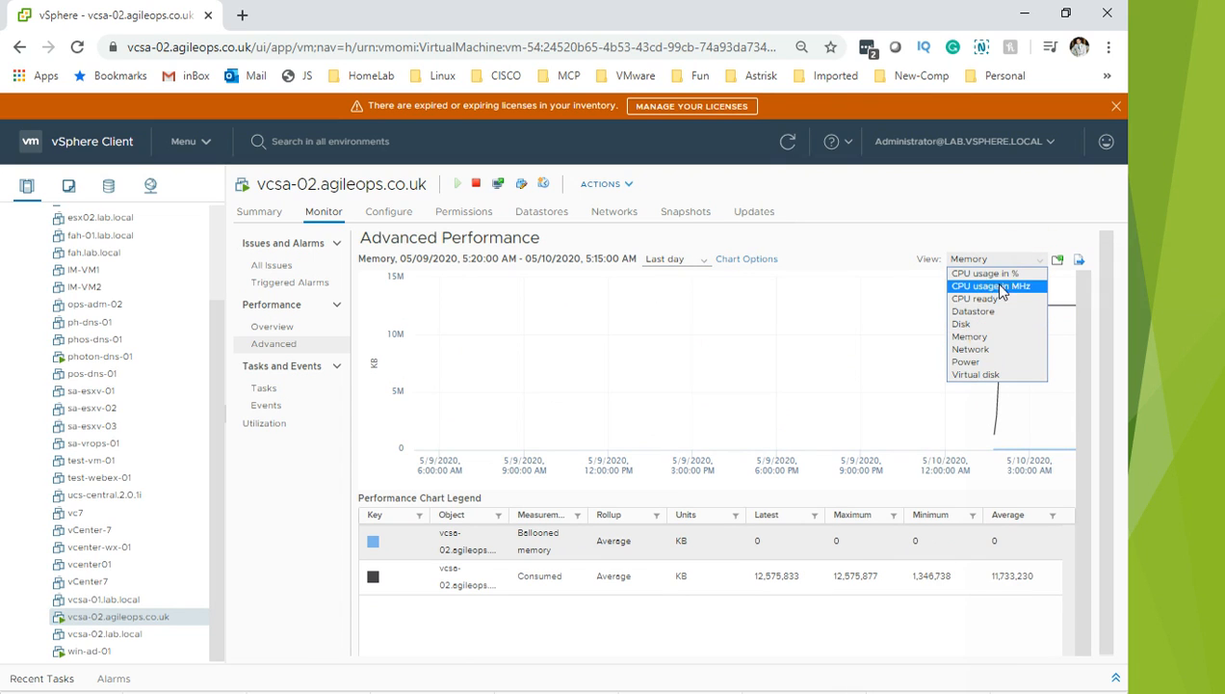
left_click(1007, 273)
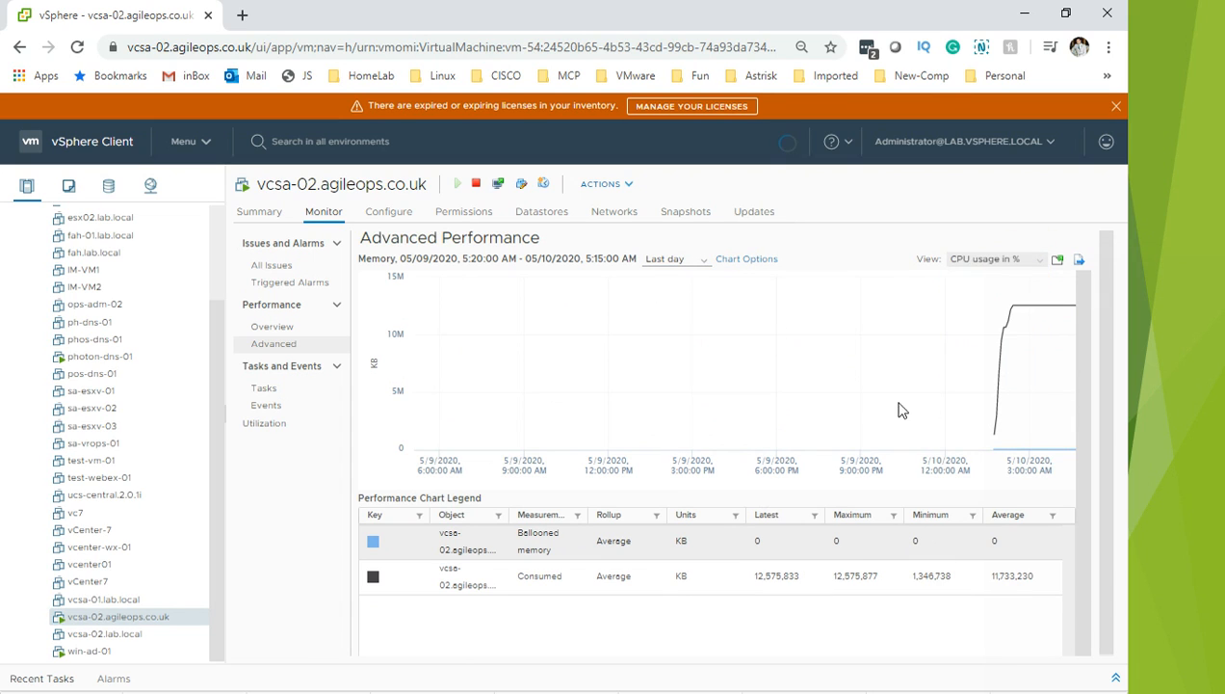
Step: Switch the CPU usage chart to Real-time and highlight the CPU Usage series
left_click(687, 267)
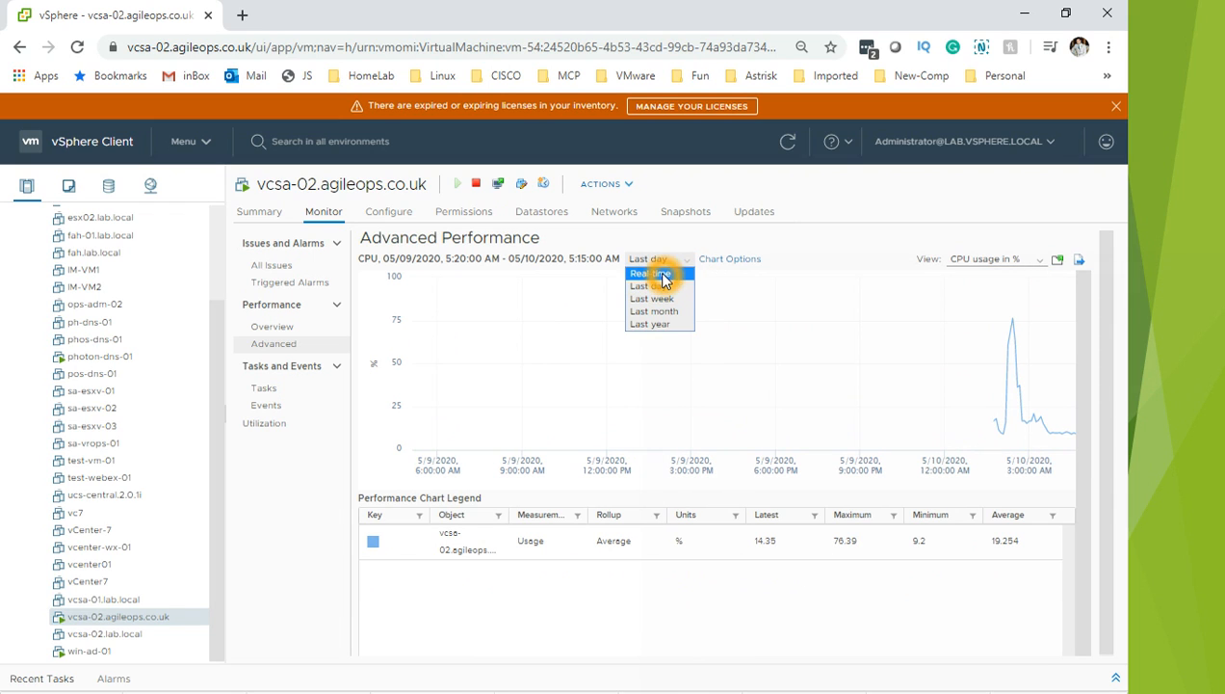
left_click(674, 274)
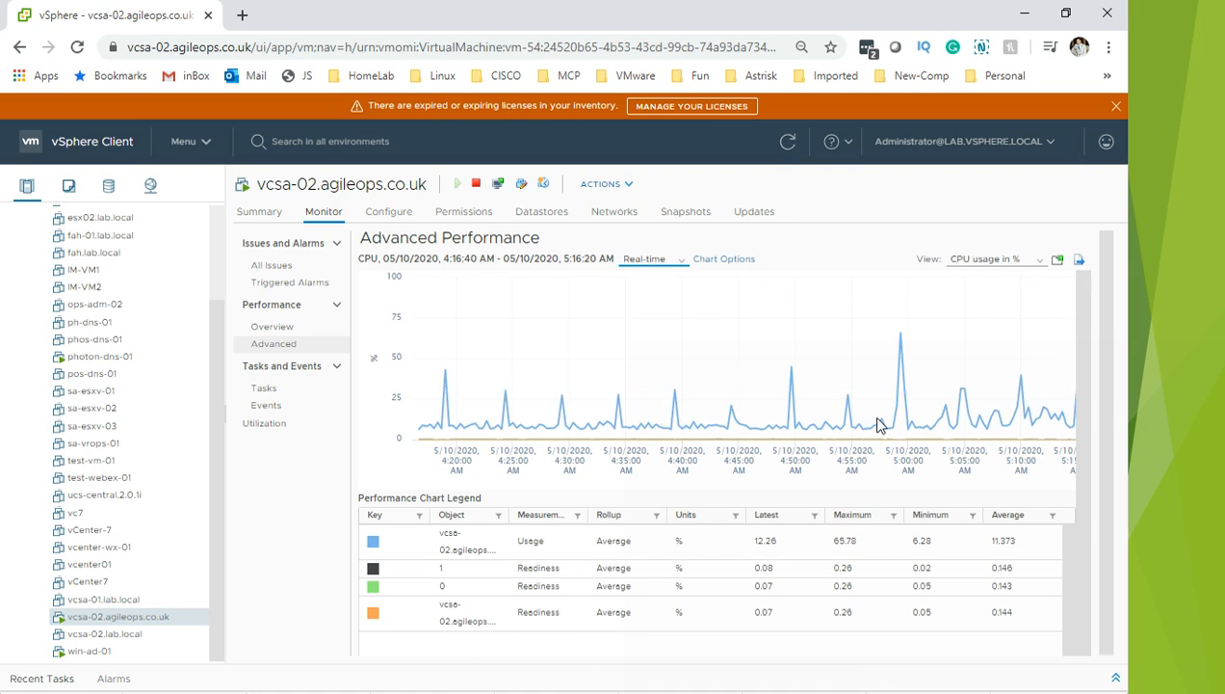
left_click(701, 536)
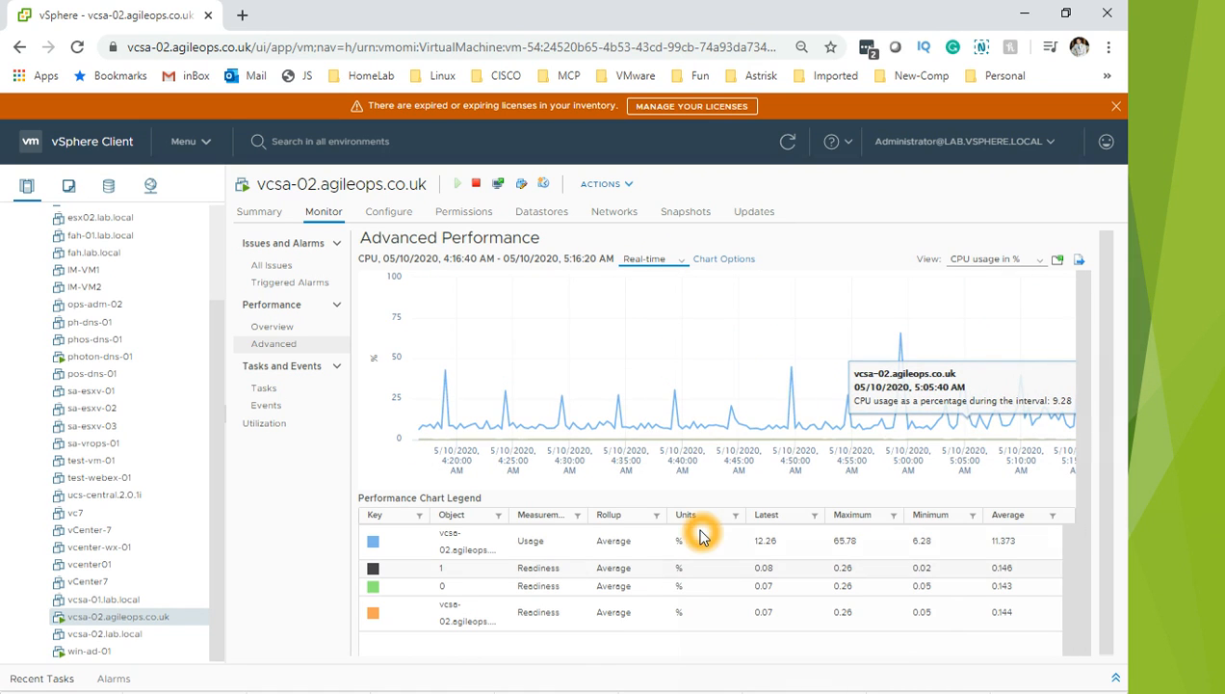
Step: Highlight Readiness series 1, 0 and the orange vcsa-02 Readiness series, then open the Administrator user menu
left_click(657, 572)
left_click(634, 590)
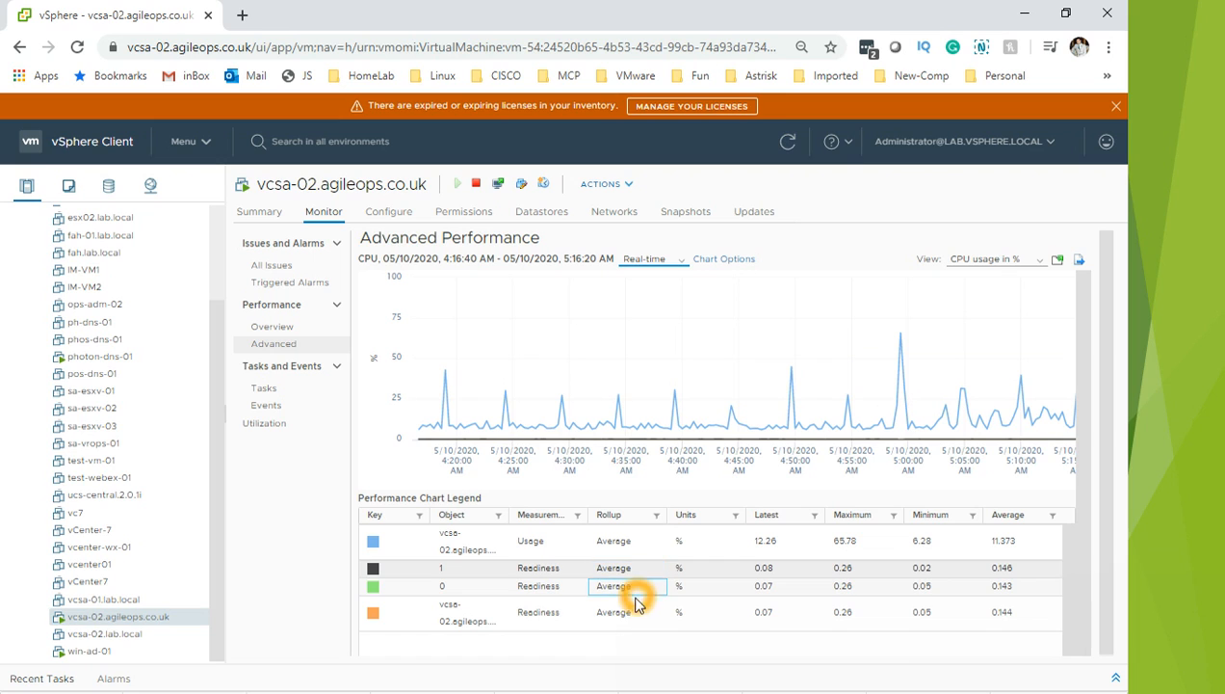
left_click(647, 621)
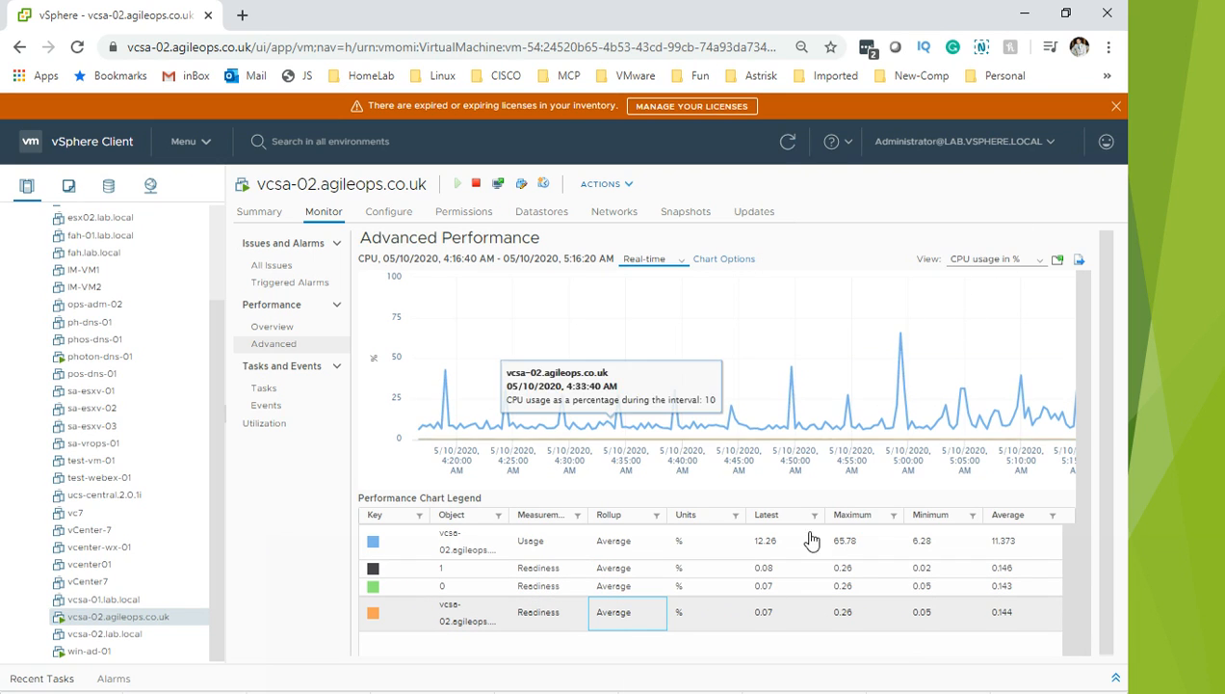
left_click(988, 152)
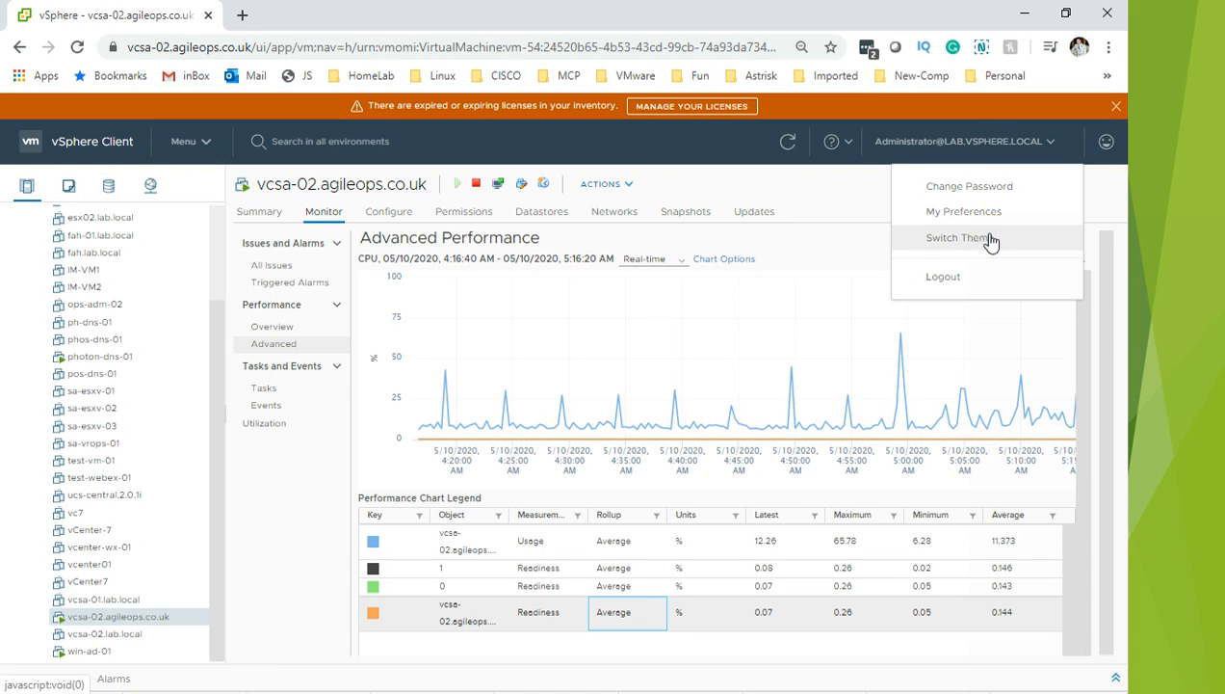
Step: Switch the interface to the dark theme and highlight the orange Readiness series
left_click(1055, 489)
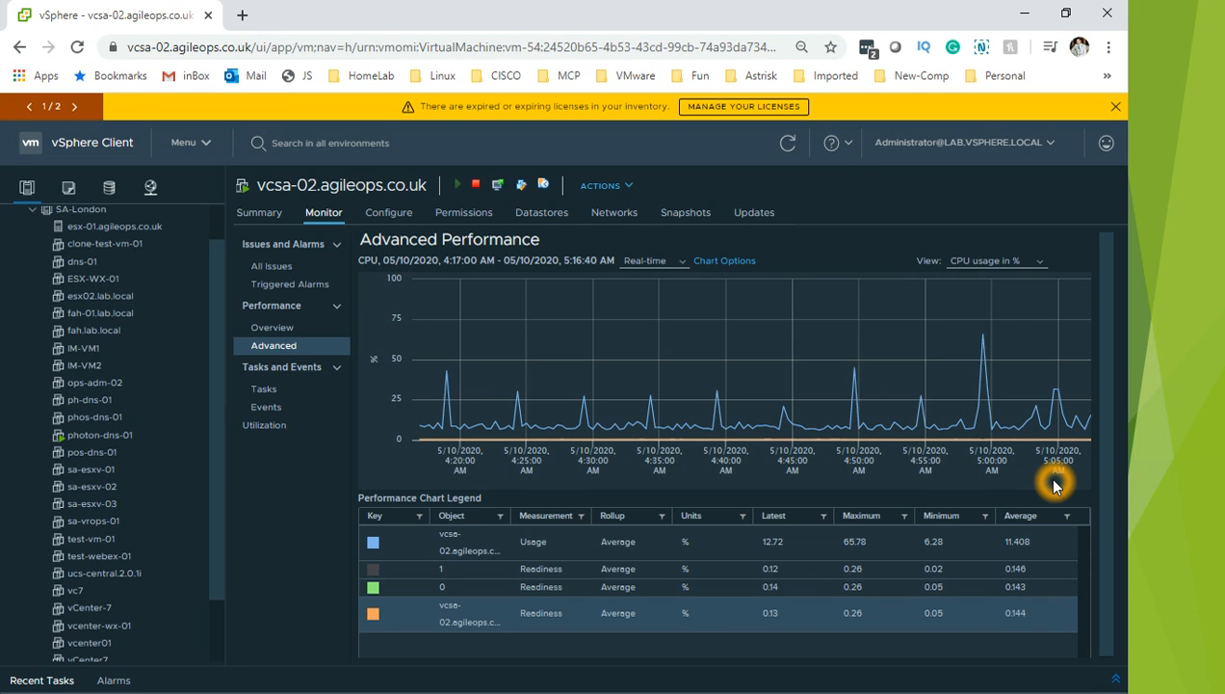
left_click(536, 608)
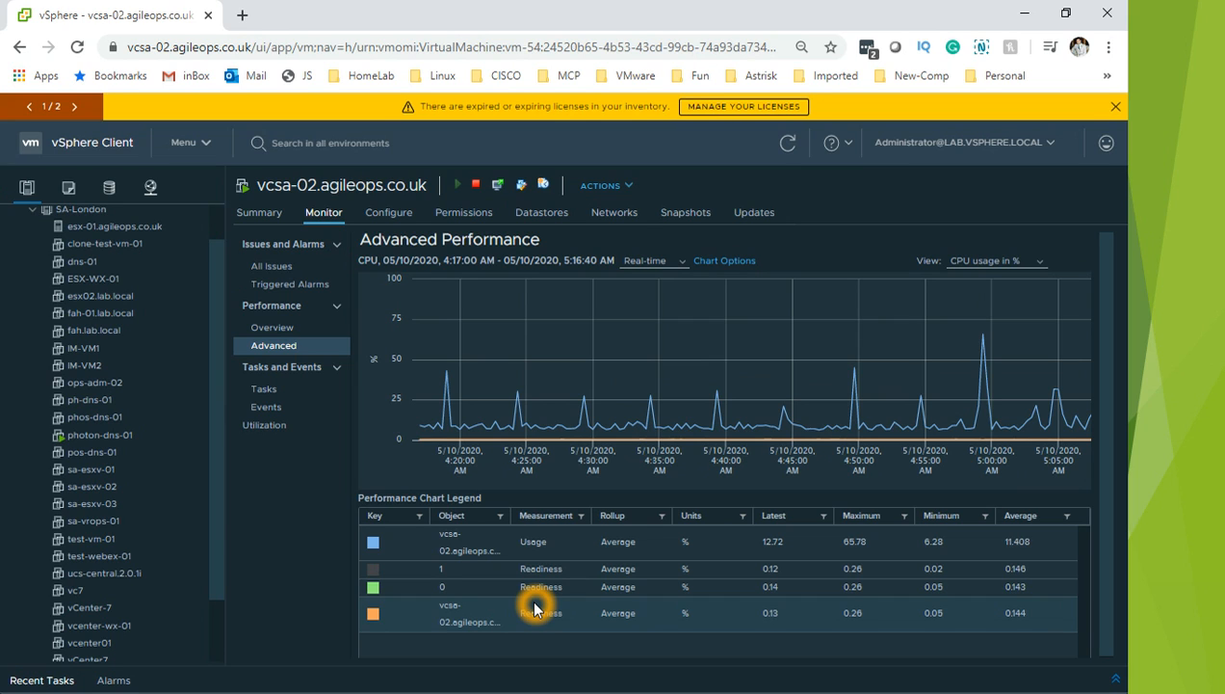
left_click(673, 511)
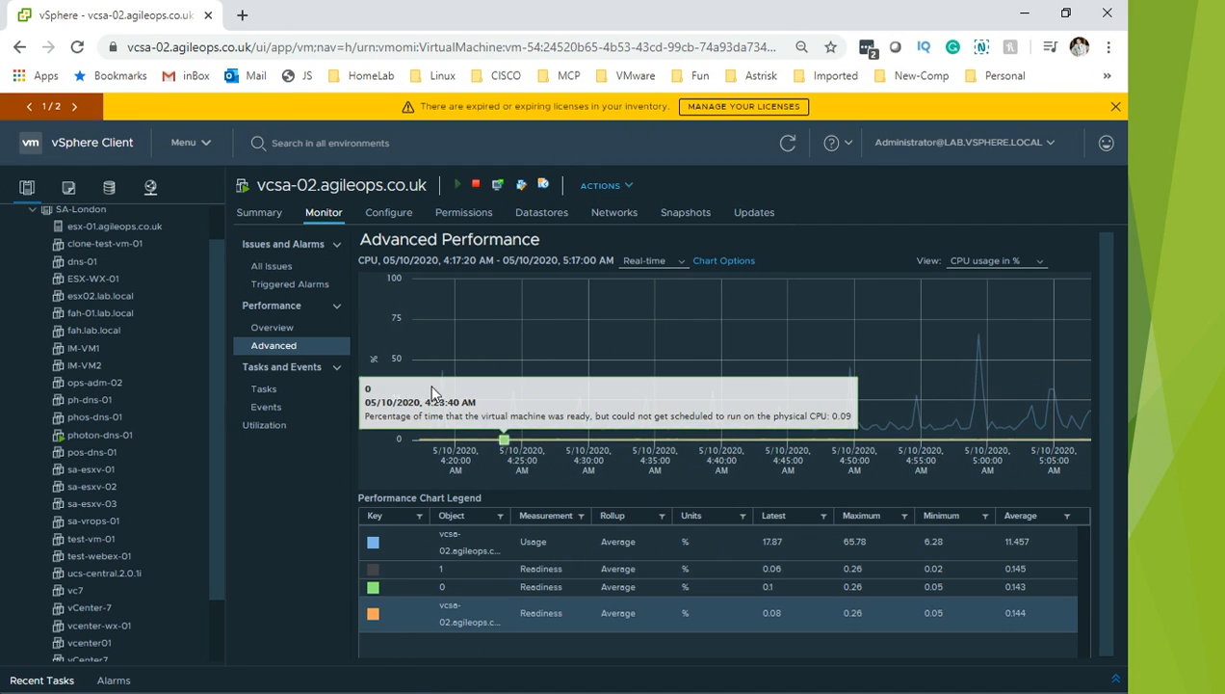
Step: Inspect a CPU usage value, then go to the vcsa-02 Configure settings at VM SDRS Rules
left_click(744, 362)
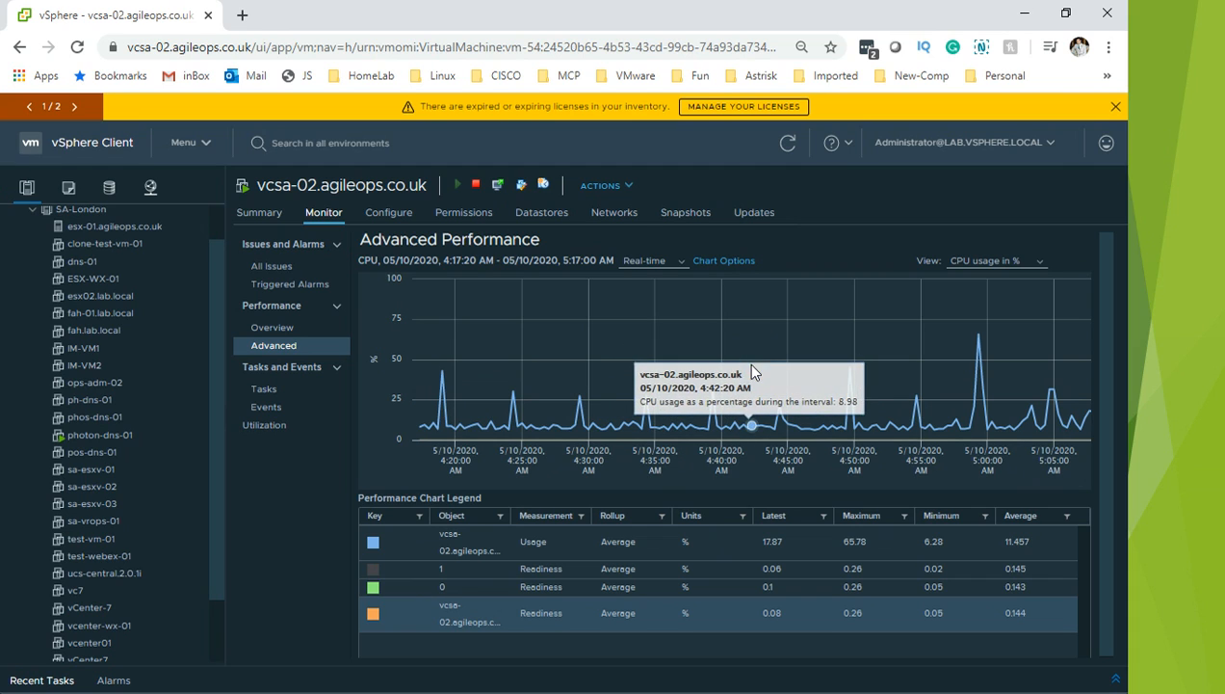
left_click(841, 506)
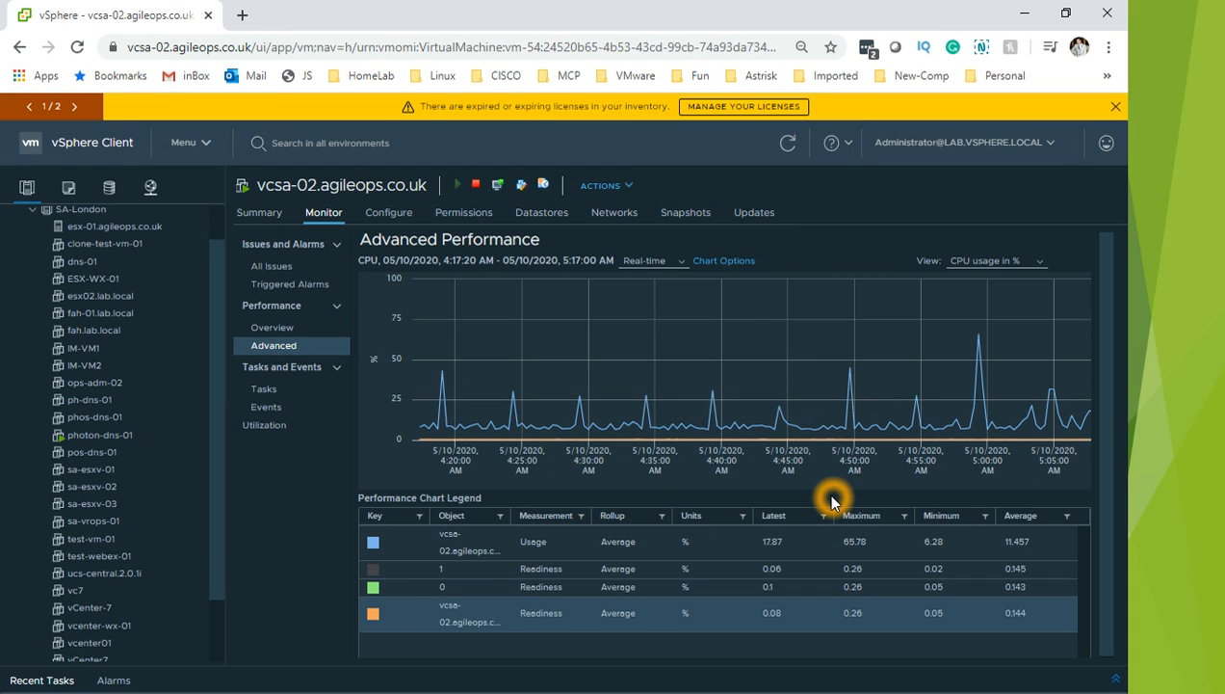
left_click(393, 213)
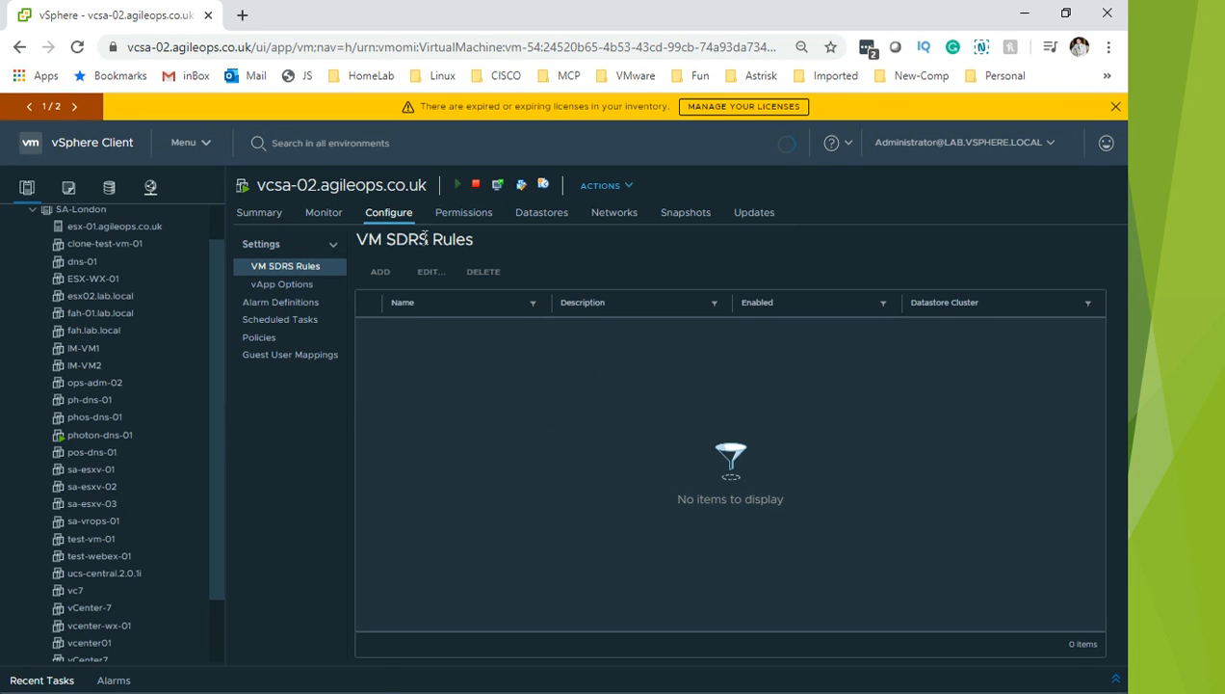
Step: Browse the vcsa-02 Permissions, Datastores, Networks, Snapshots and Updates tabs, then return to Summary
left_click(460, 210)
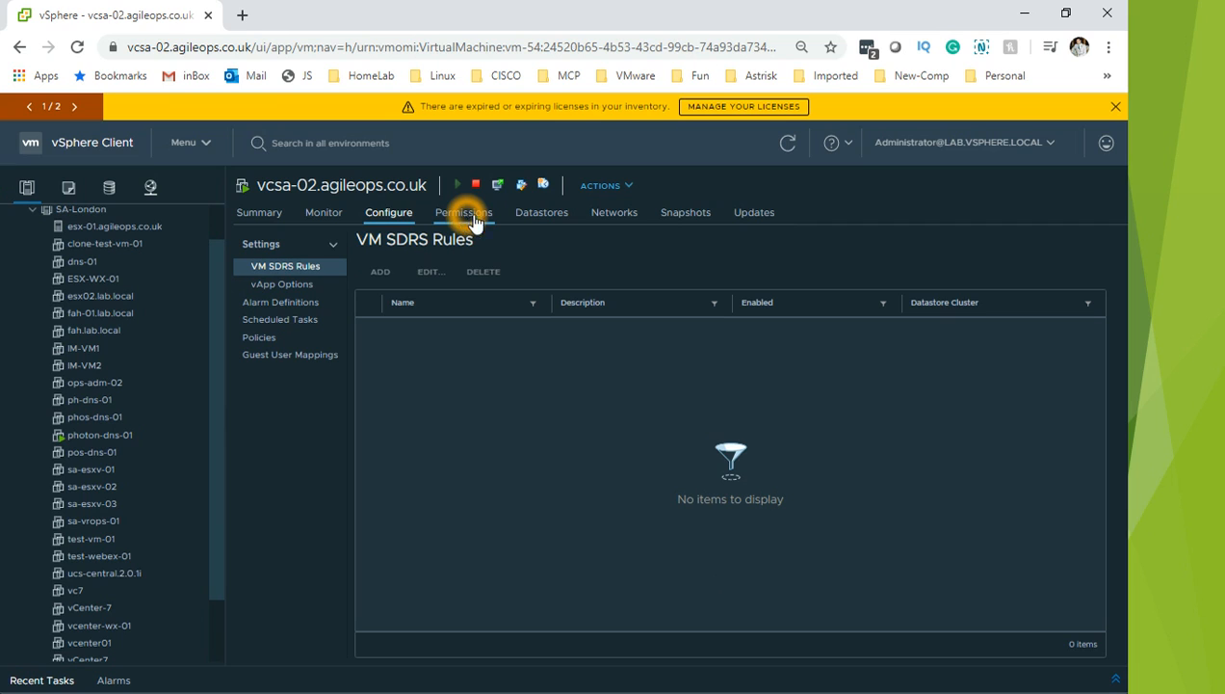
left_click(492, 214)
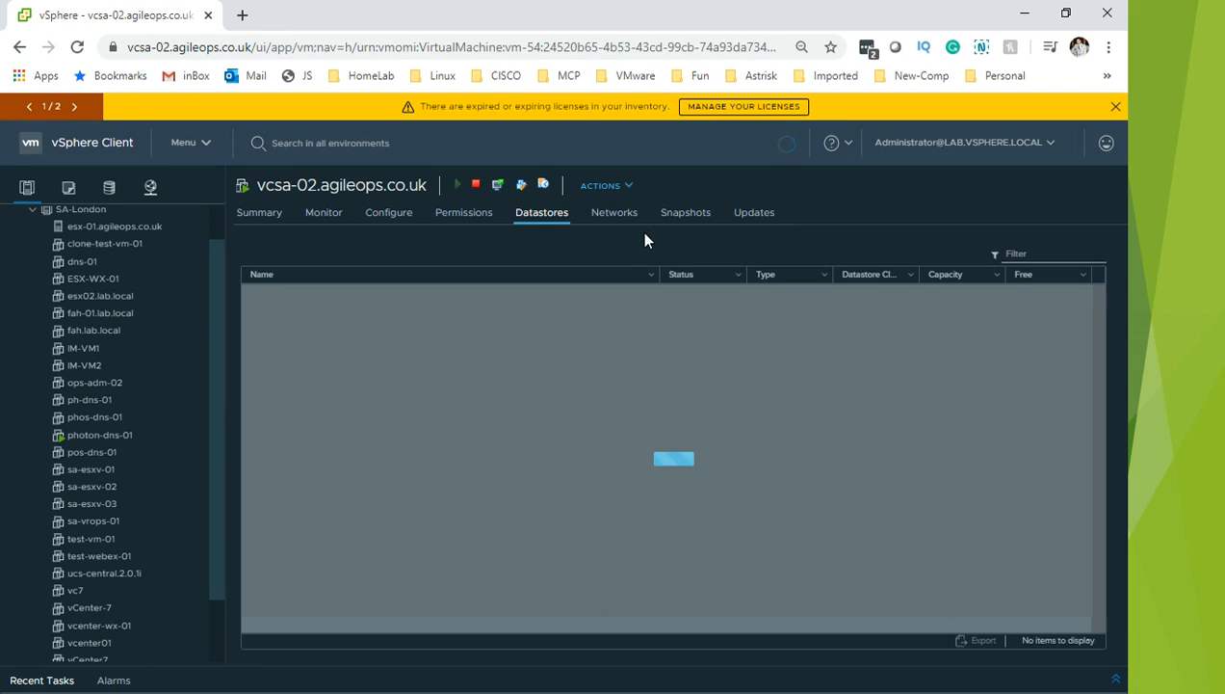
left_click(626, 213)
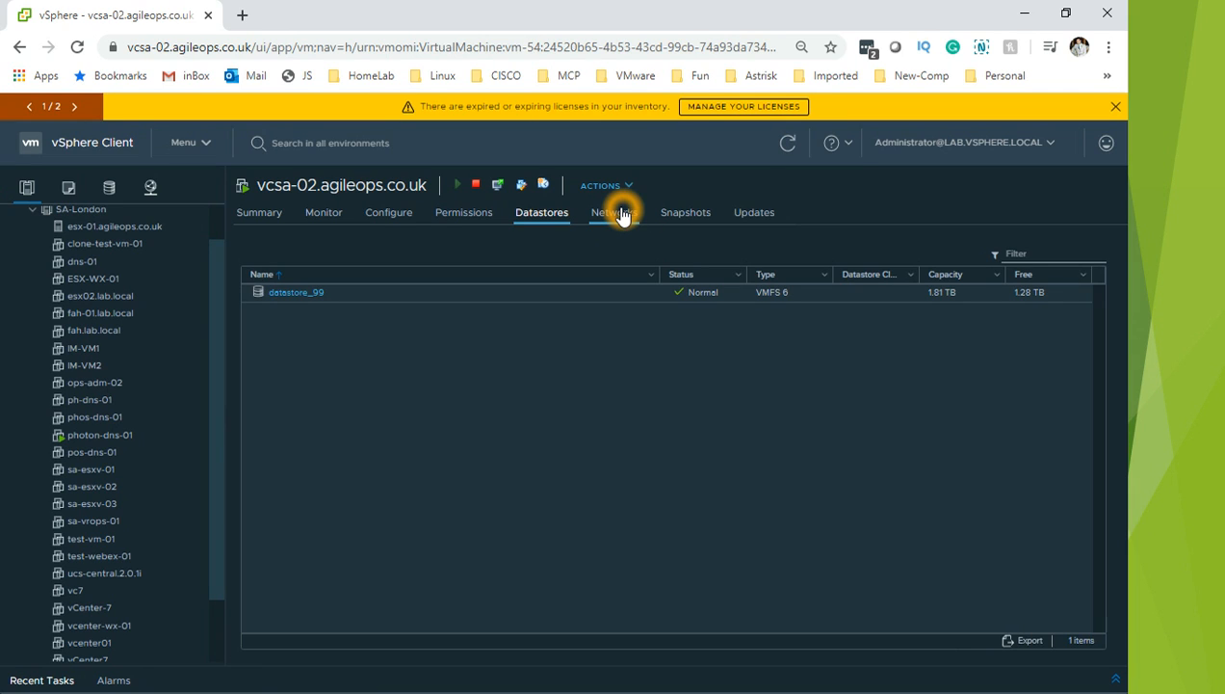
left_click(695, 212)
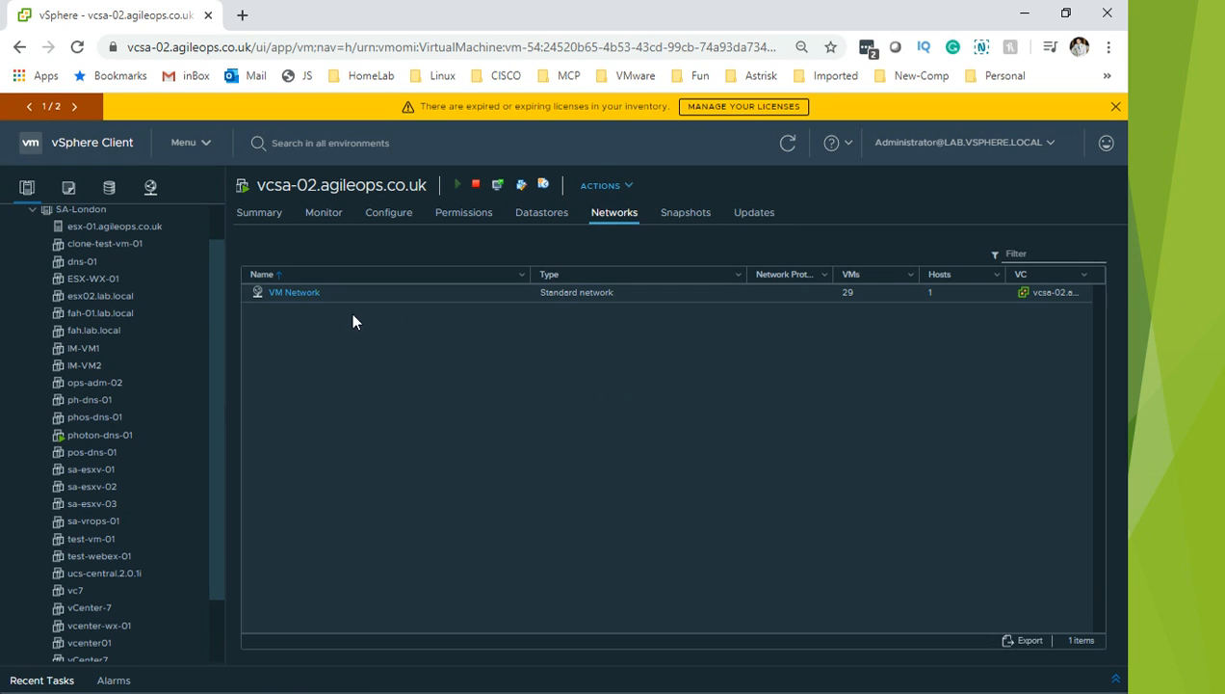
left_click(692, 216)
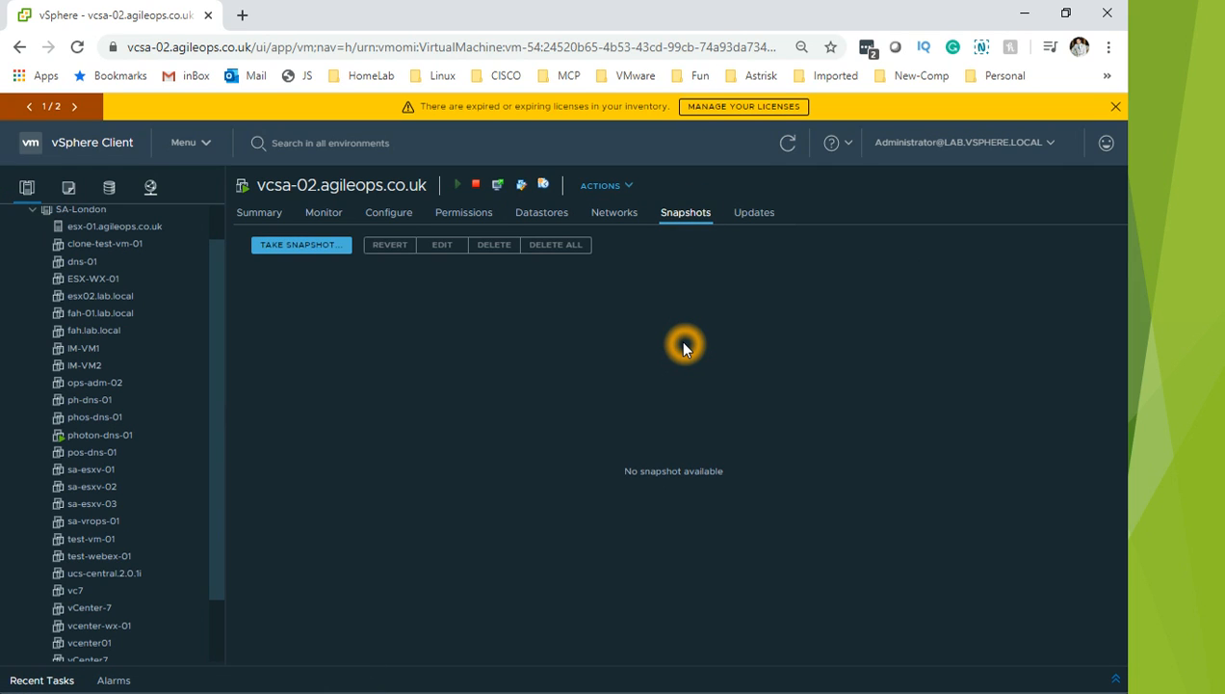
left_click(755, 213)
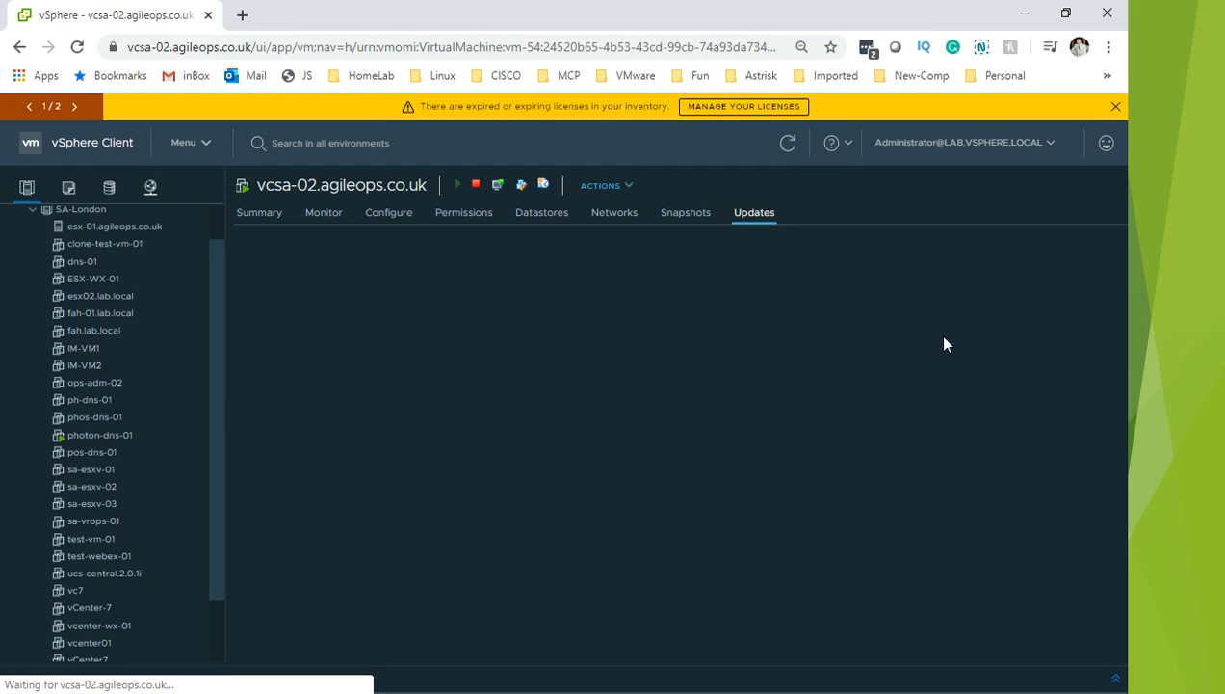
left_click(262, 218)
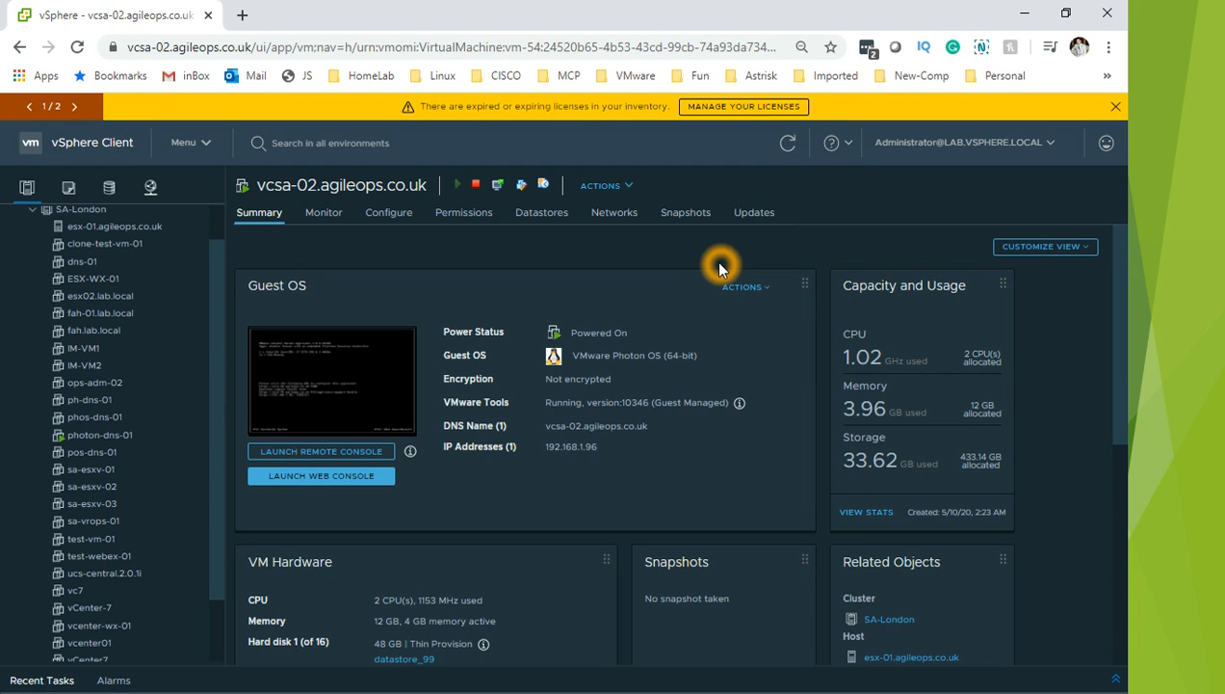
Step: Launch Remote Console from the vcsa-02 Guest OS card
left_click(342, 482)
left_click(346, 483)
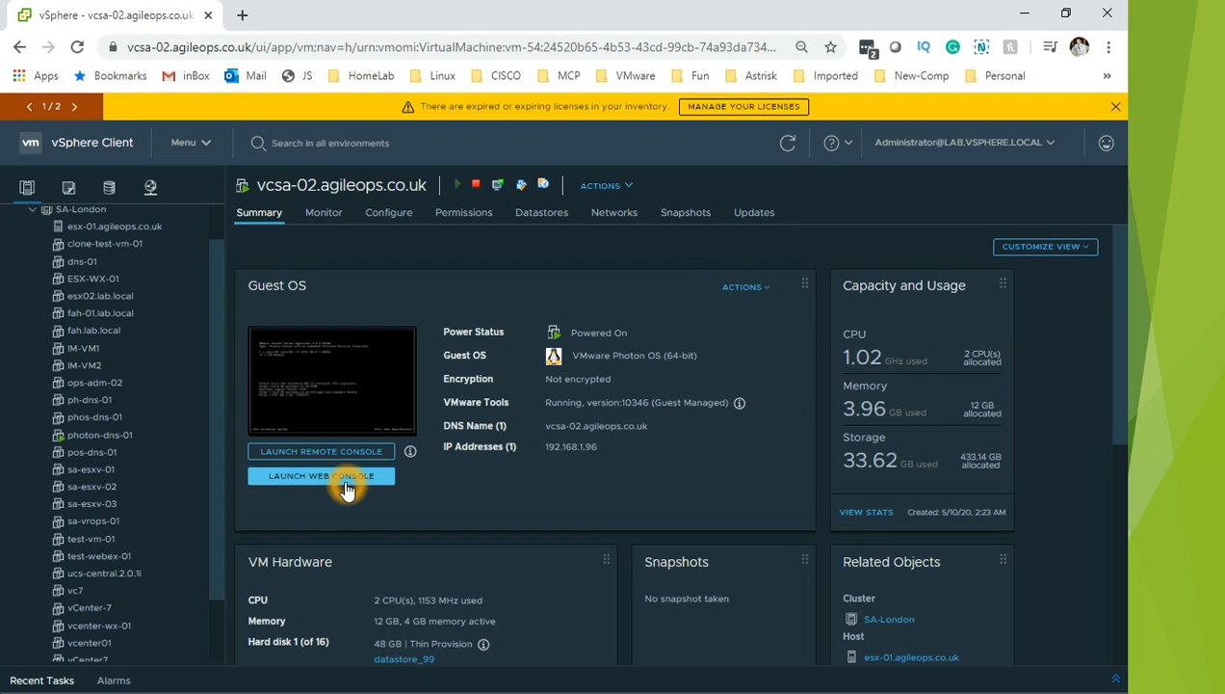
left_click(348, 489)
left_click(349, 490)
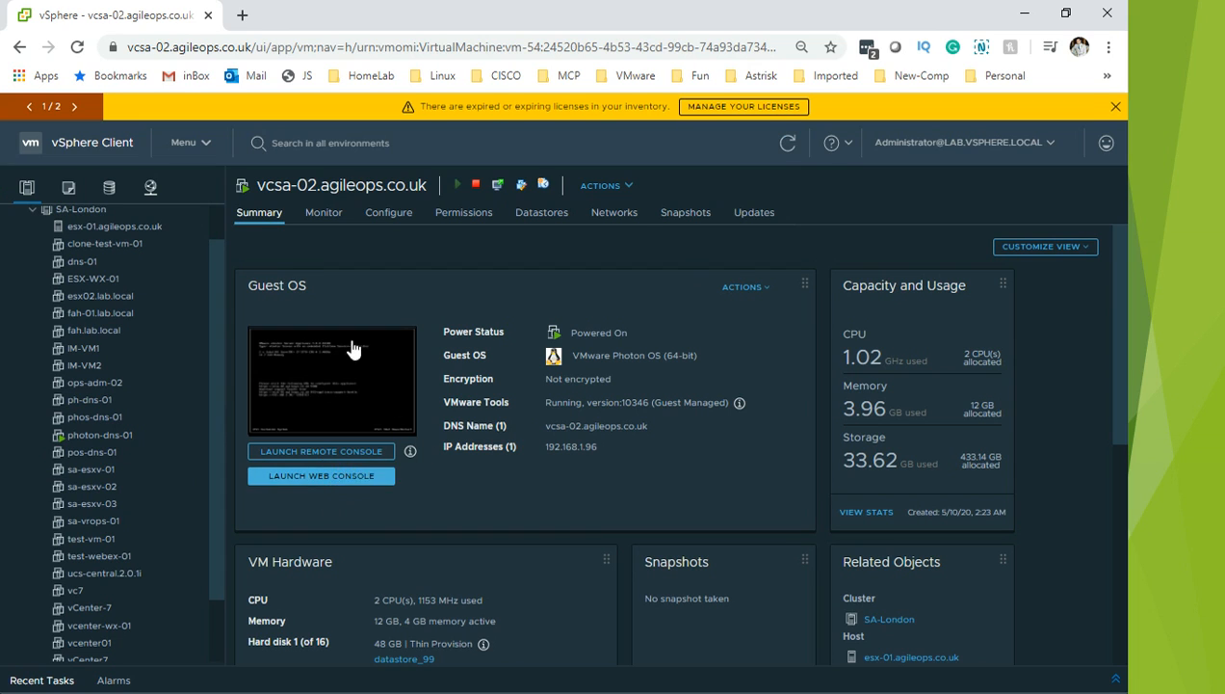
left_click(337, 479)
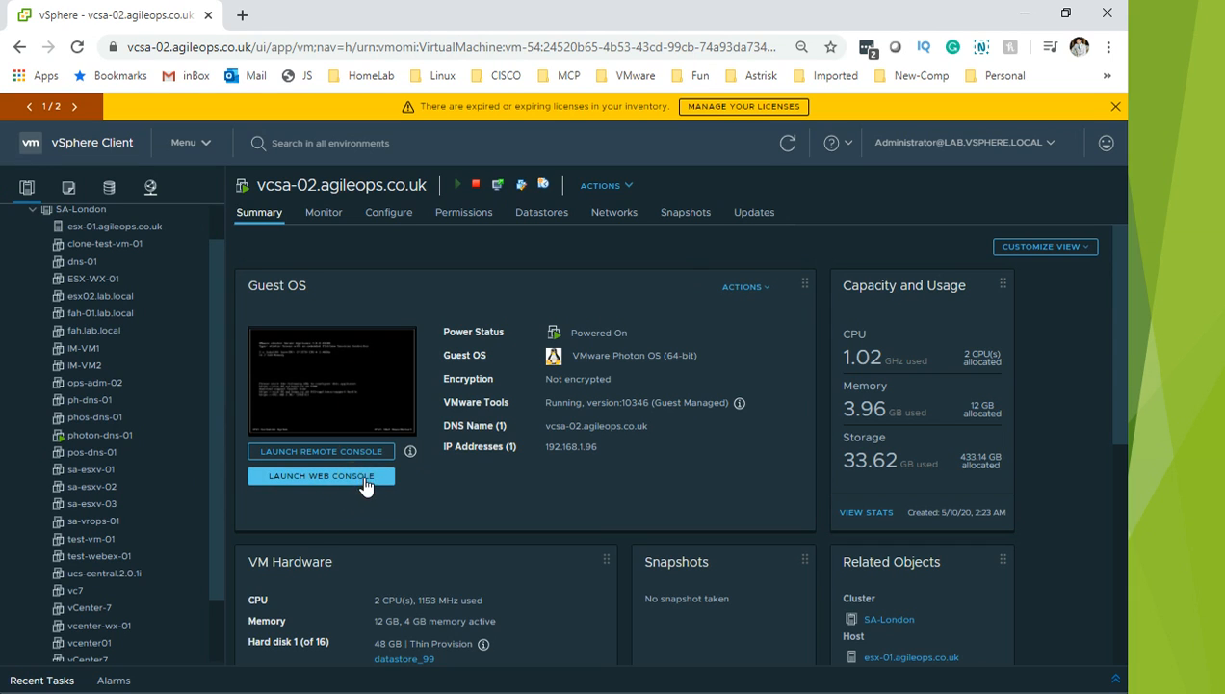
left_click(365, 484)
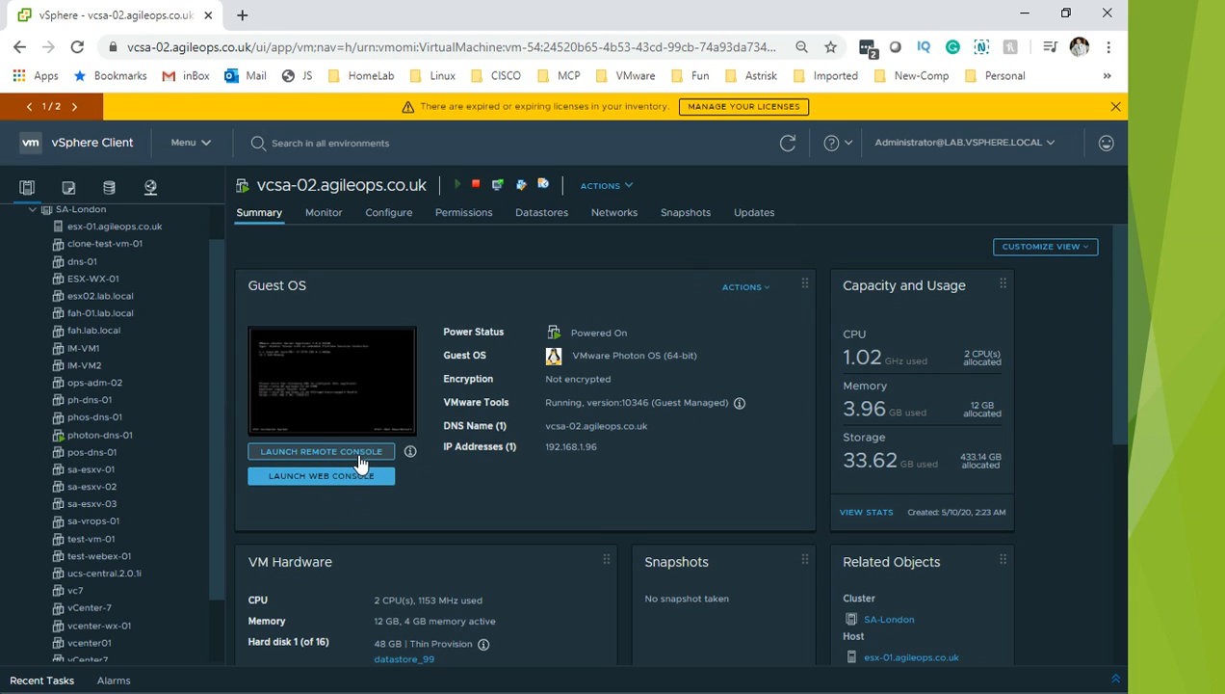
left_click(361, 461)
left_click(349, 474)
left_click(356, 451)
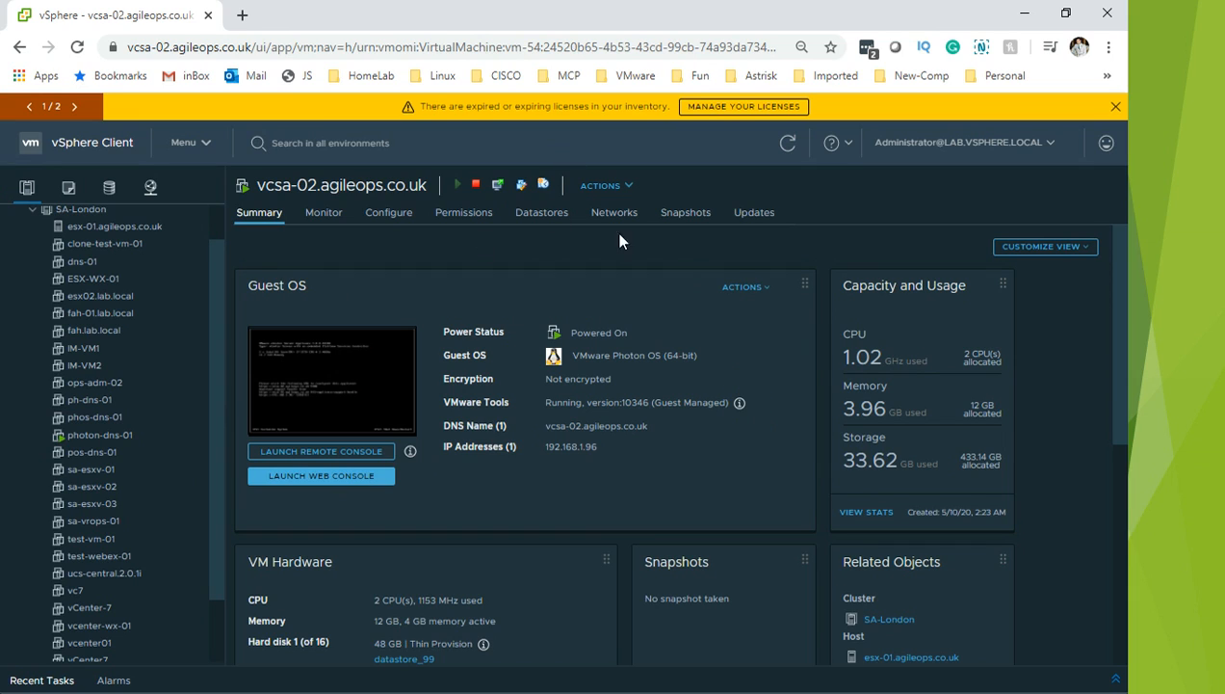
left_click(347, 455)
left_click(347, 455)
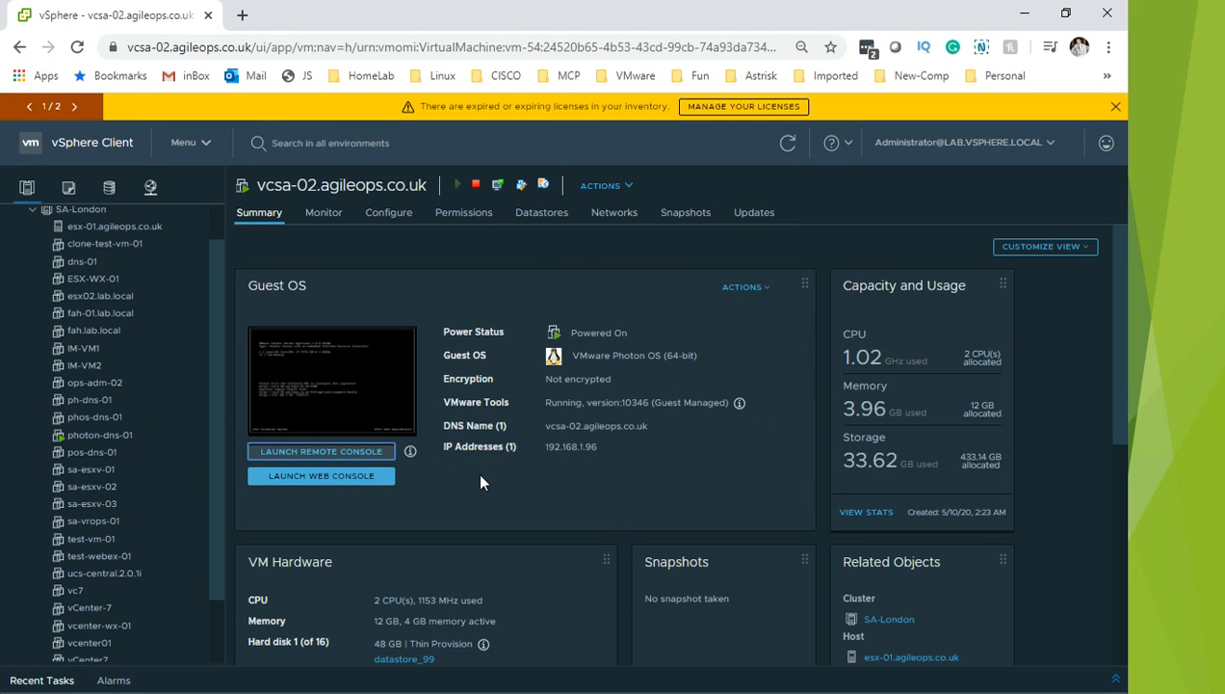
Step: Allow the browser to open VMware Remote Console, glancing at the PowerPoint slides and back
left_click(624, 177)
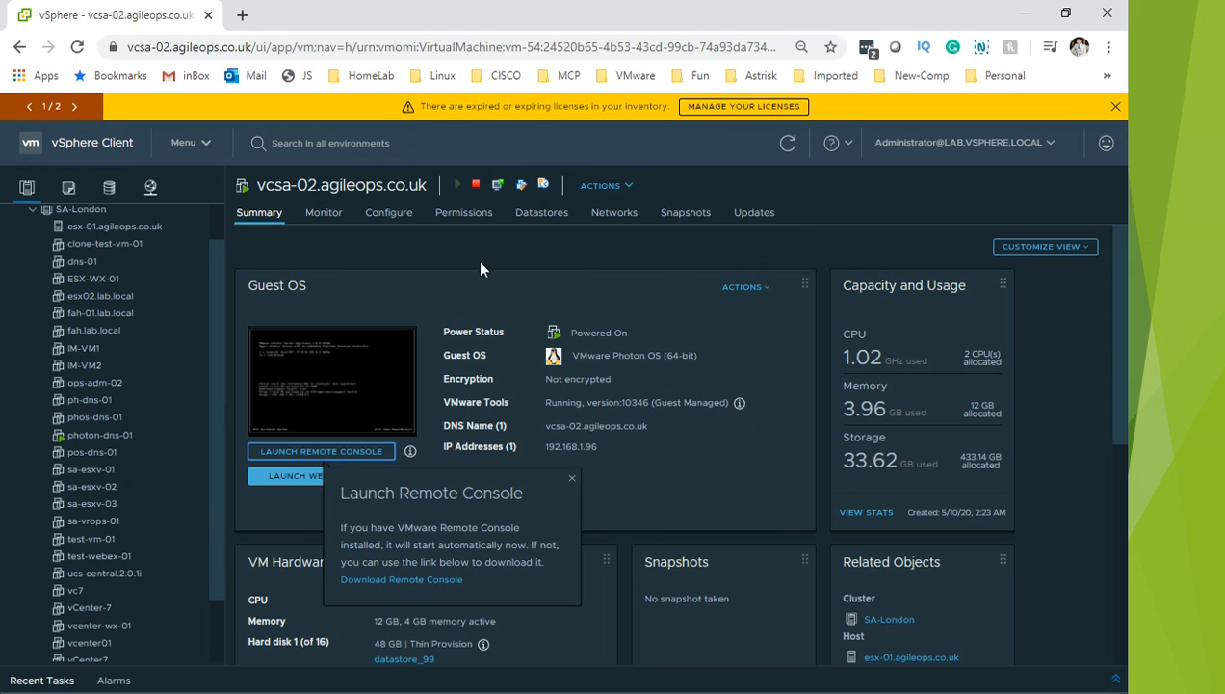
key("alt+Tab")
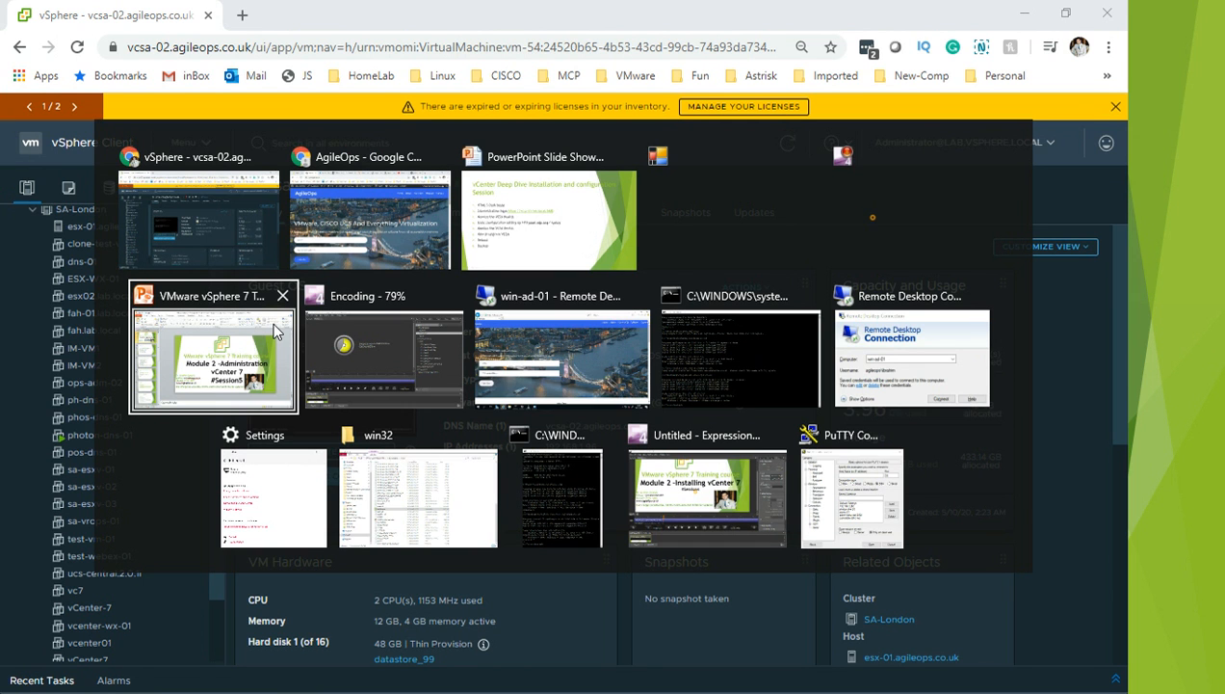
left_click(274, 330)
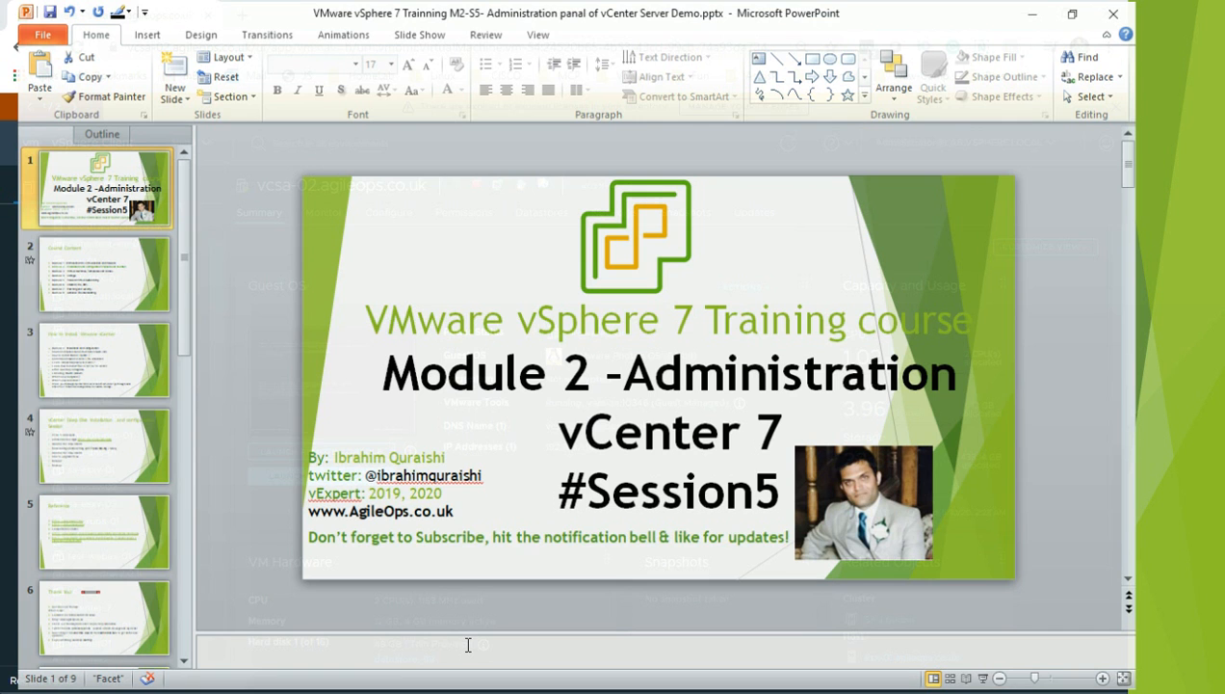
key("alt+Tab")
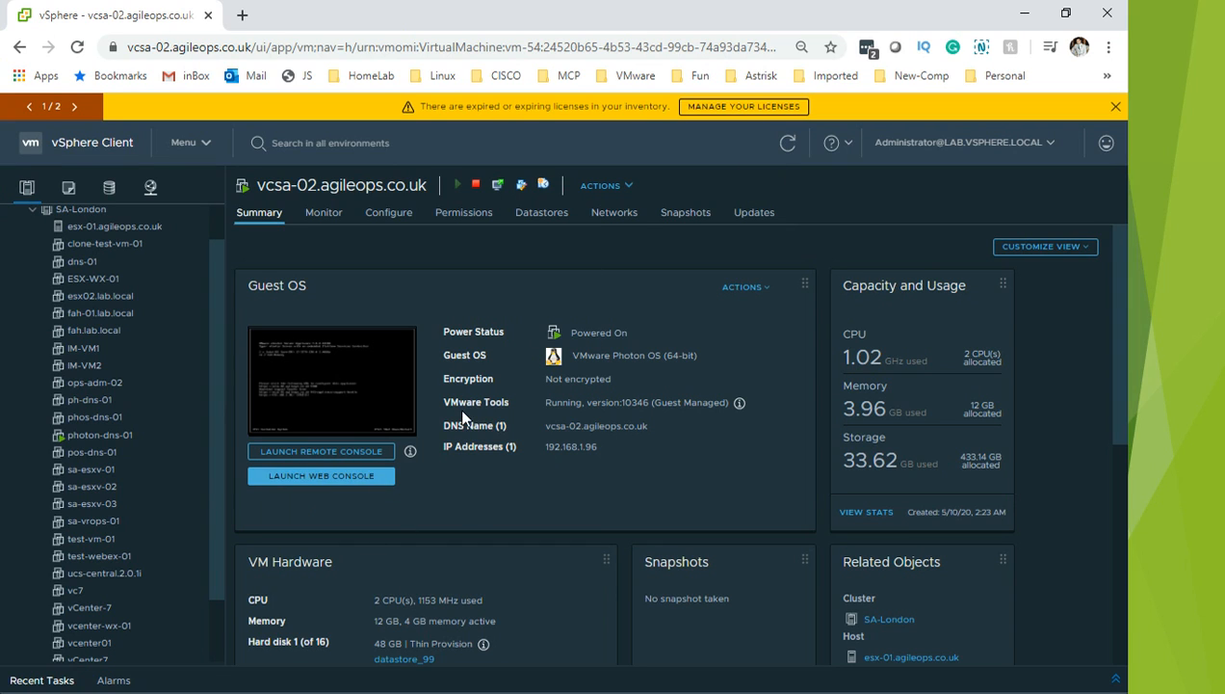
left_click(501, 507)
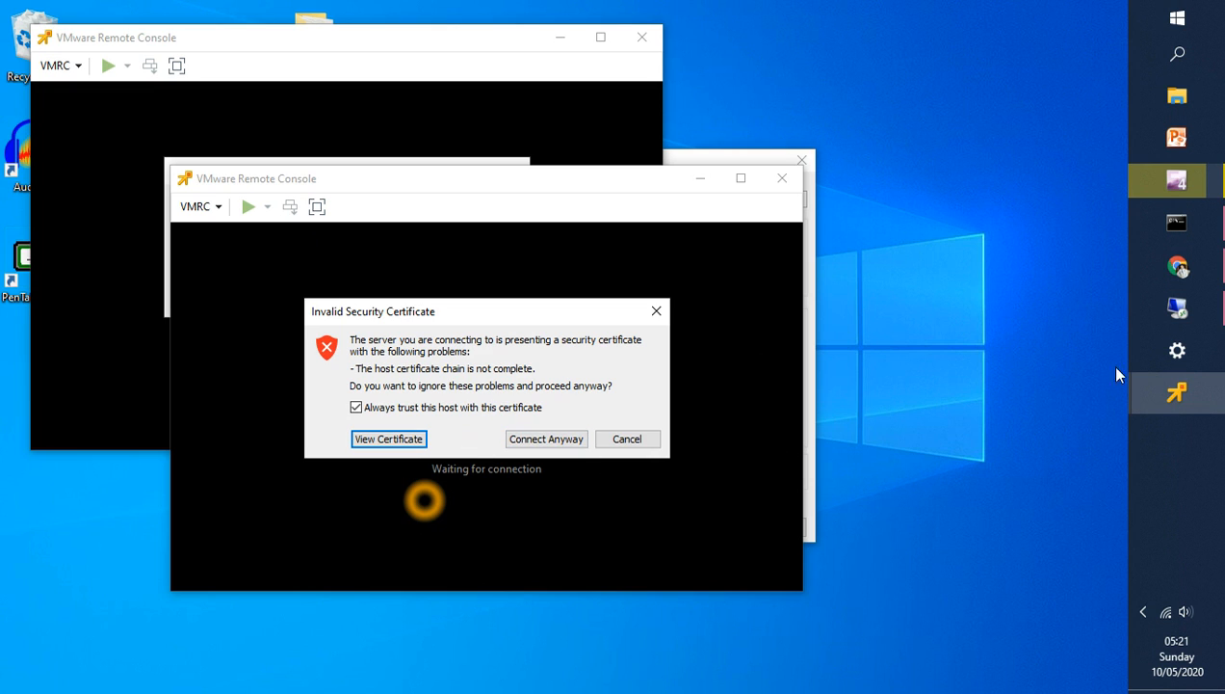
Step: Connect anyway past the invalid certificate warning, keeping 'Always trust this host' checked
left_click(538, 450)
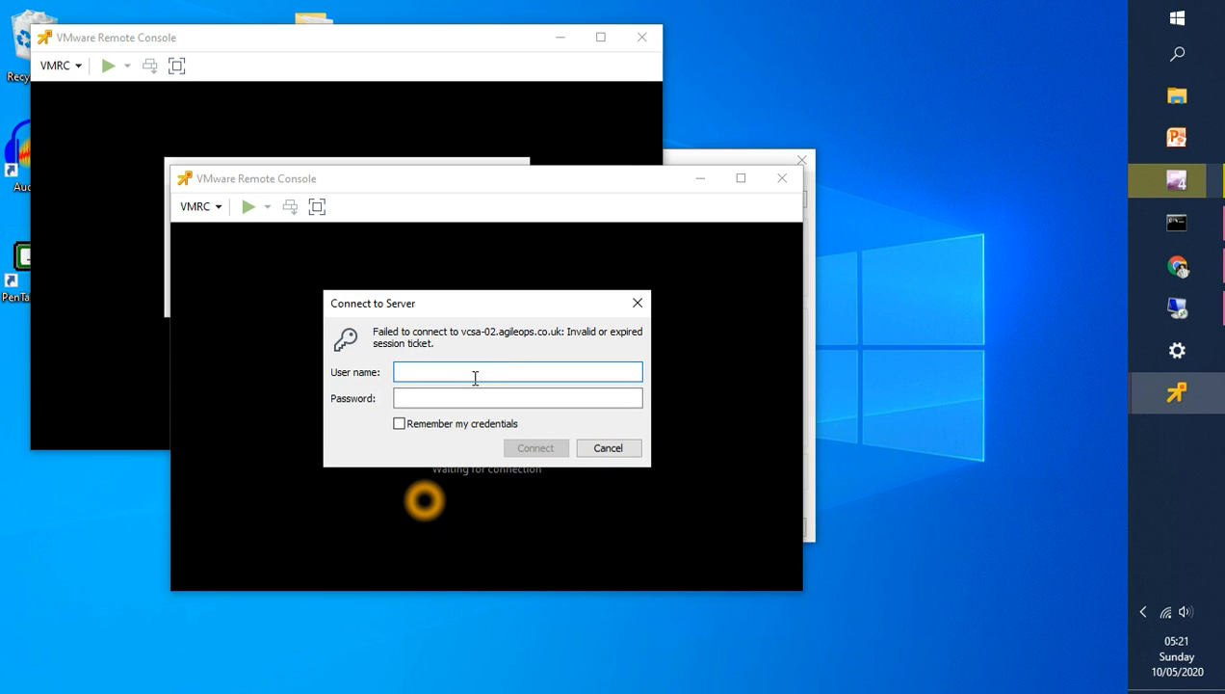
Step: Sign in to the remote console with the vSphere administrator user name and password
type("admin")
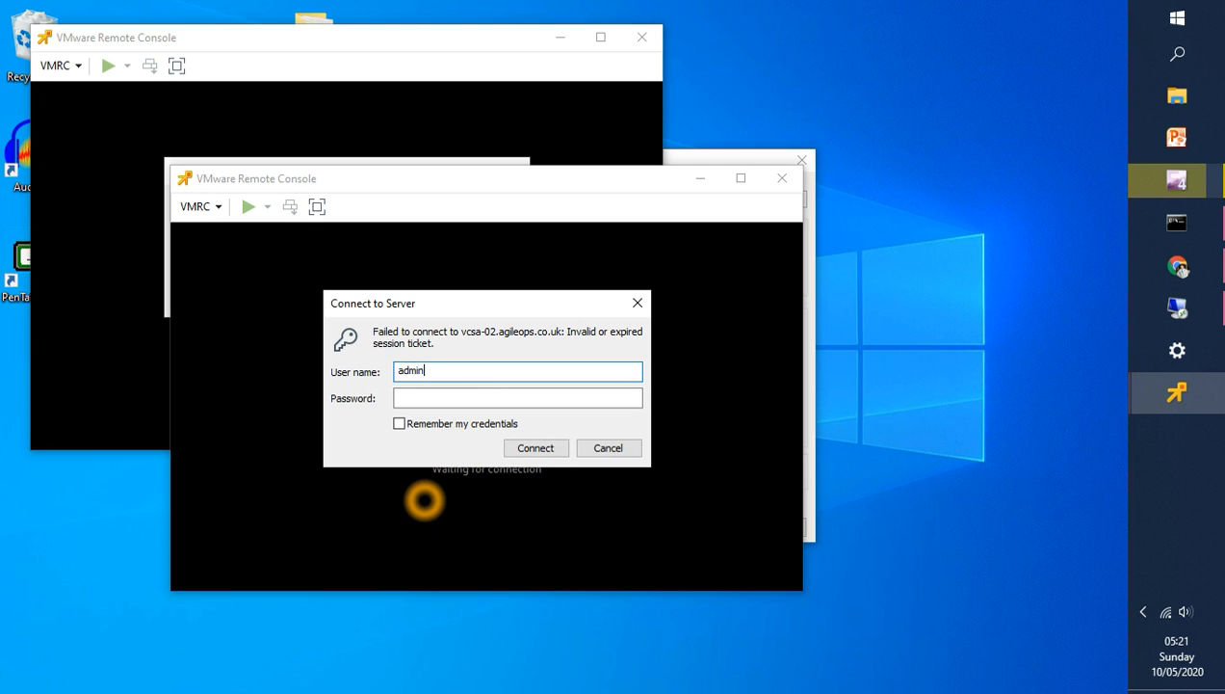
type("istrato")
key("BackSpace")
key("BackSpace")
key("BackSpace")
key("BackSpace")
key("BackSpace")
key("BackSpace")
key("BackSpace")
key("BackSpace")
key("BackSpace")
key("BackSpace")
key("BackSpace")
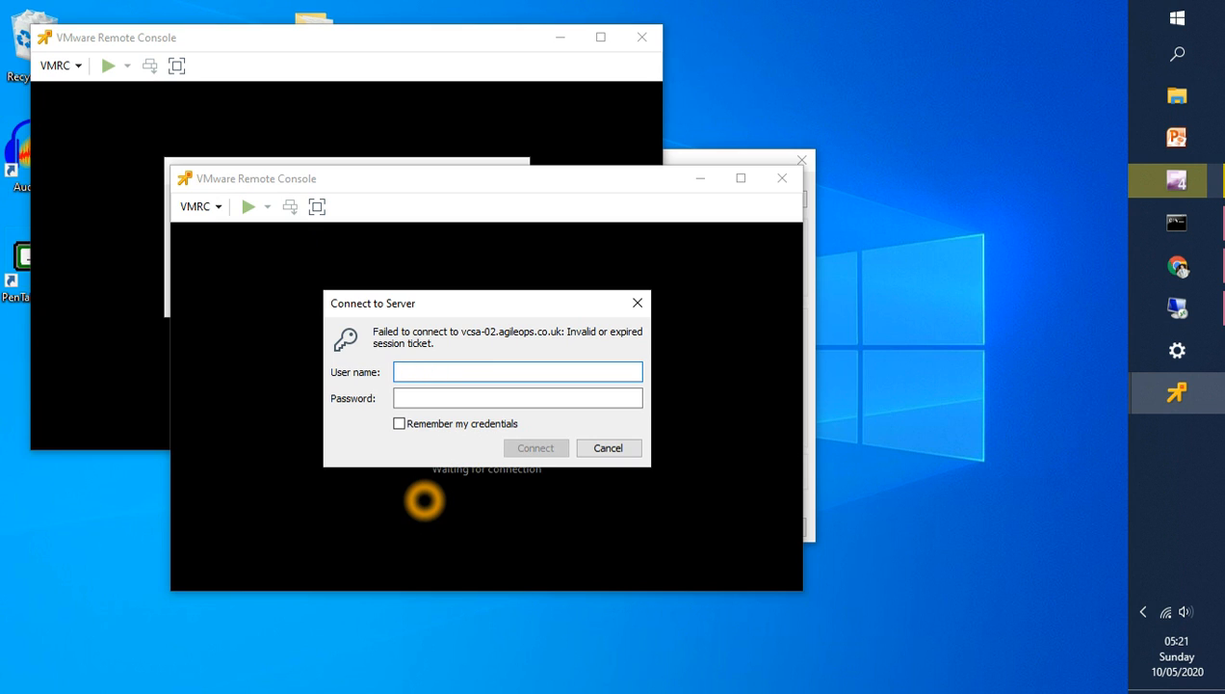
type("admin")
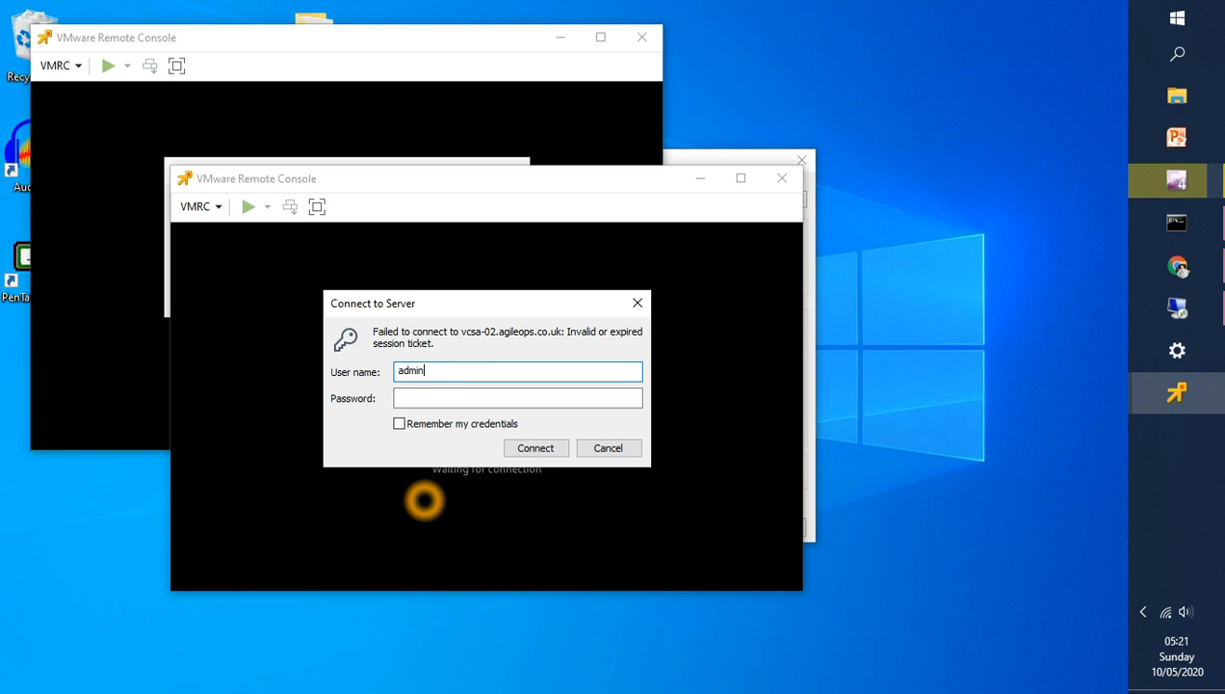
type("istrator@lab.vsphere.loca")
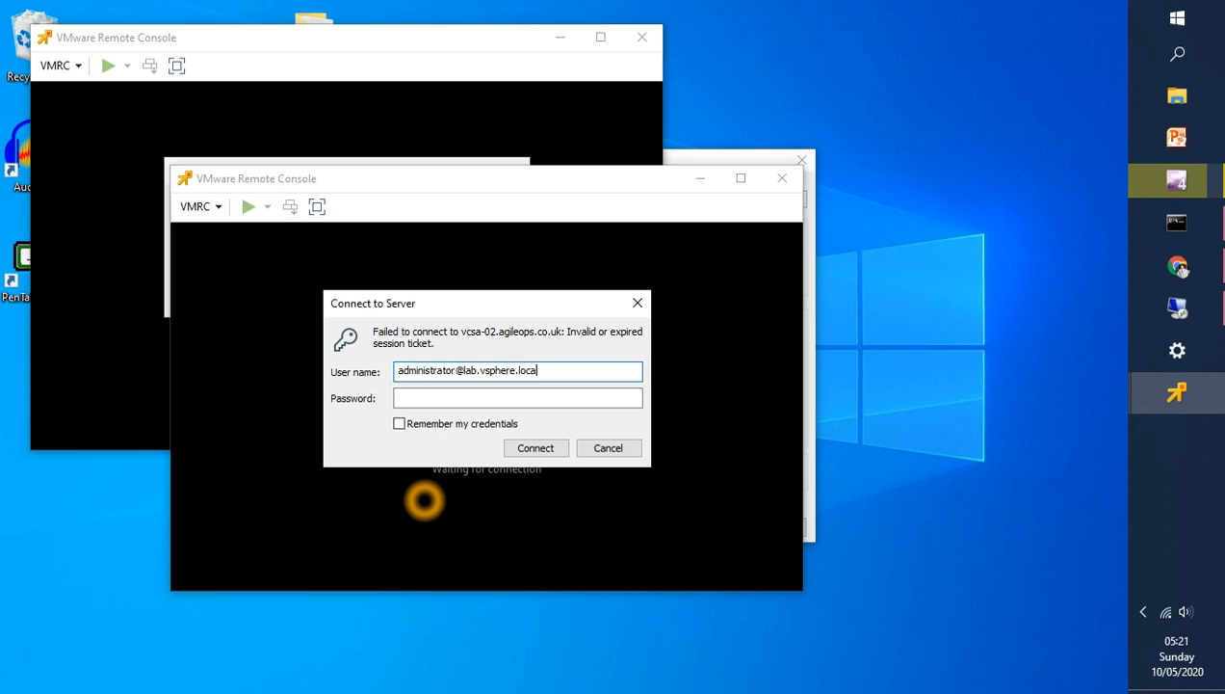
type("l")
key("Tab")
type("*******")
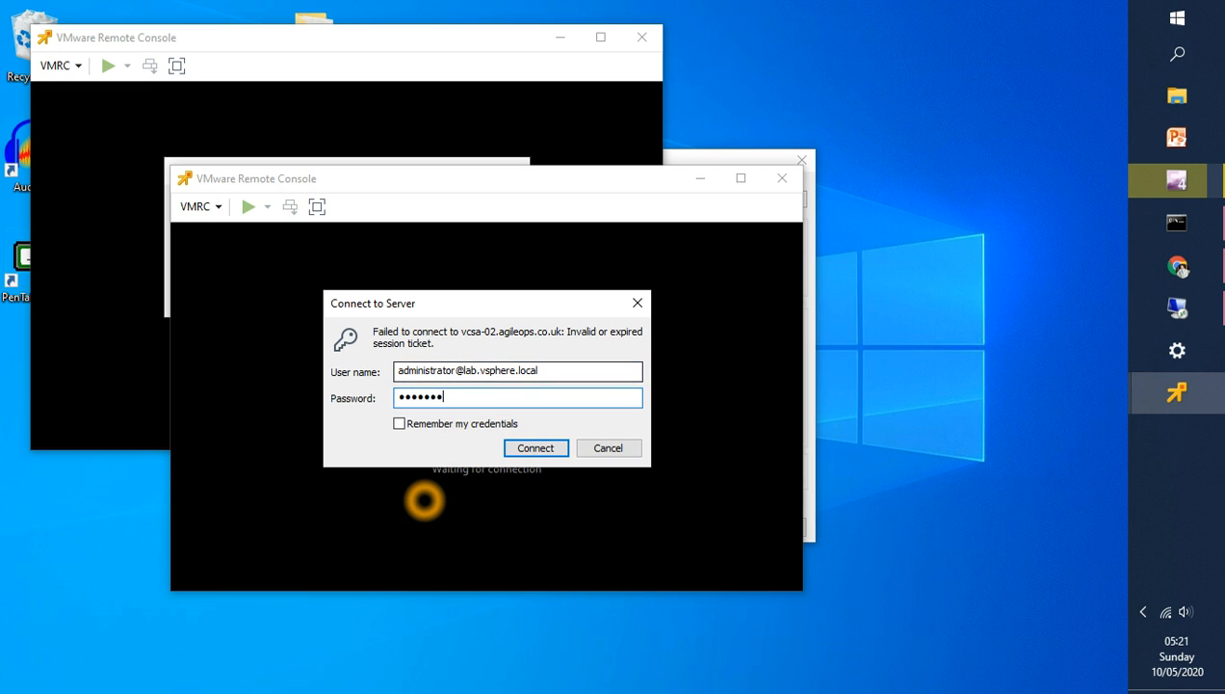
type("**")
key("Return")
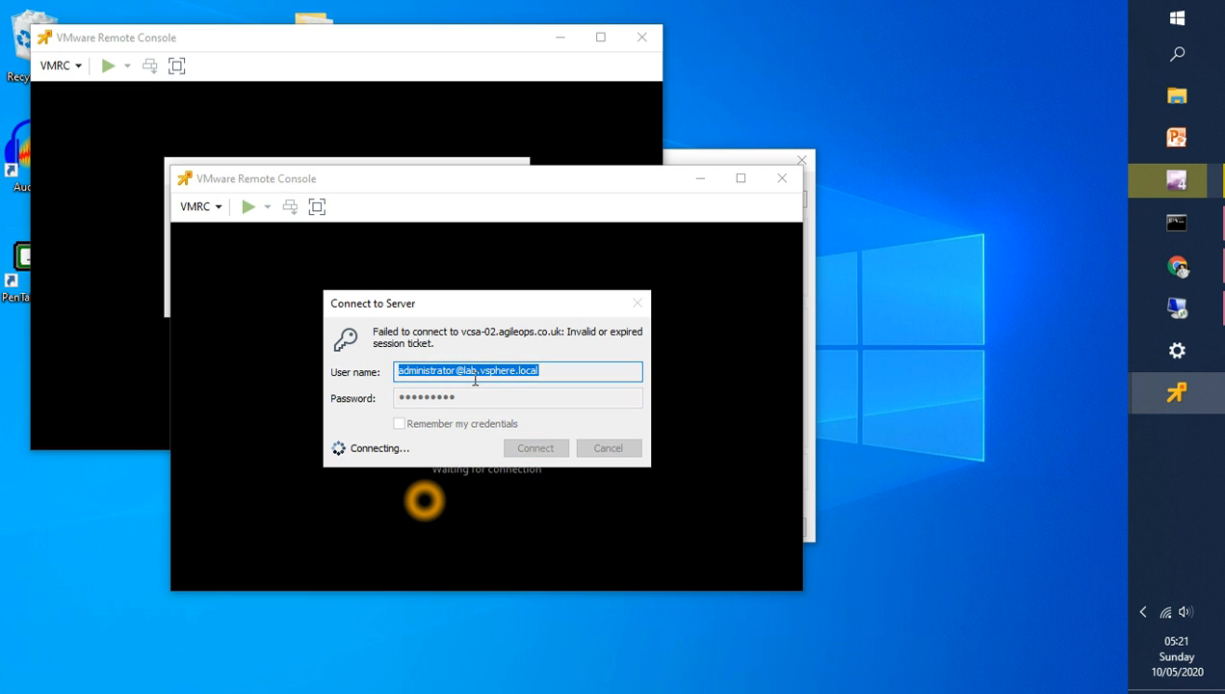